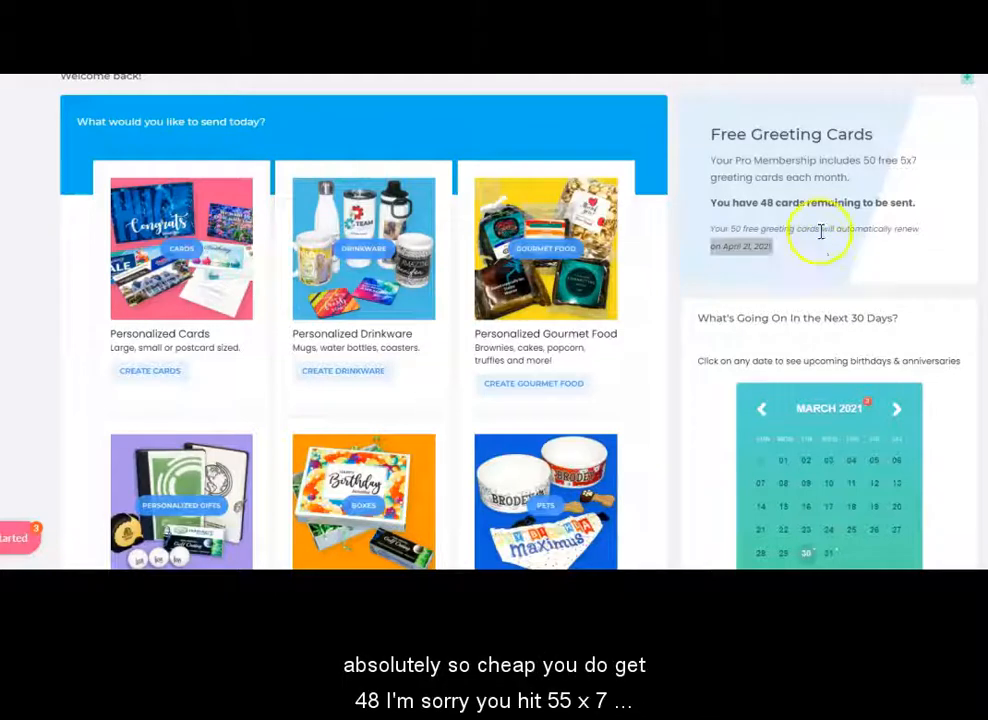
# Examine the monthly free greeting card allowance and its renewal date on the dashboard
pyautogui.moveTo(762, 202); pyautogui.dragTo(757, 177)
pyautogui.moveTo(858, 160); pyautogui.dragTo(916, 161)
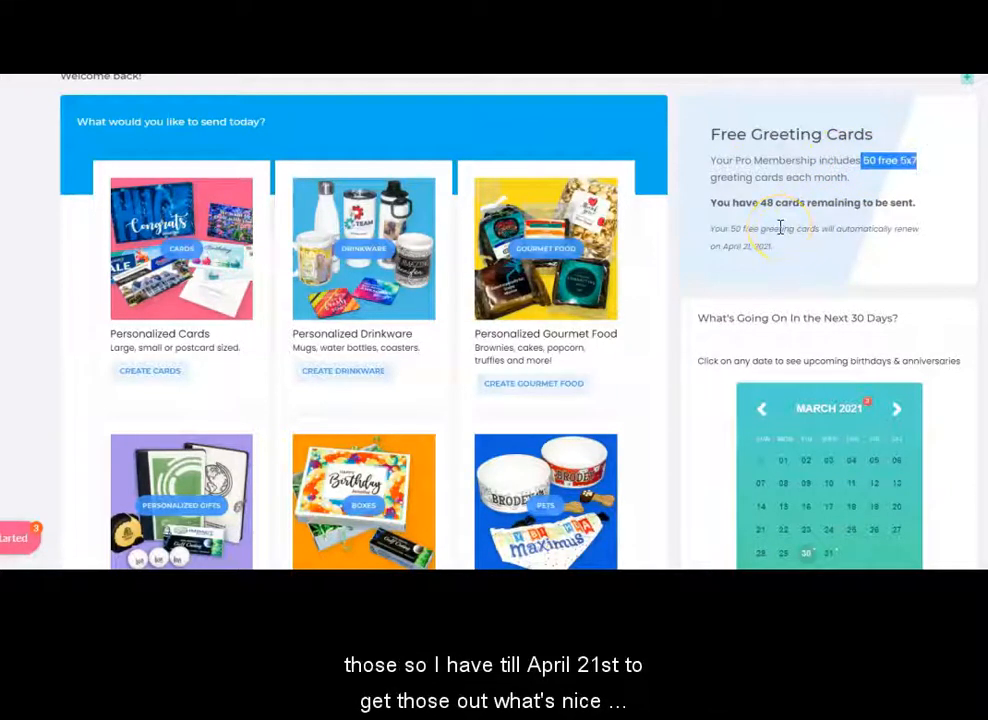
pyautogui.moveTo(775, 248); pyautogui.dragTo(724, 252)
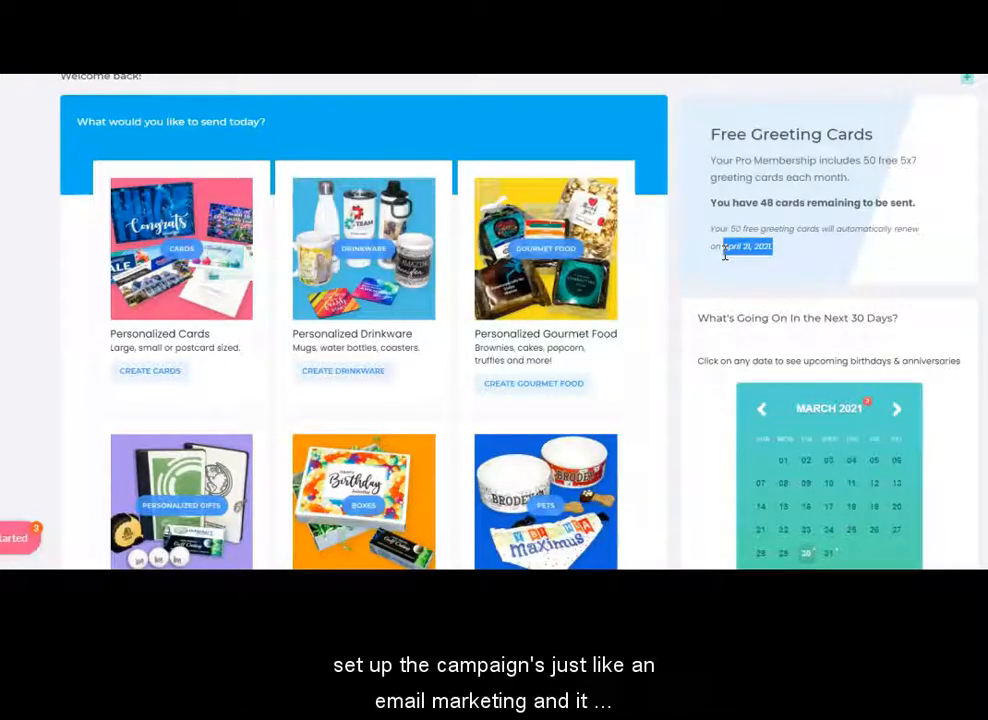
pyautogui.click(807, 260)
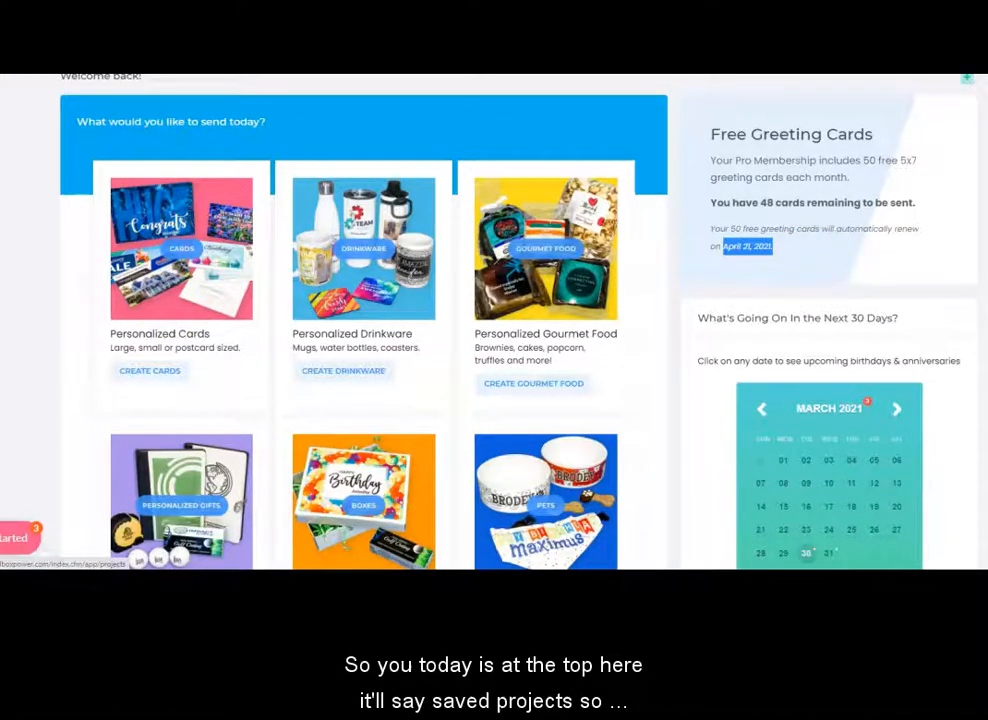
# Go to the saved projects and view the enlarged thumbnail of the lazy man marketing postcard
pyautogui.click(247, 95)
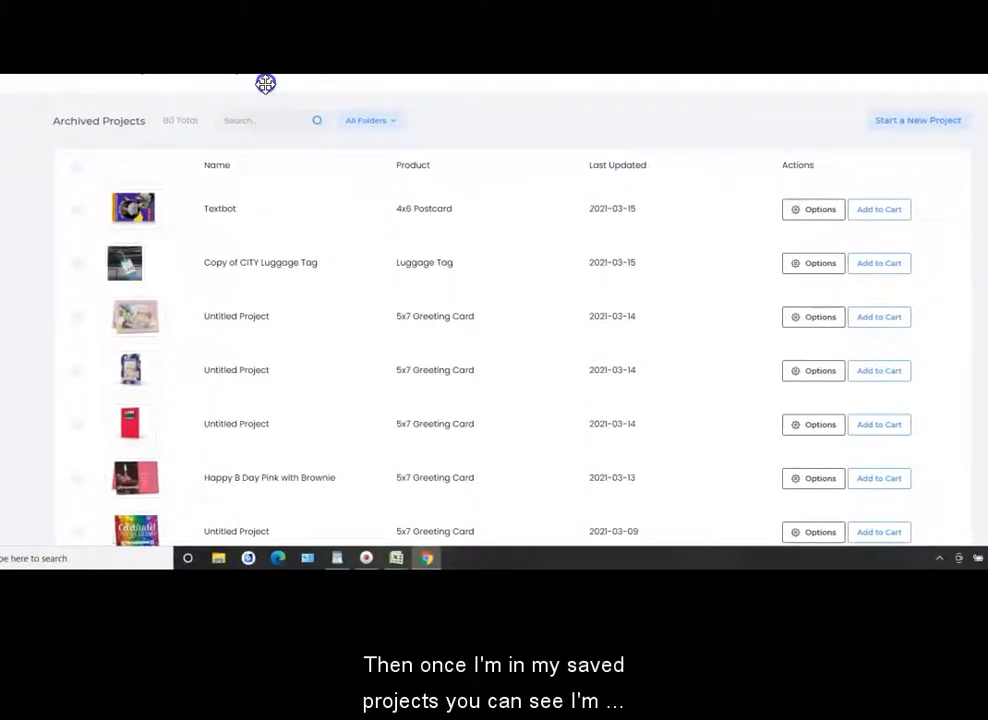
pyautogui.scroll(-3, 242, 320)
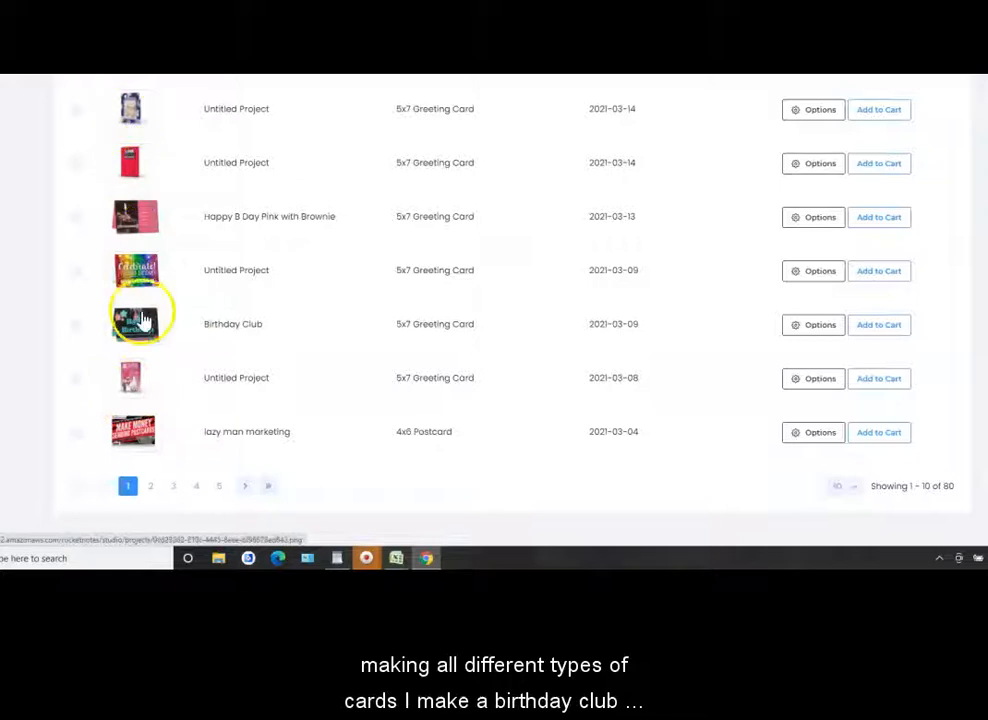
pyautogui.click(139, 434)
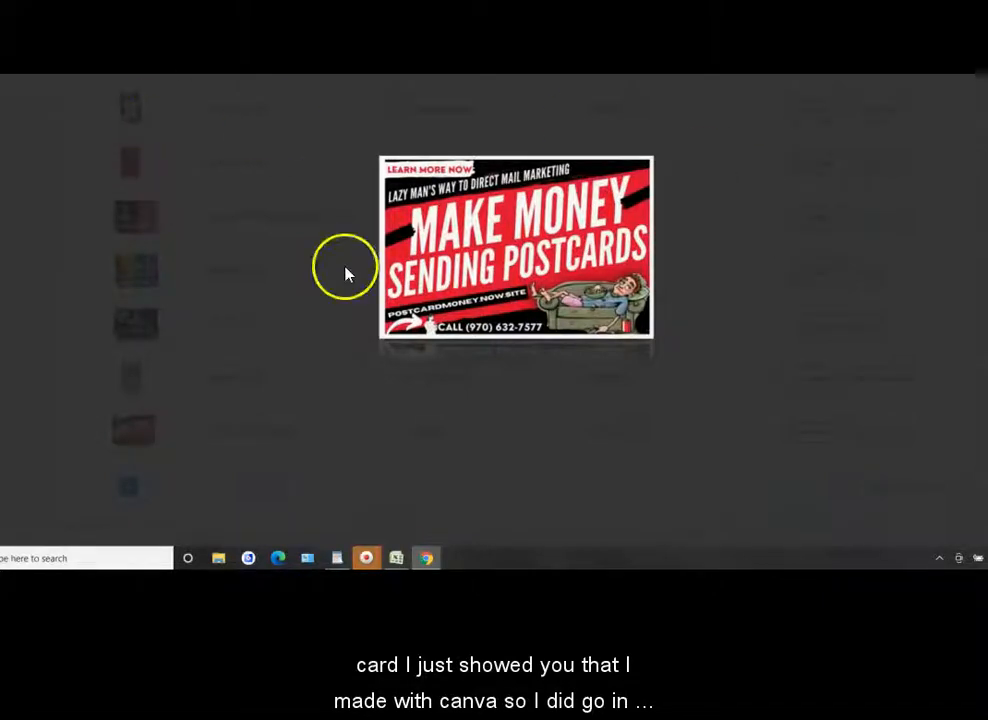
pyautogui.moveTo(555, 243)
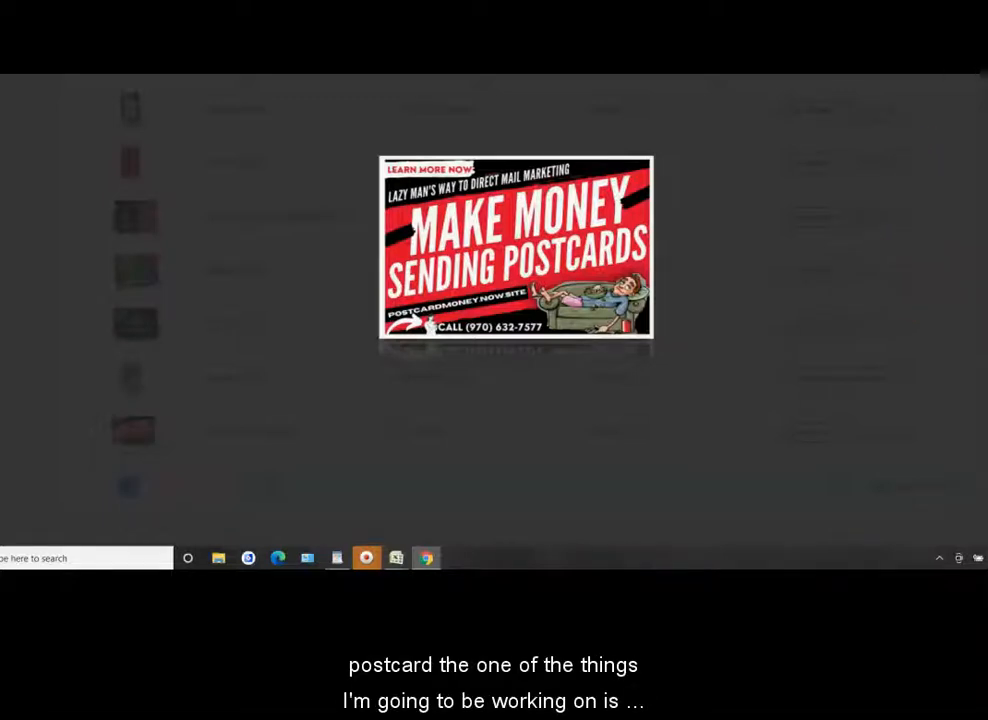
pyautogui.click(980, 78)
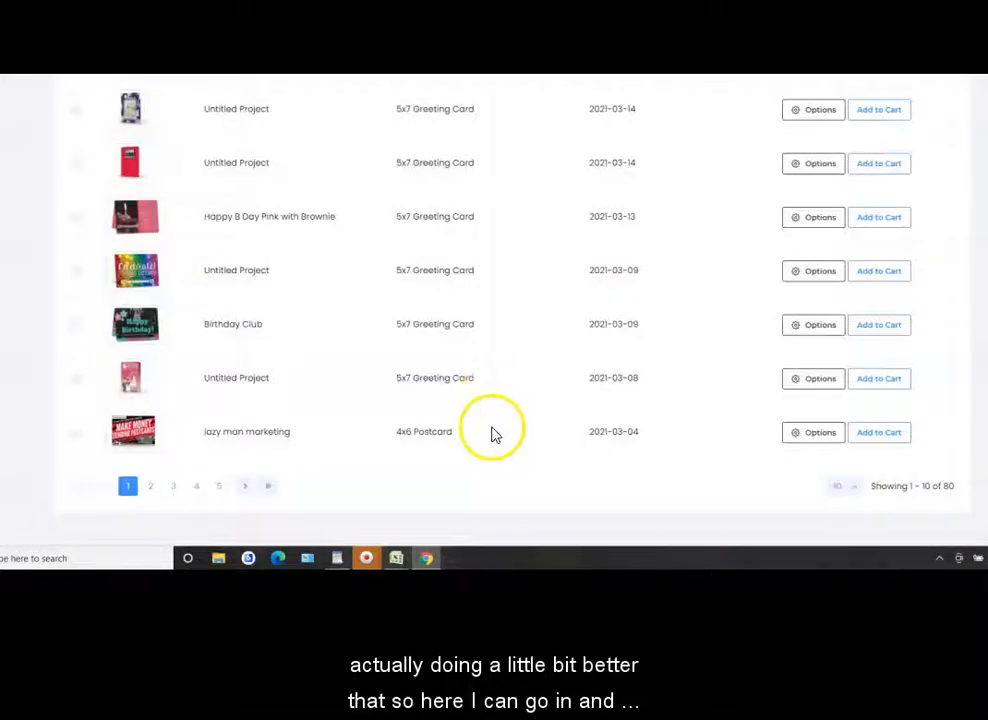
# Open the lazy man marketing postcard in the editor and preview its front and back sides
pyautogui.click(817, 437)
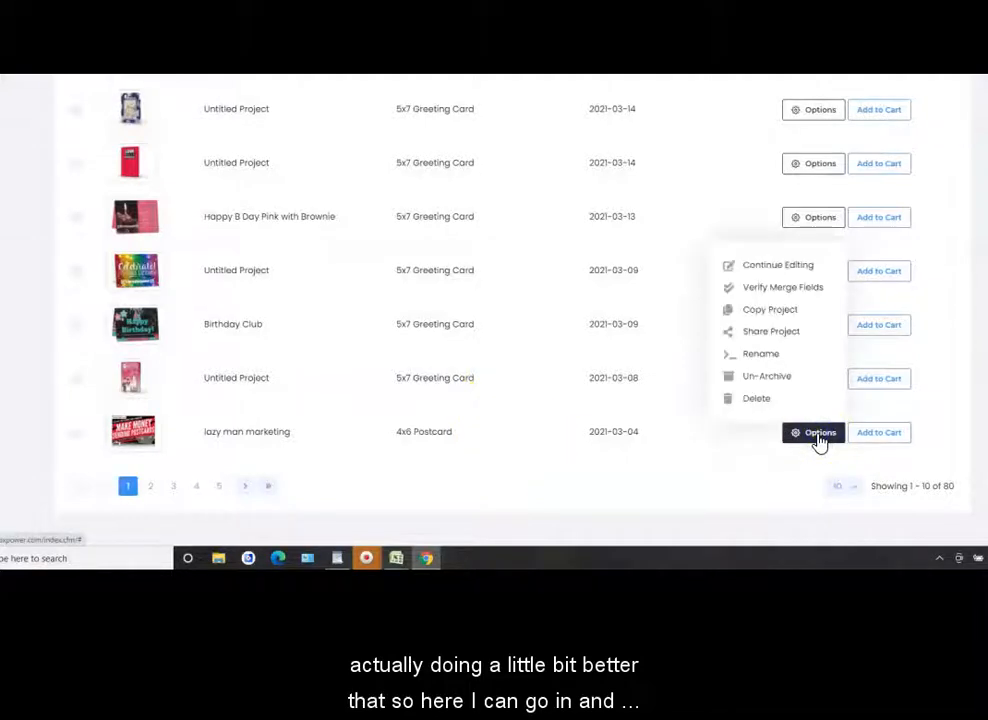
pyautogui.click(794, 264)
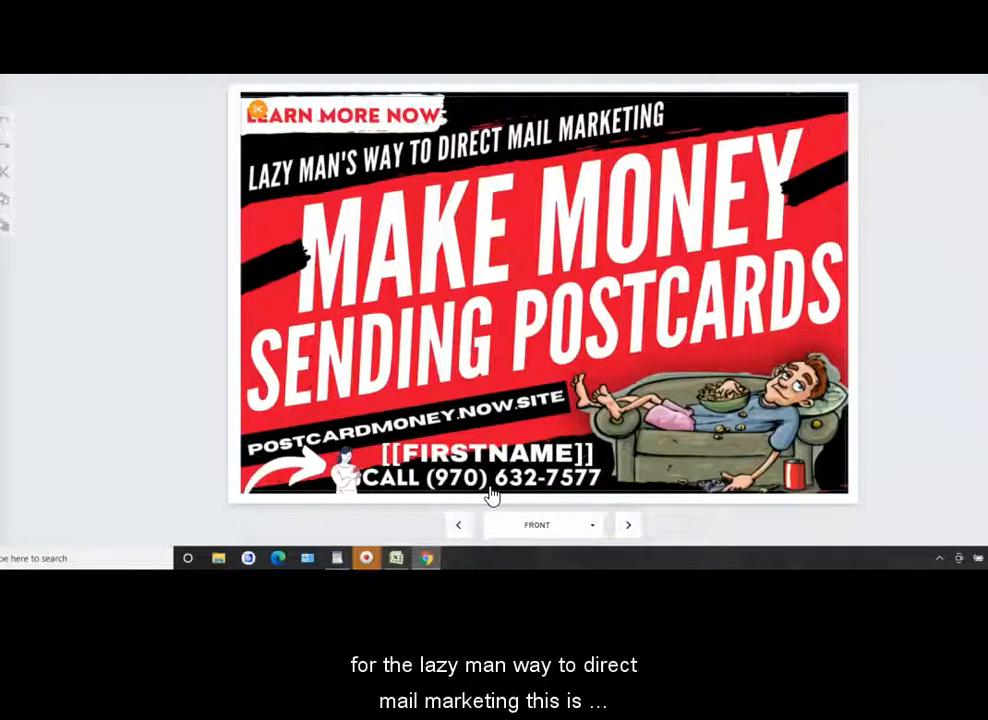
pyautogui.click(628, 526)
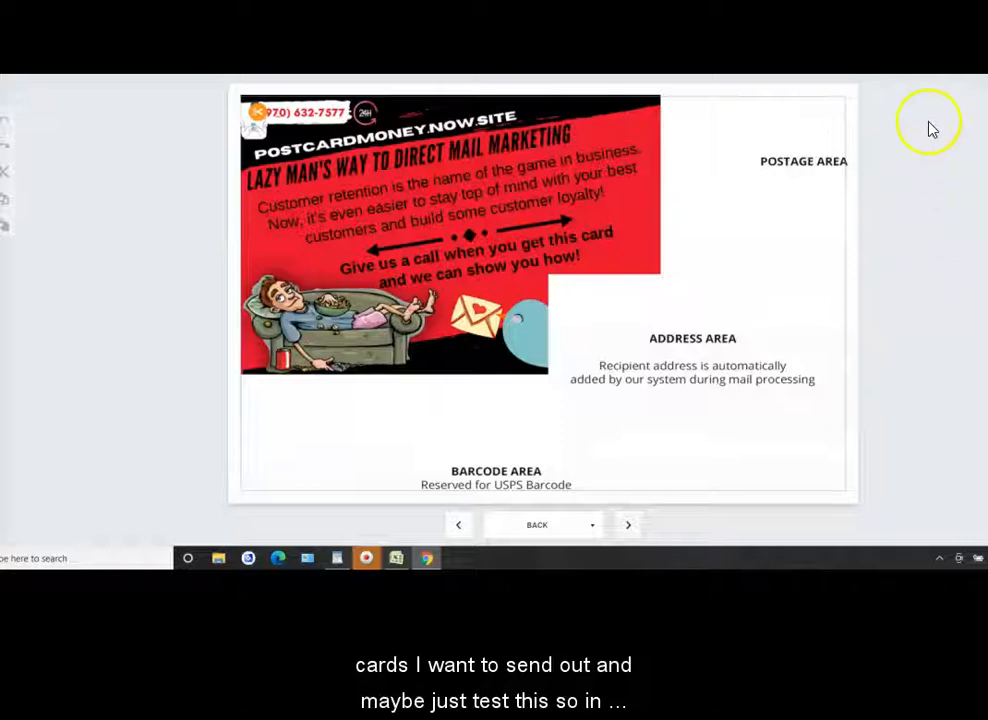
pyautogui.click(933, 85)
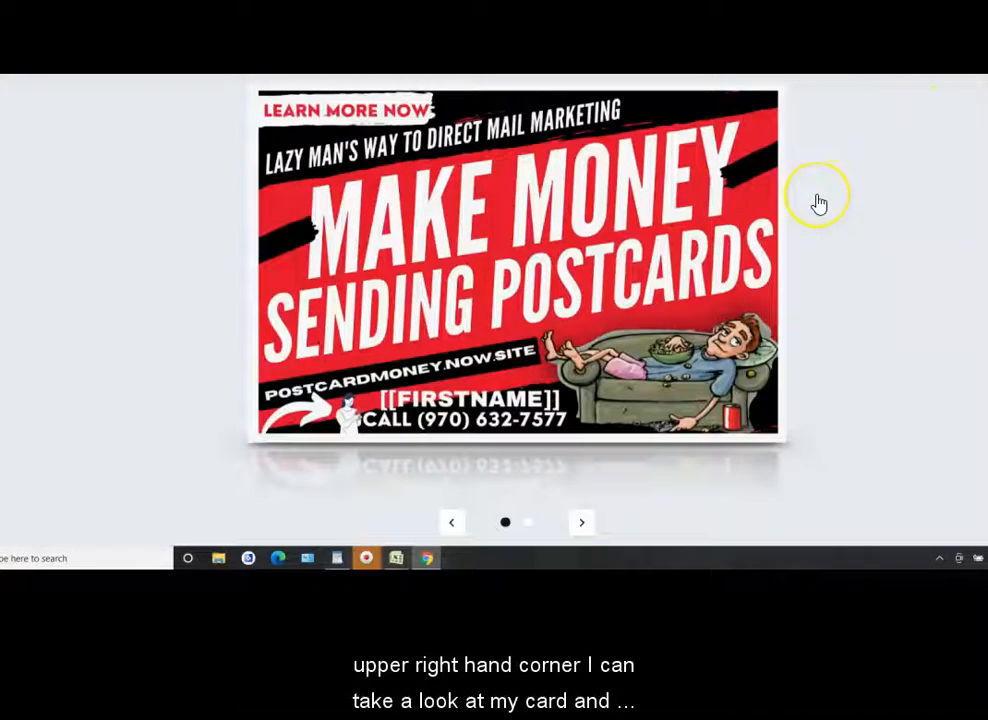
pyautogui.click(585, 527)
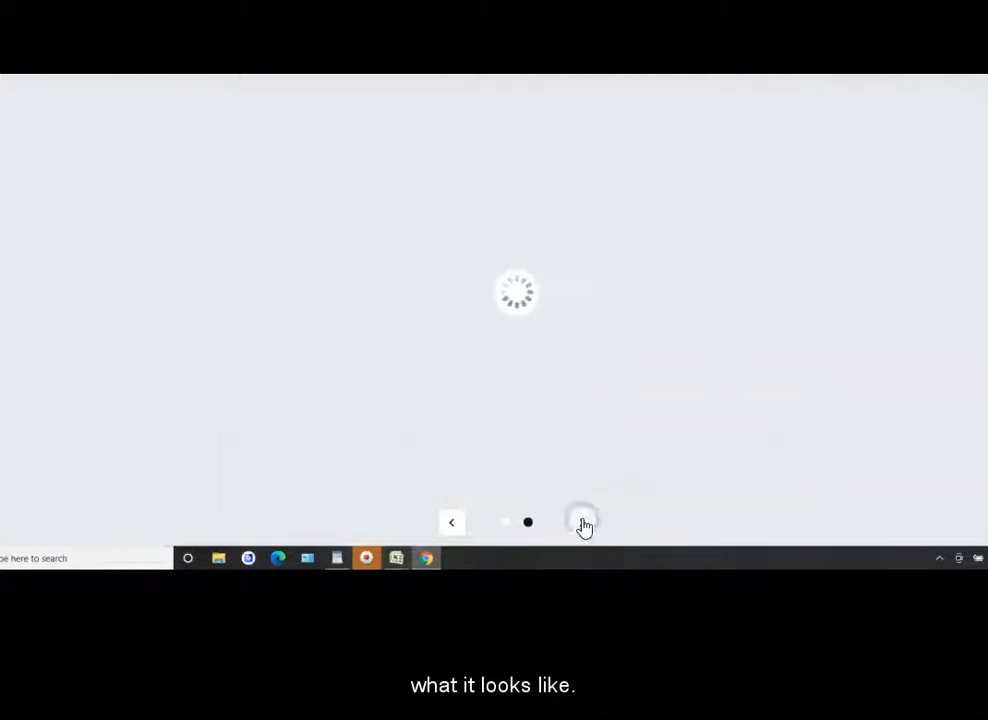
pyautogui.click(451, 522)
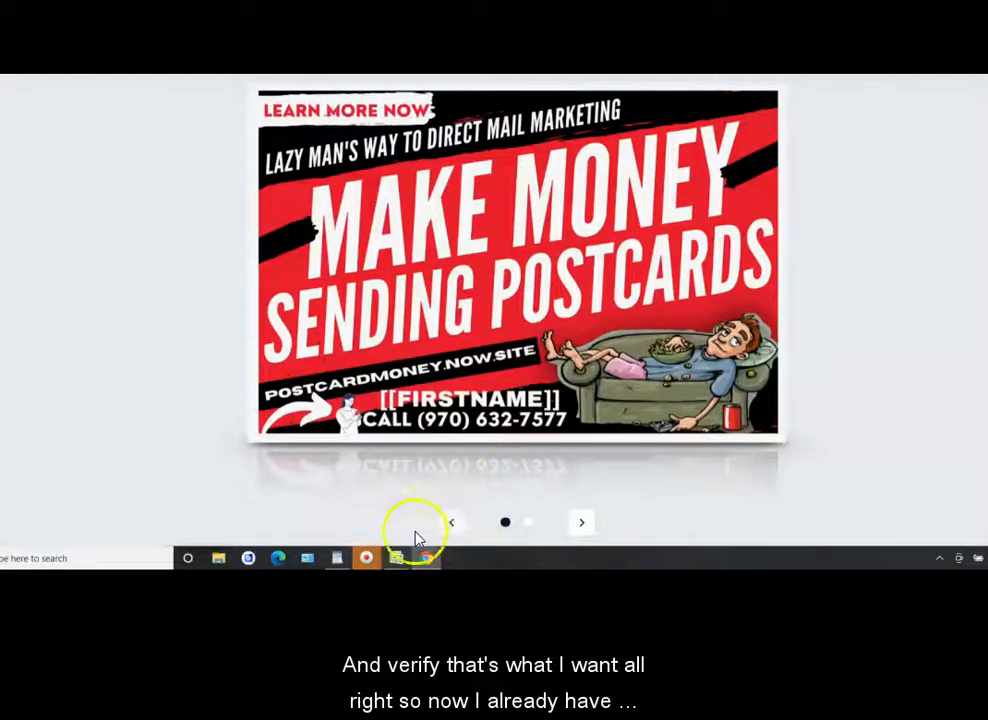
# Look at the 11846 contact list in Excel, and return from the postcard preview to the saved projects in Mailbox Power
pyautogui.moveTo(398, 557)
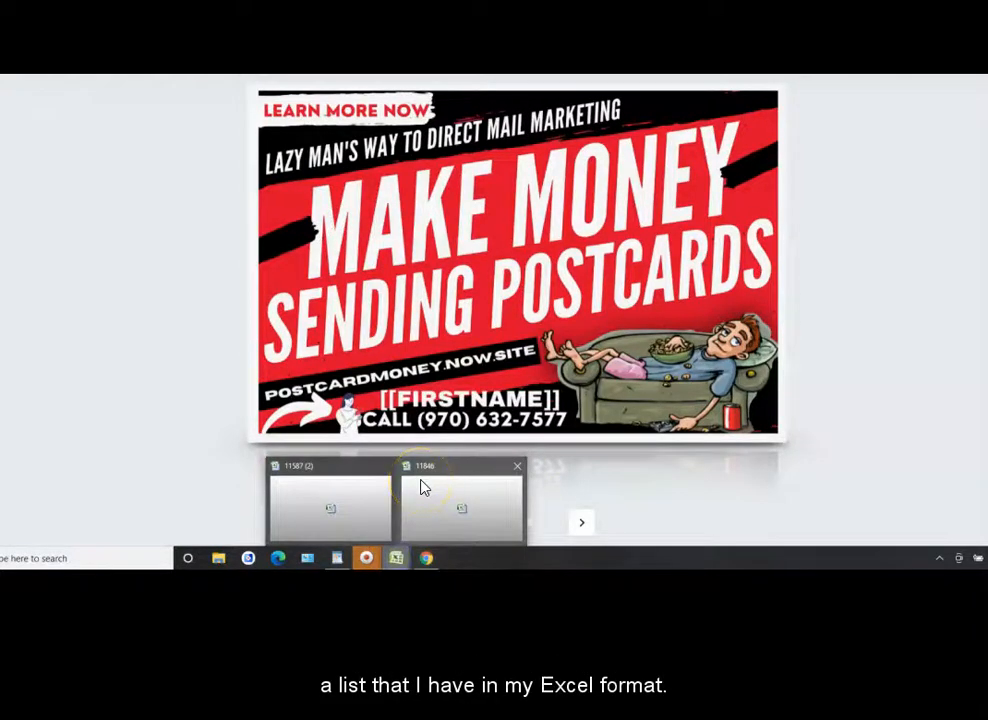
pyautogui.click(421, 487)
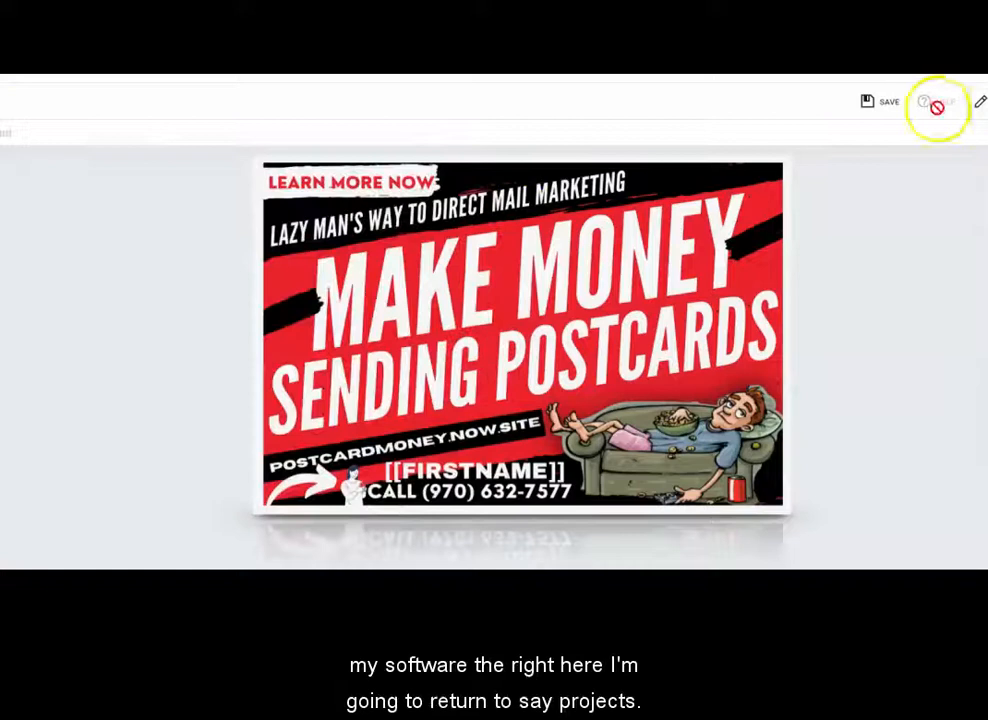
pyautogui.click(590, 94)
pyautogui.click(582, 112)
pyautogui.click(536, 161)
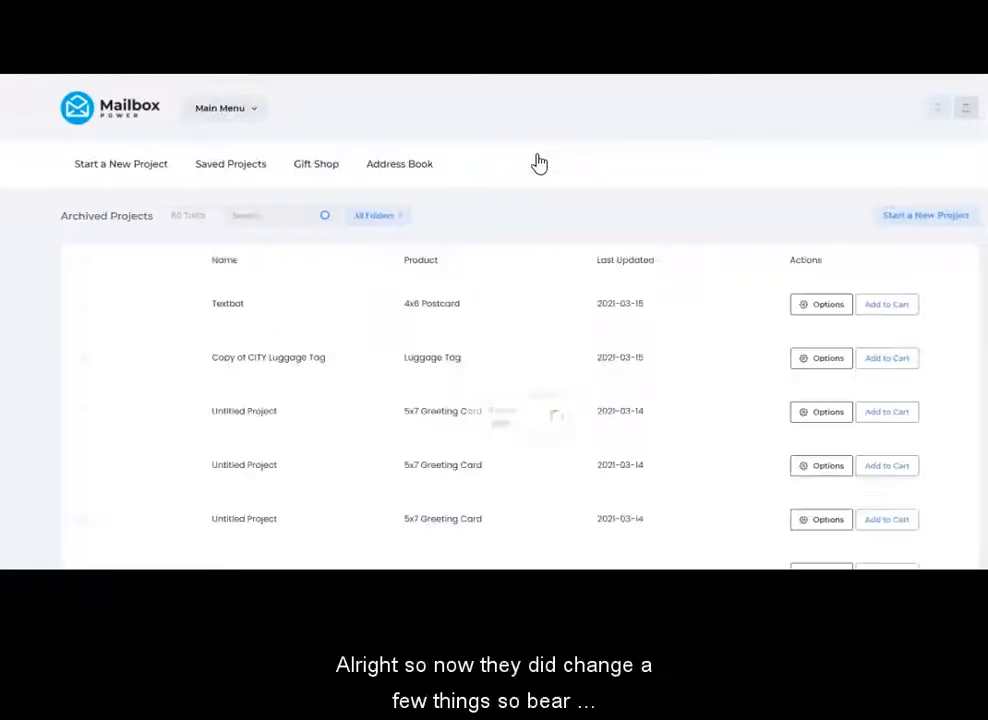
# Create a new contact group named April 2021 in the address book
pyautogui.click(473, 110)
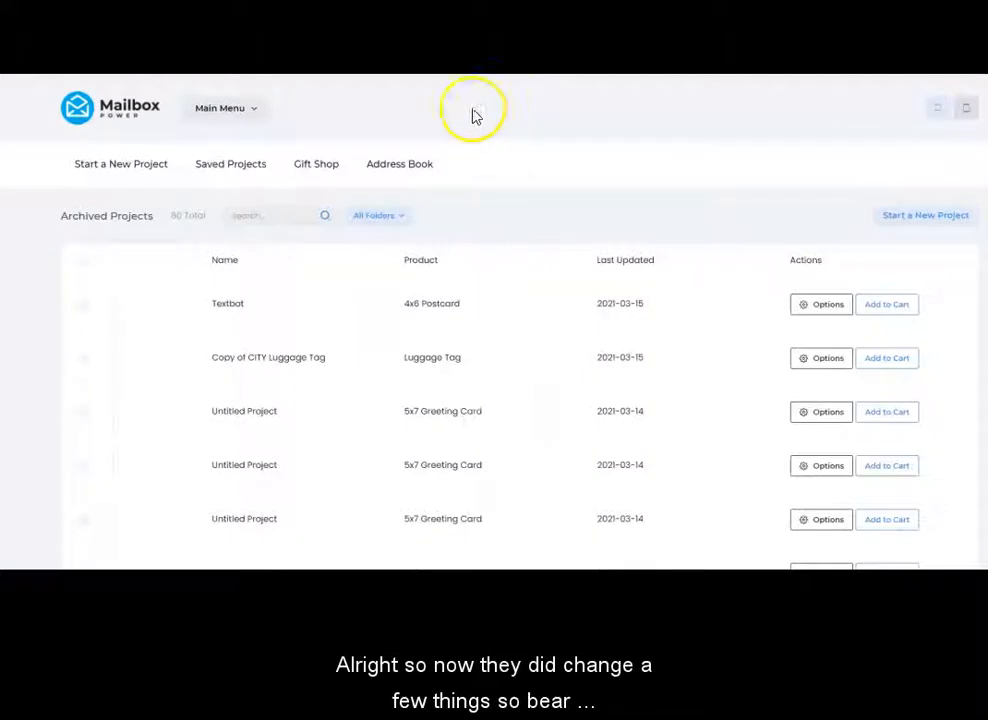
pyautogui.click(233, 116)
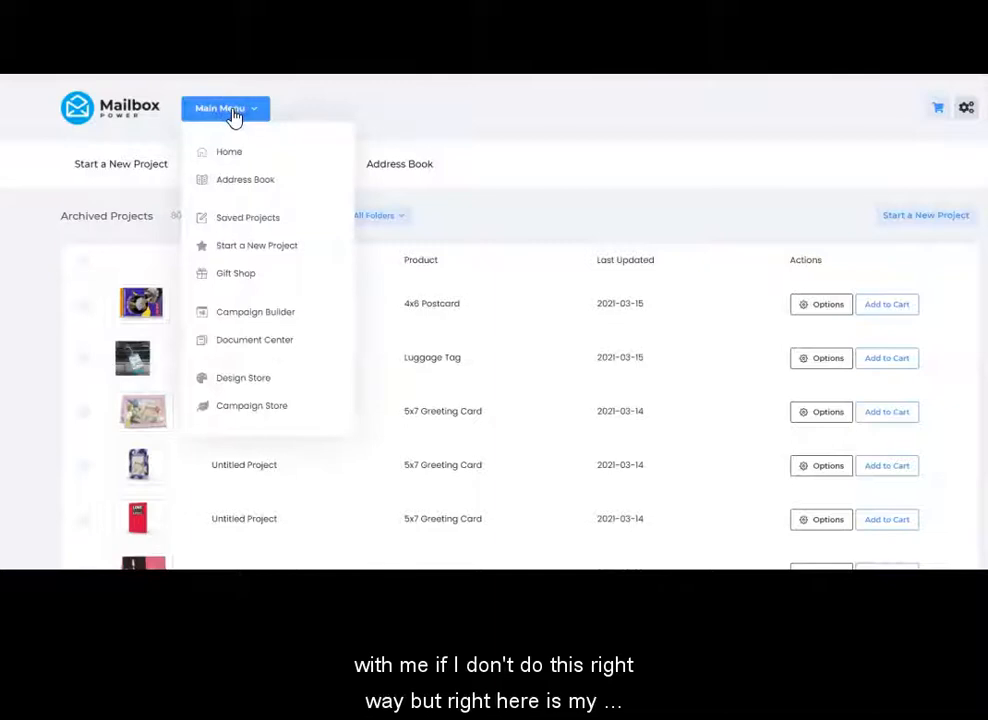
pyautogui.click(240, 183)
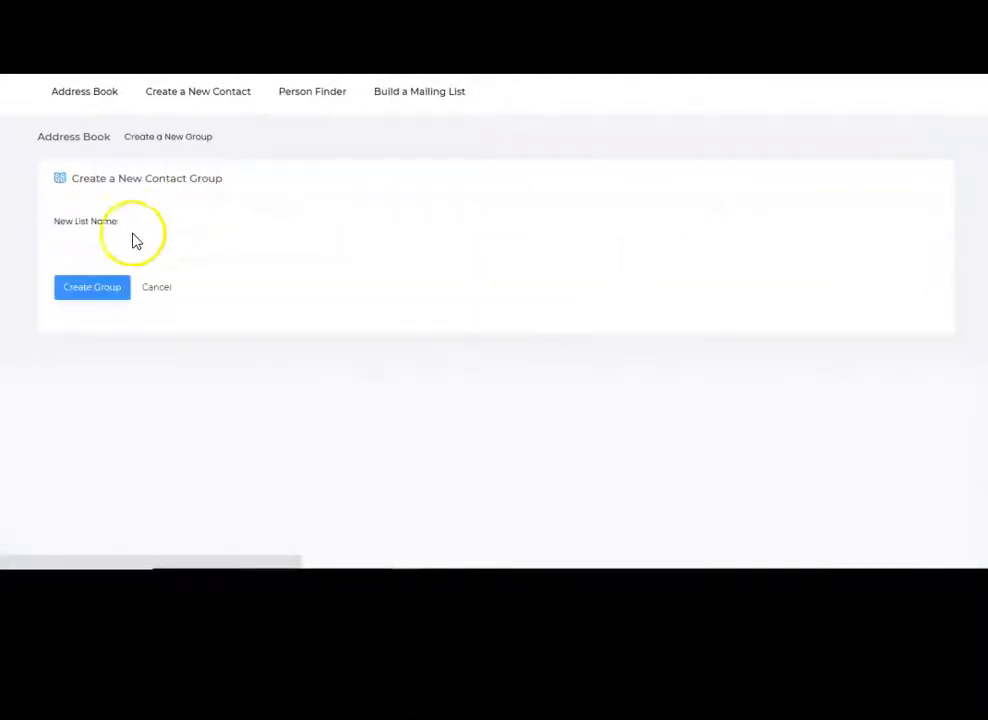
pyautogui.click(76, 250)
pyautogui.write('April 2021')
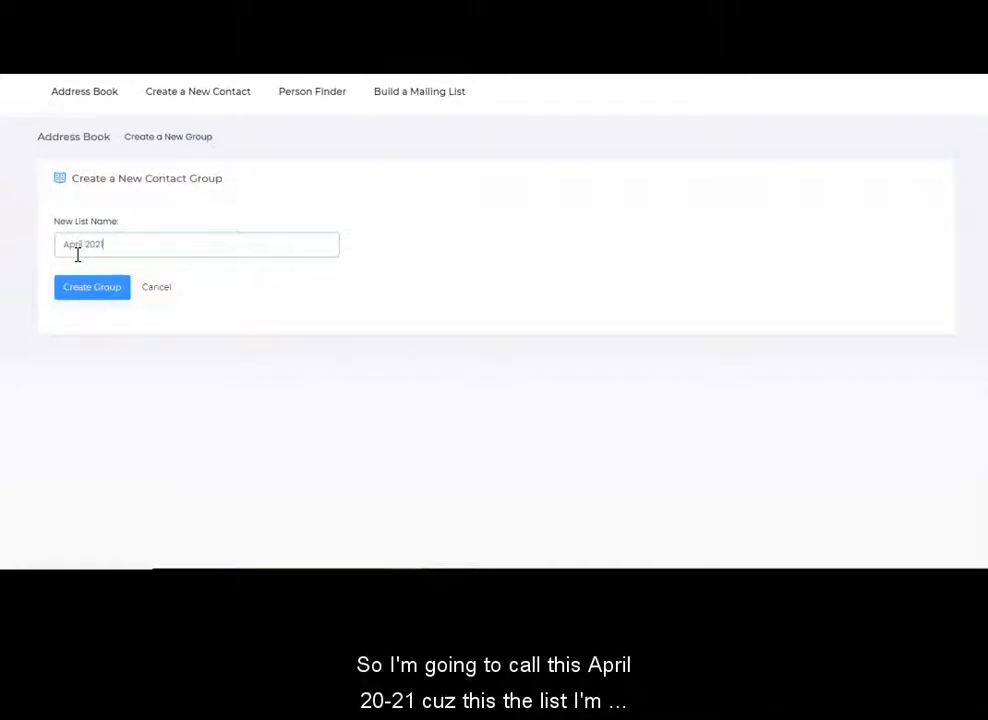
pyautogui.click(89, 292)
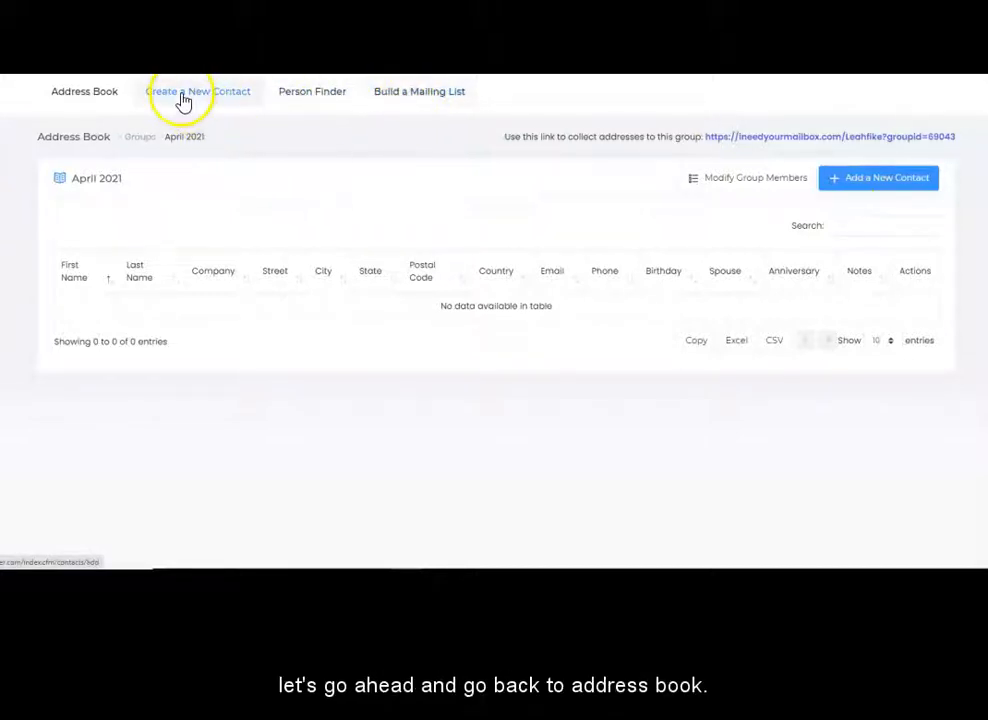
# Start a contact import from the address book and set its group name to April 2021
pyautogui.click(86, 94)
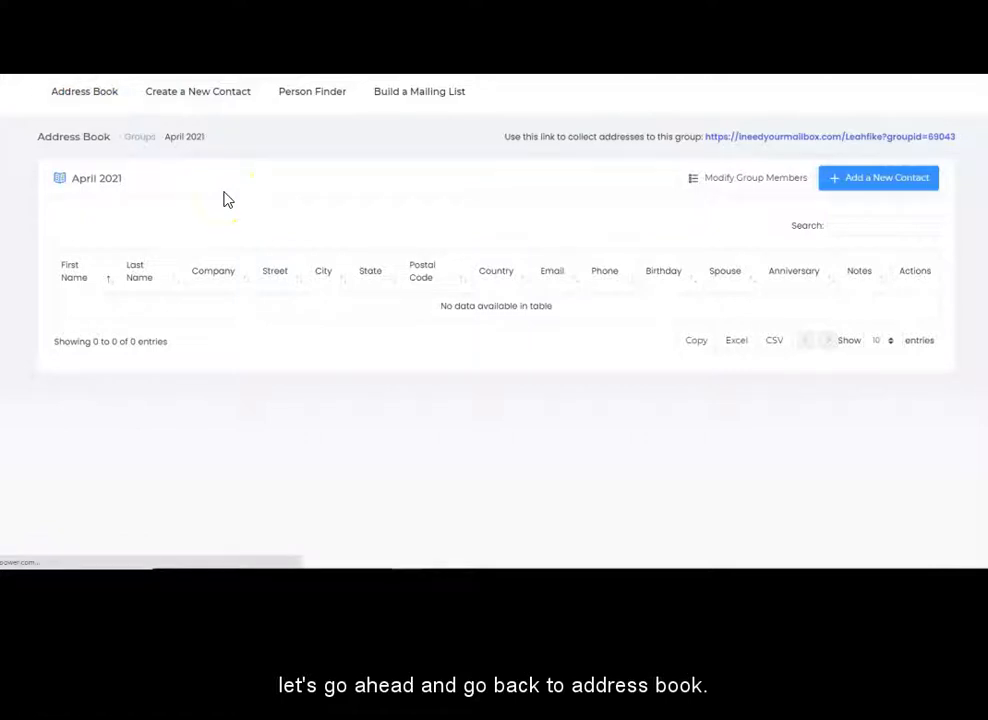
pyautogui.click(772, 178)
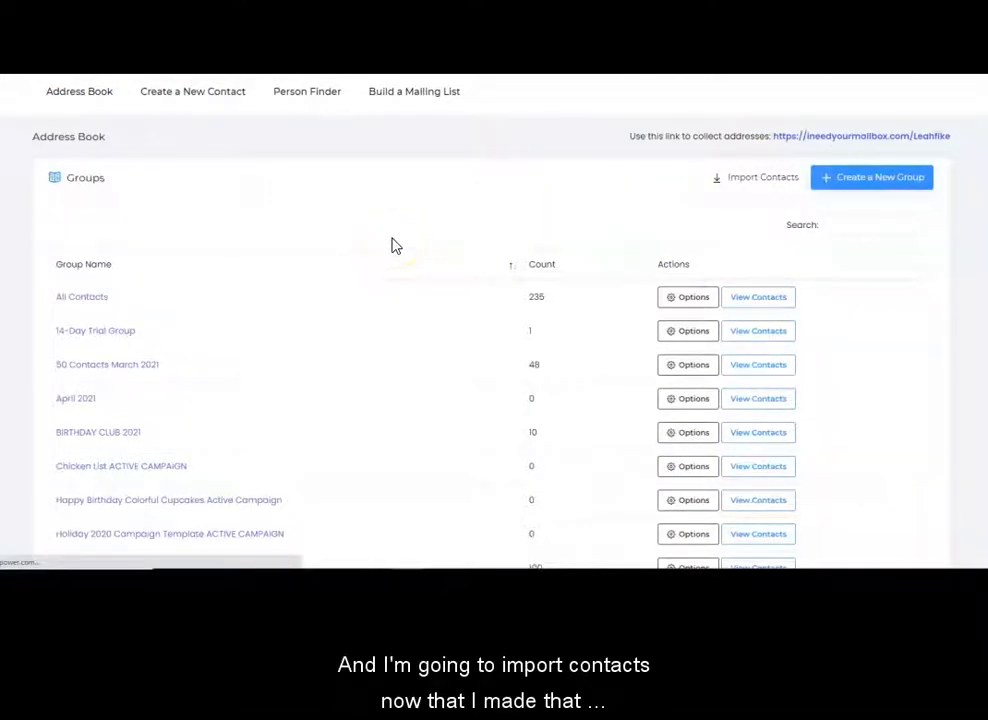
pyautogui.click(468, 243)
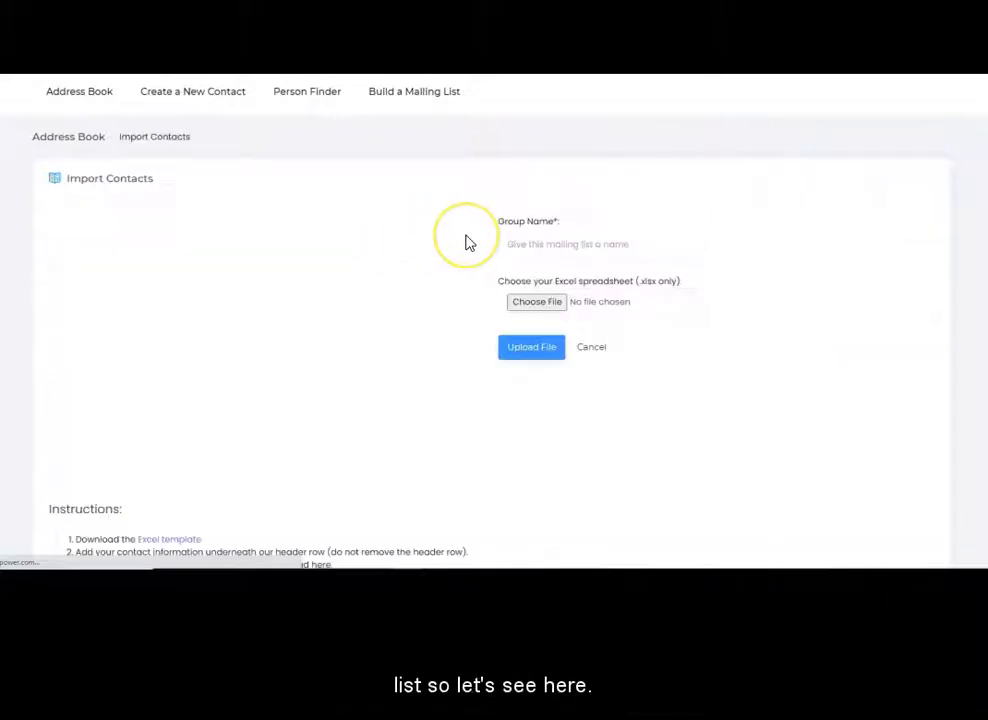
pyautogui.click(558, 243)
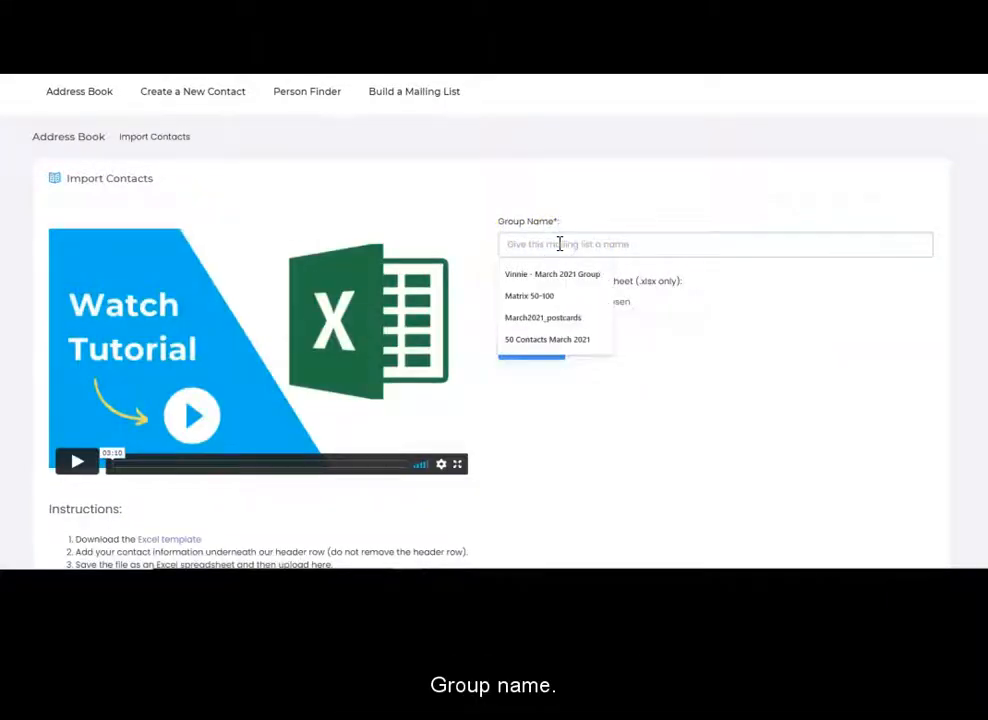
pyautogui.write('April 2021')
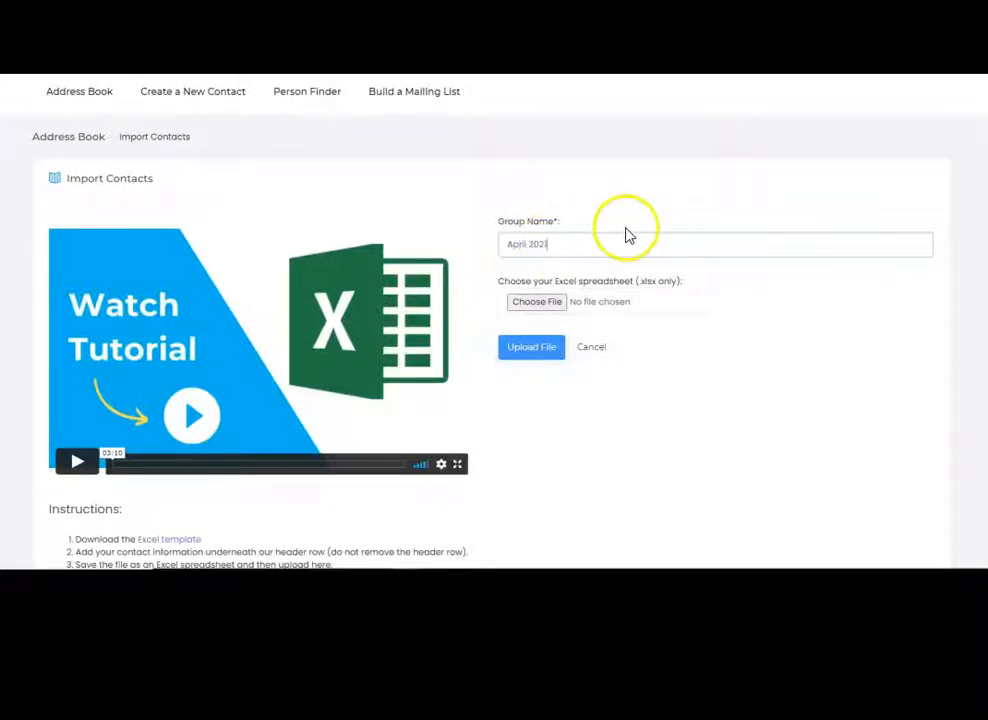
pyautogui.click(544, 308)
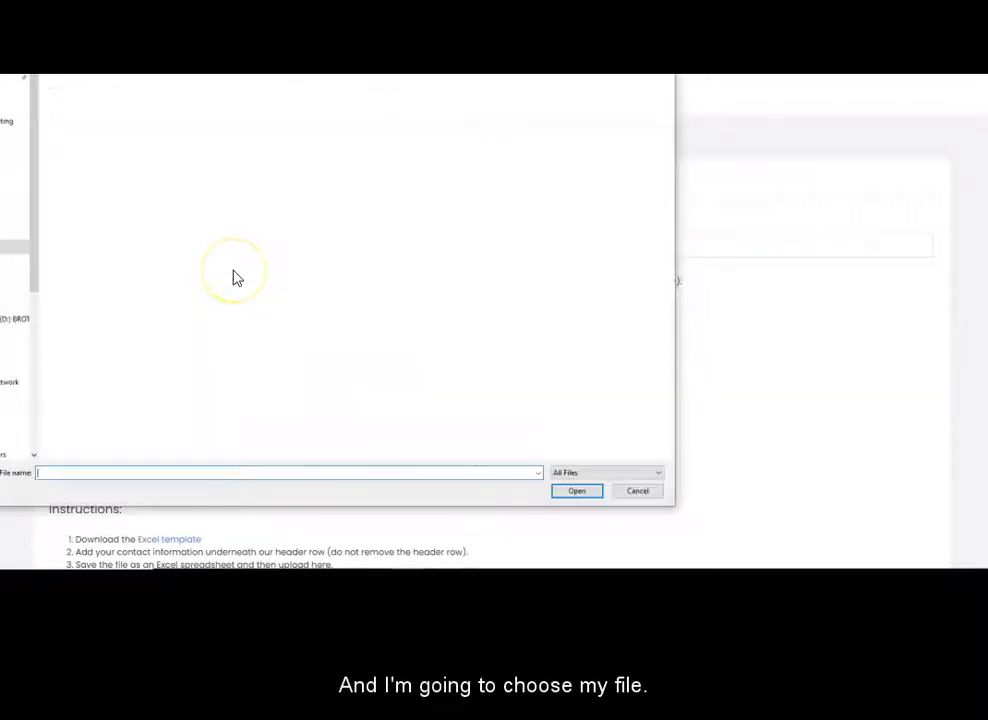
pyautogui.moveTo(140, 2); pyautogui.dragTo(327, 72)
pyautogui.click(160, 167)
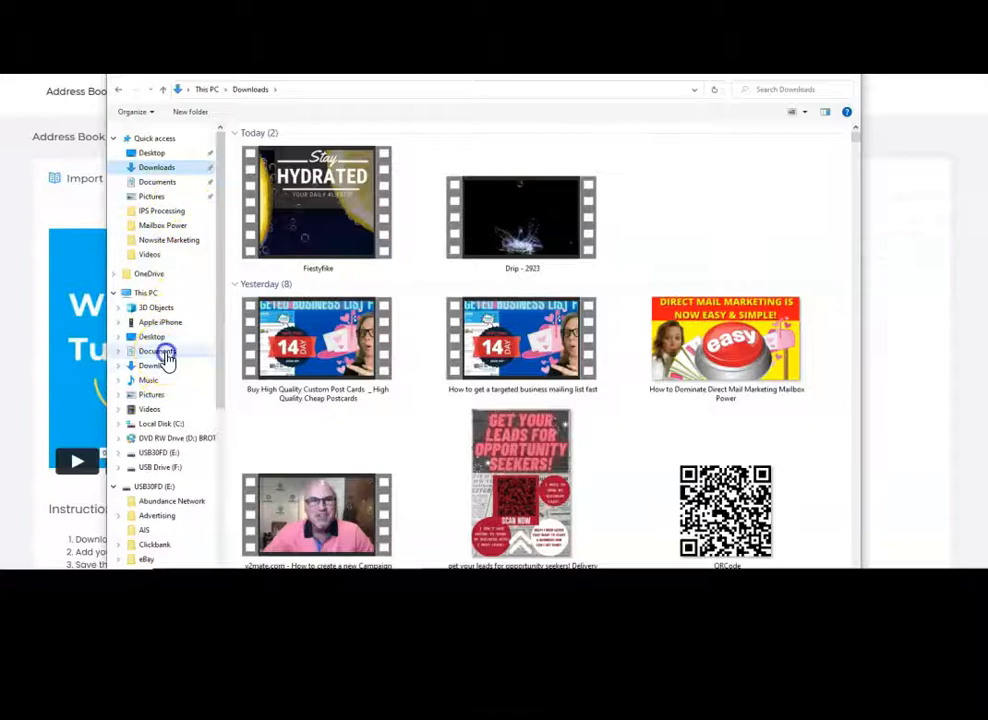
pyautogui.click(162, 352)
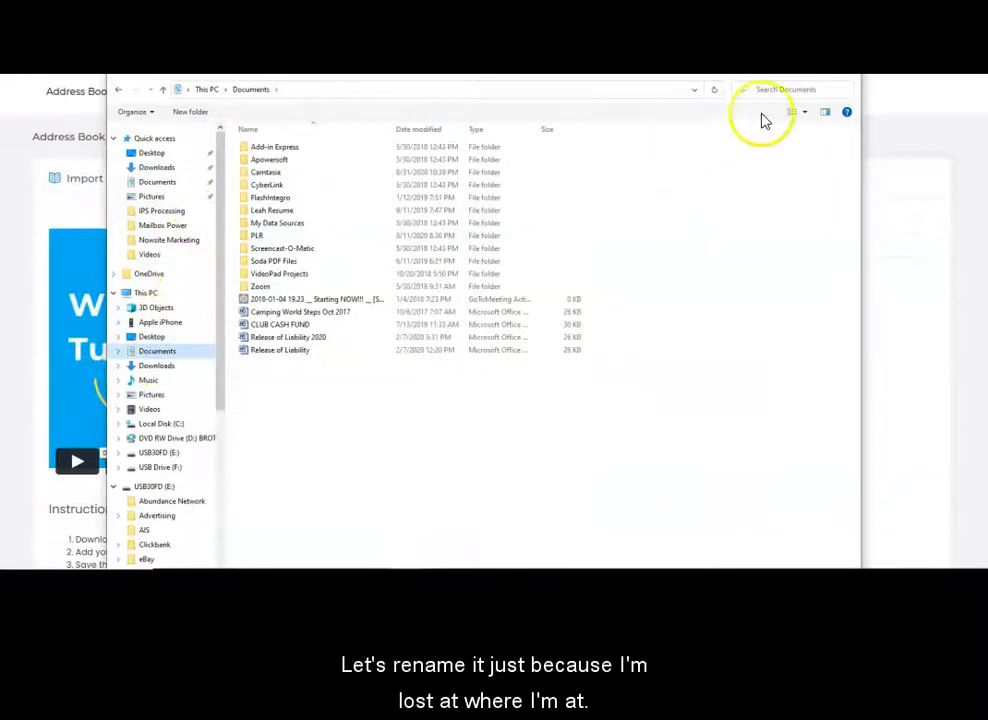
pyautogui.moveTo(785, 68); pyautogui.dragTo(785, 4)
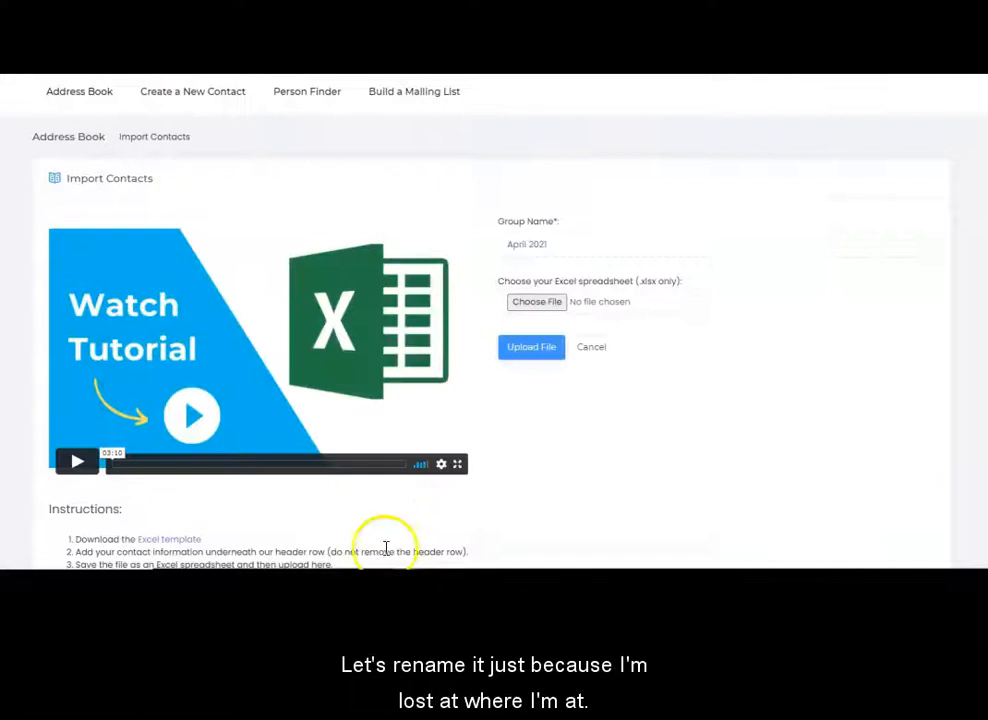
# Switch to Excel and set up a copy of the contact list in CSV (Comma delimited) format, named Matrix Leads April 2021
pyautogui.click(412, 534)
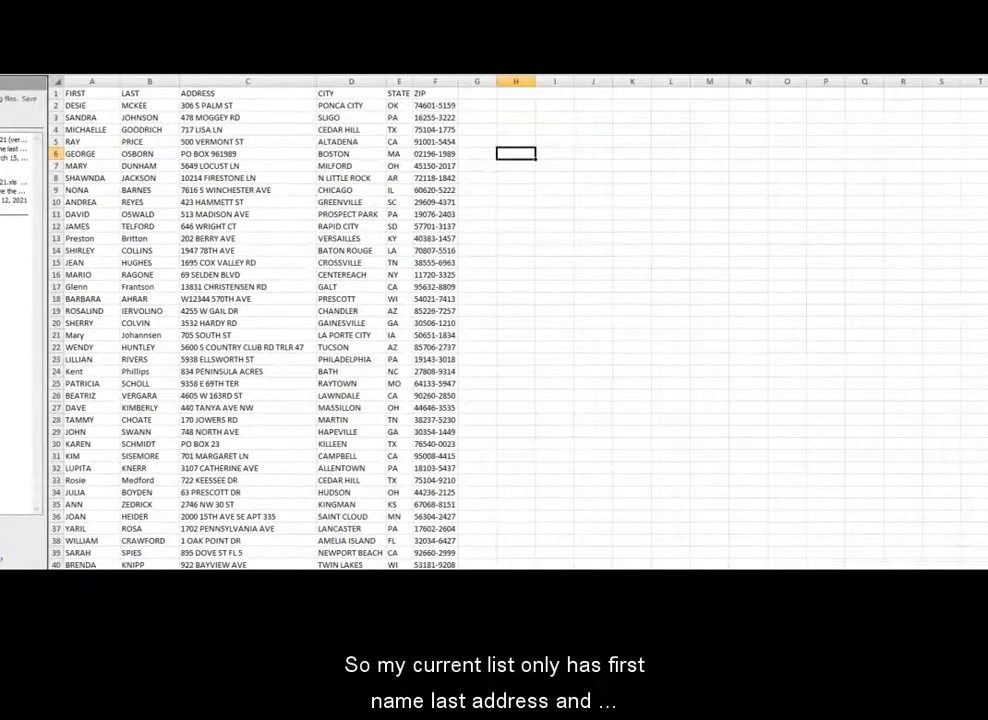
pyautogui.click(114, 99)
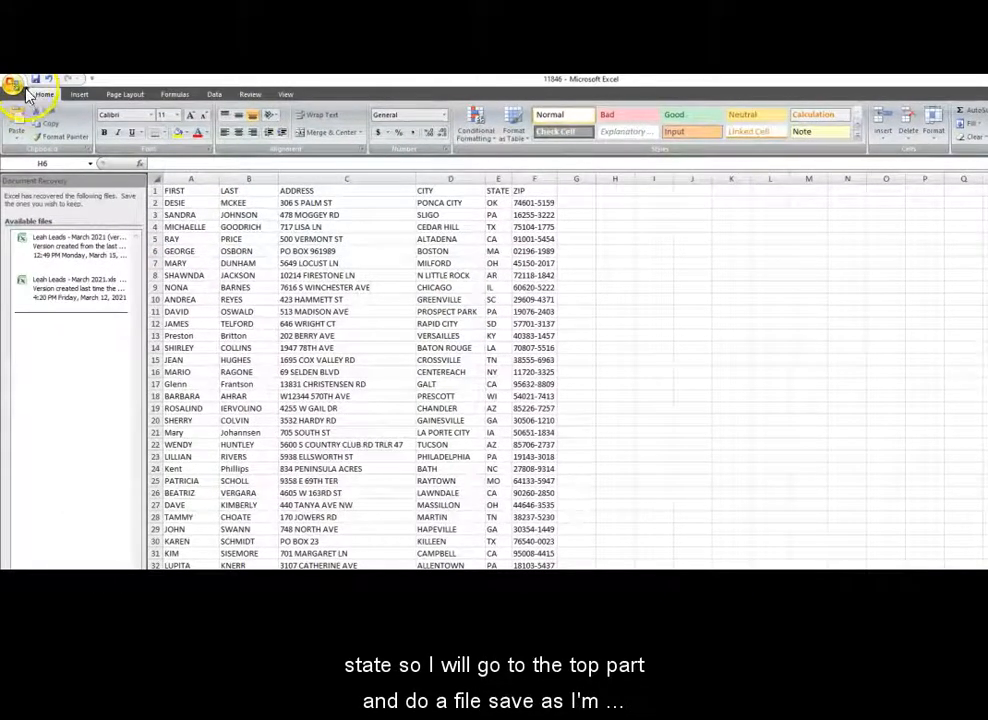
pyautogui.click(12, 86)
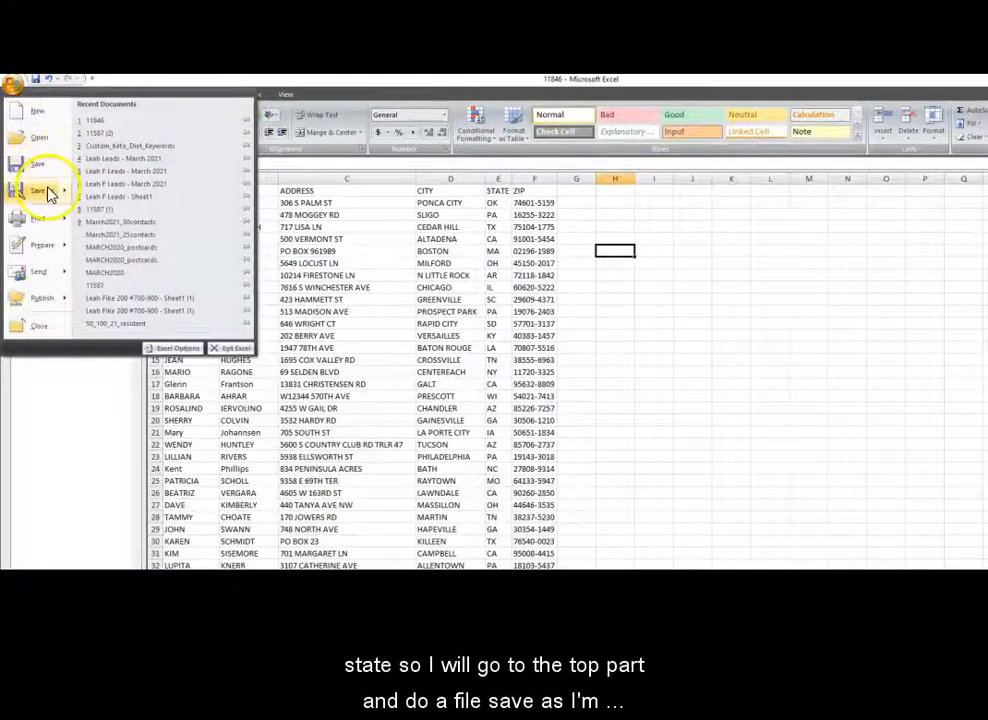
pyautogui.moveTo(50, 194)
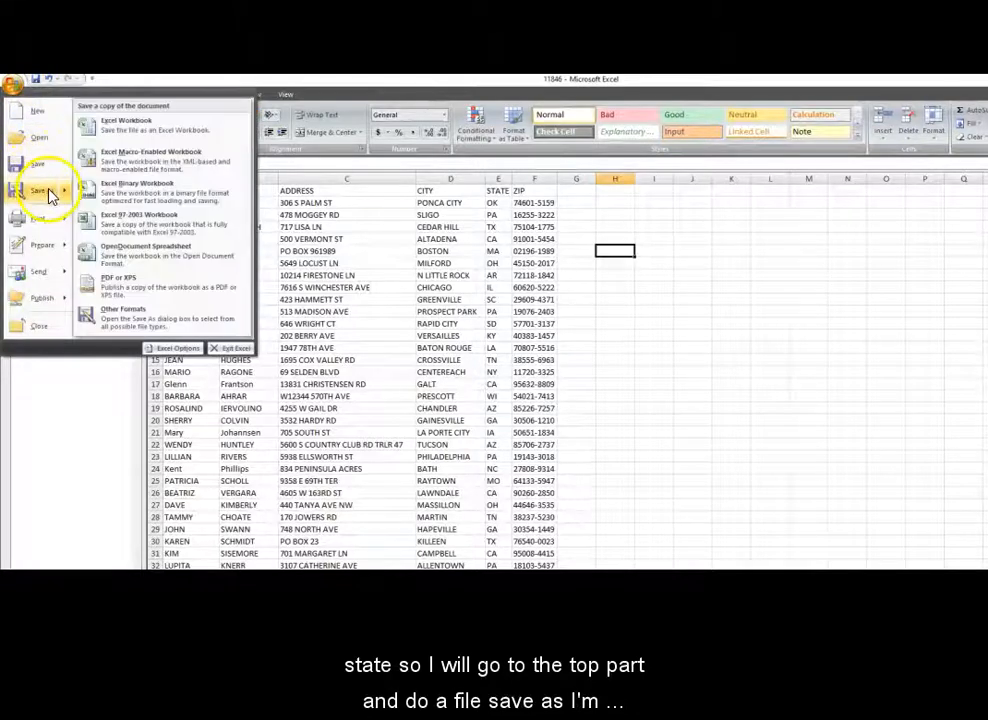
pyautogui.click(166, 230)
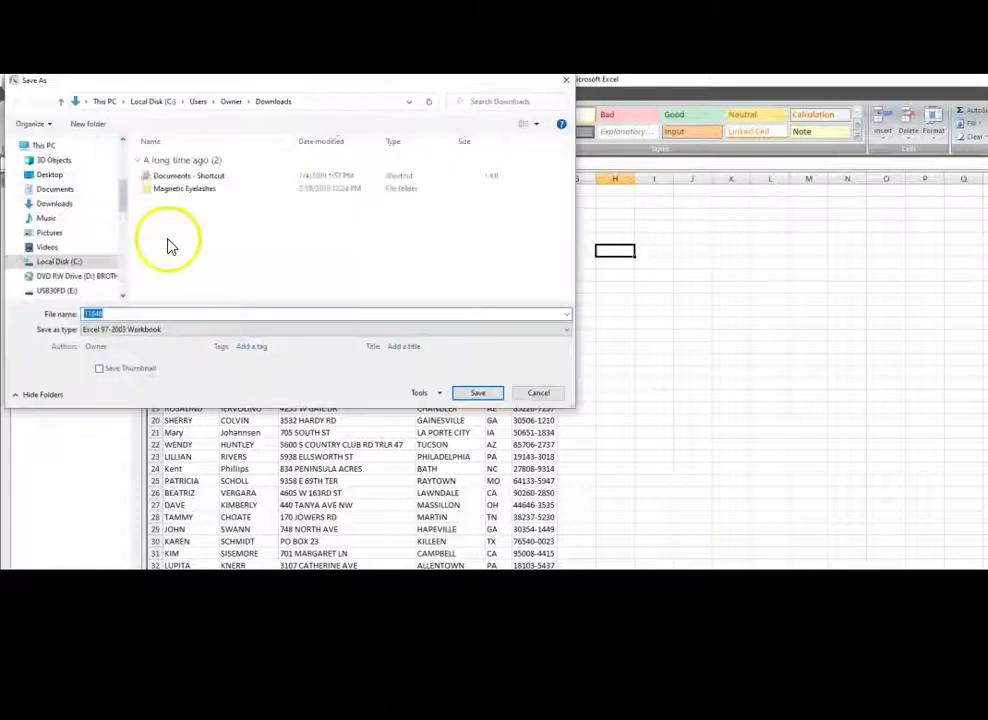
pyautogui.click(174, 330)
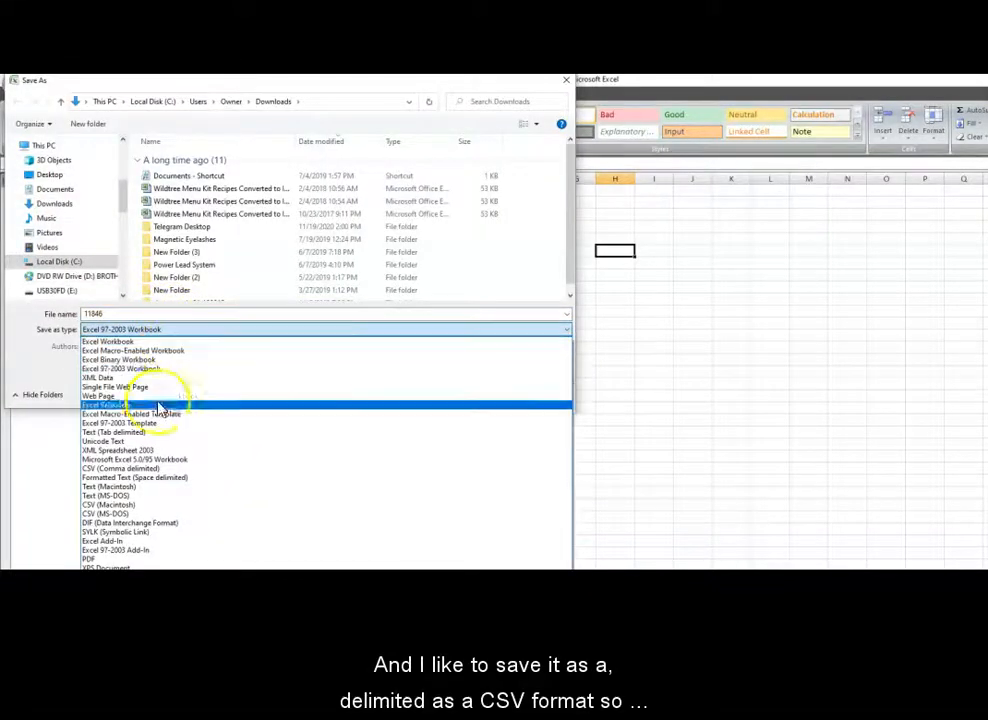
pyautogui.click(147, 469)
pyautogui.moveTo(112, 314); pyautogui.dragTo(55, 315)
pyautogui.write('Matrix Leads April 2021')
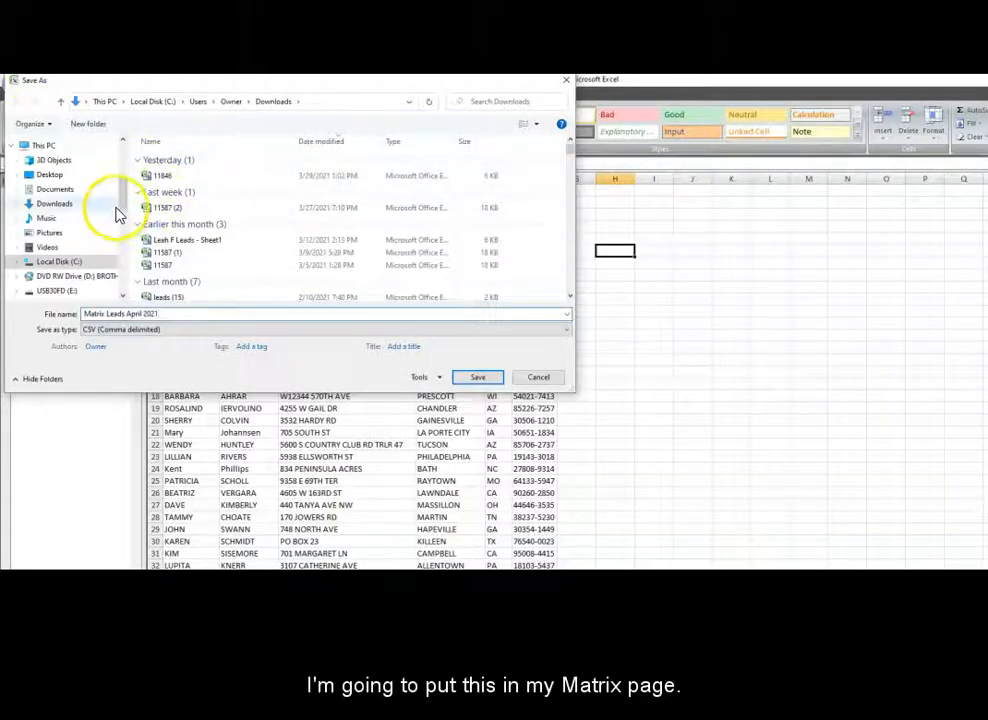
# Save the copy in the Matrix Pro Leads folder on the USB30FD (E:) drive, keeping the CSV format
pyautogui.moveTo(122, 183); pyautogui.dragTo(128, 244)
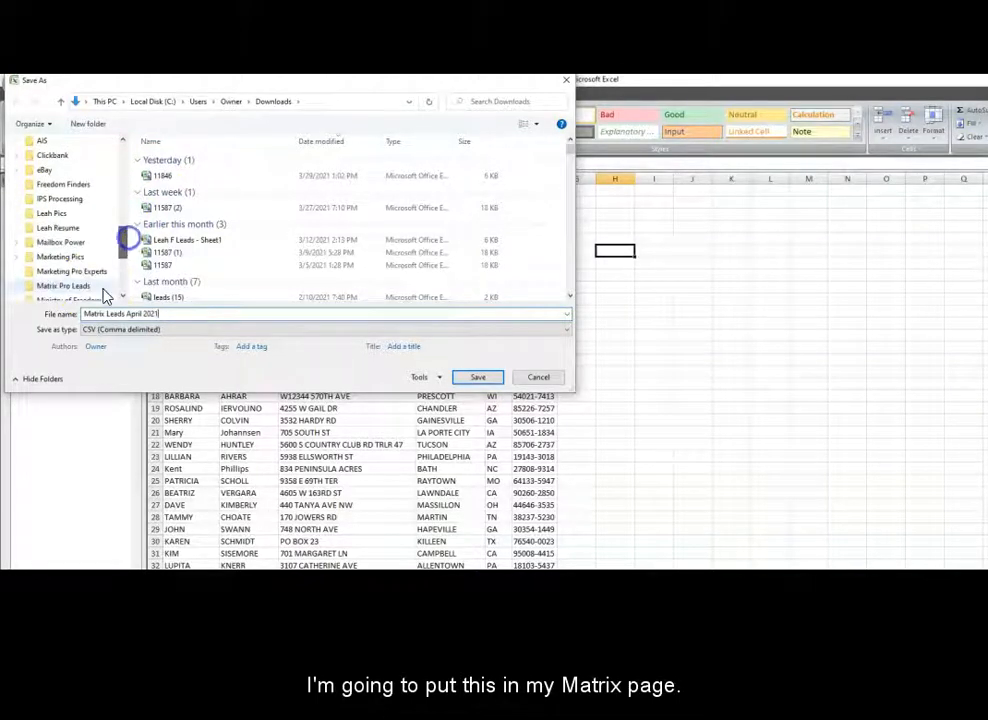
pyautogui.click(88, 287)
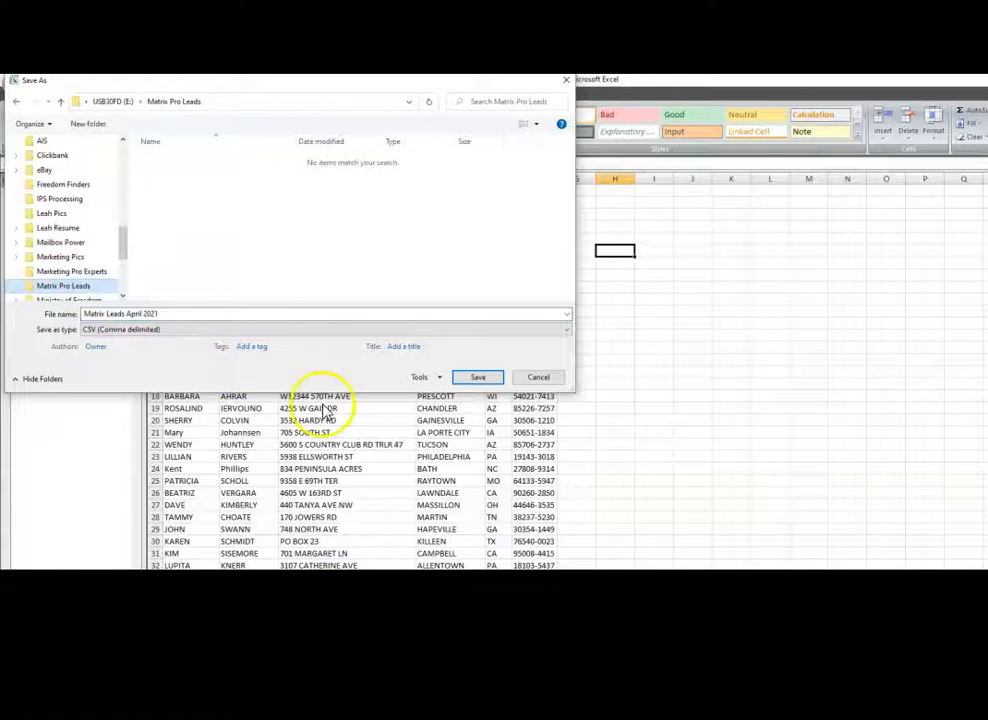
pyautogui.click(478, 377)
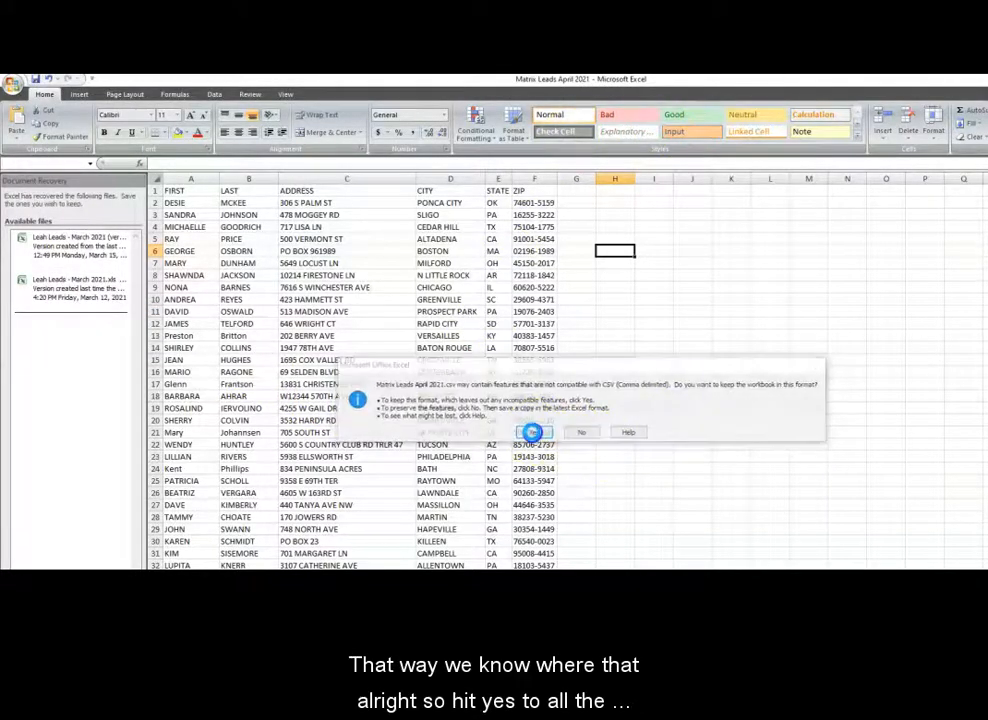
pyautogui.click(531, 432)
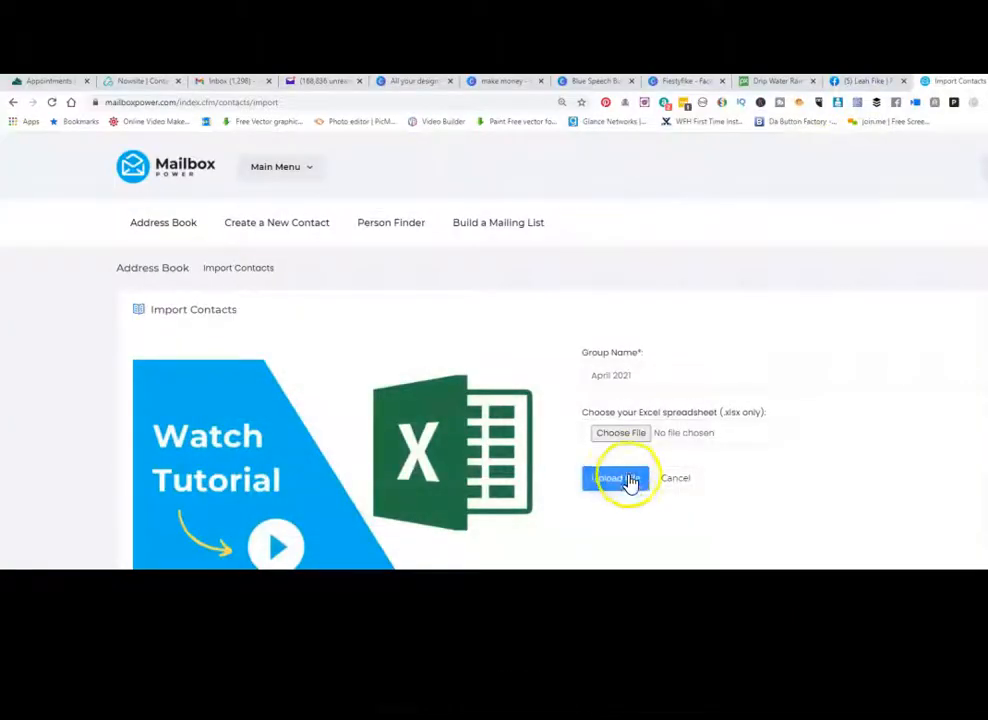
# Switch to Mailbox Power and try to upload Matrix Leads April 2021.csv from the Matrix Pro Leads folder as the contact import file
pyautogui.click(613, 435)
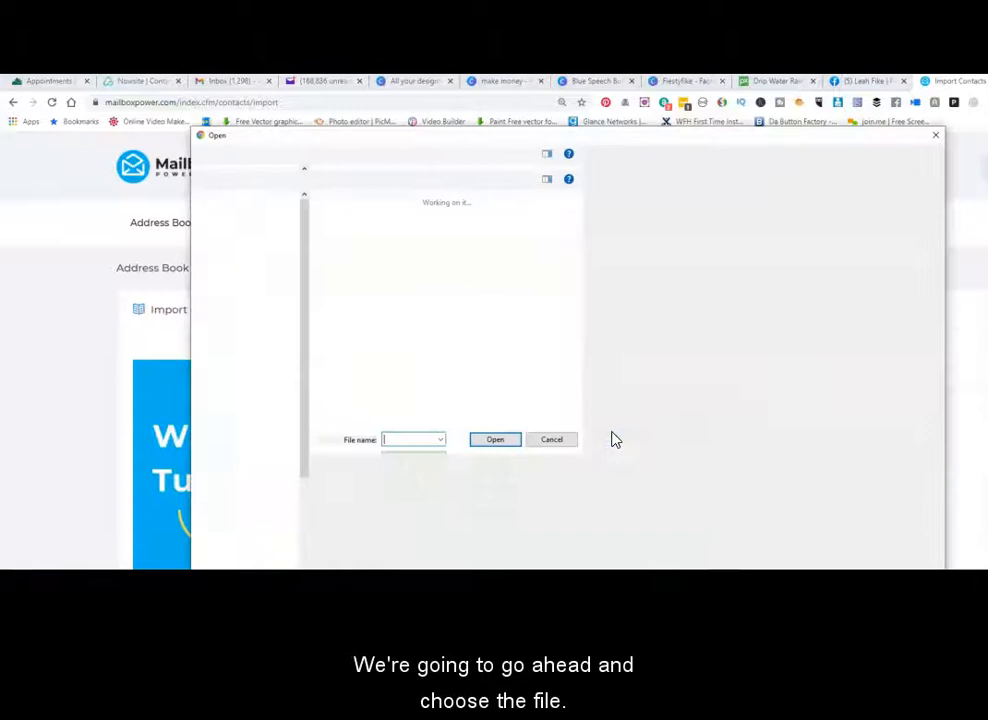
pyautogui.moveTo(302, 322); pyautogui.dragTo(314, 500)
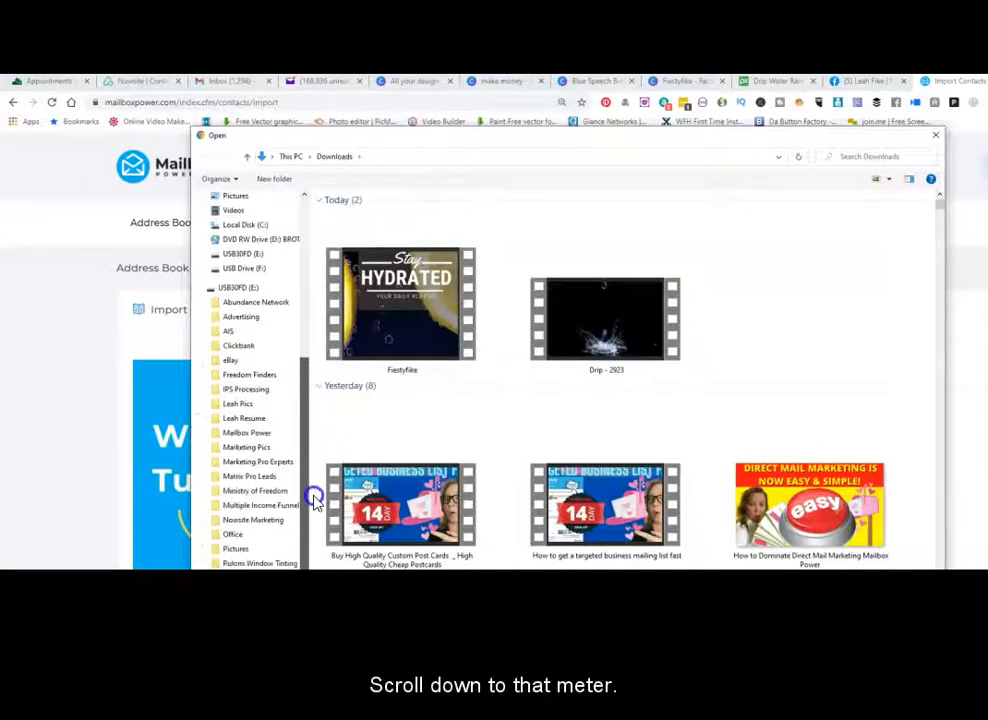
pyautogui.click(250, 462)
pyautogui.click(252, 477)
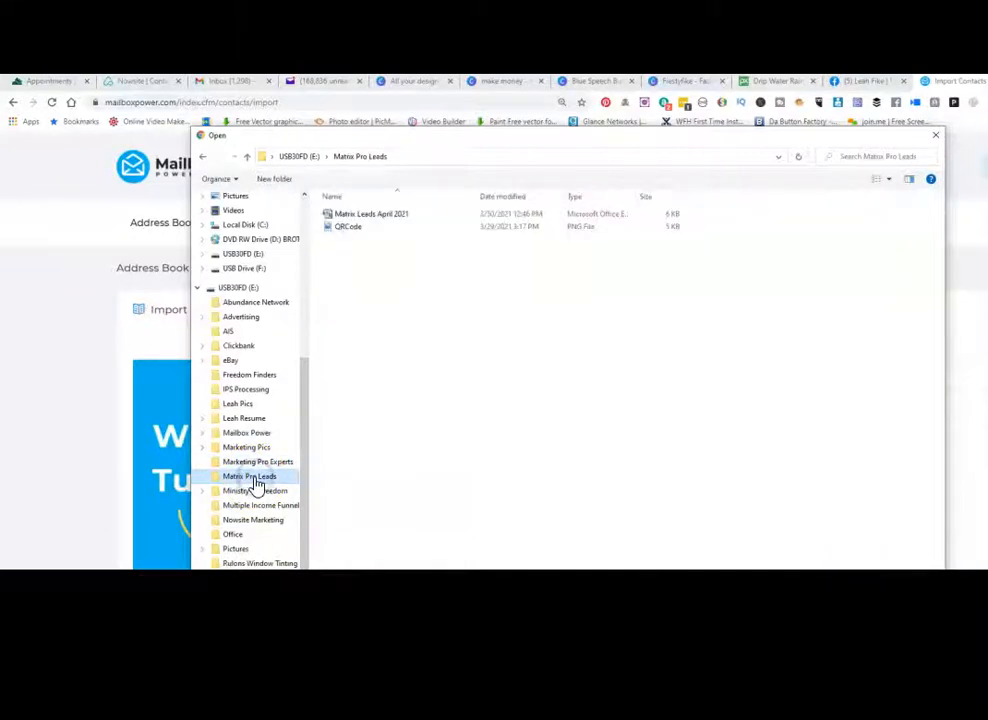
pyautogui.doubleClick(395, 215)
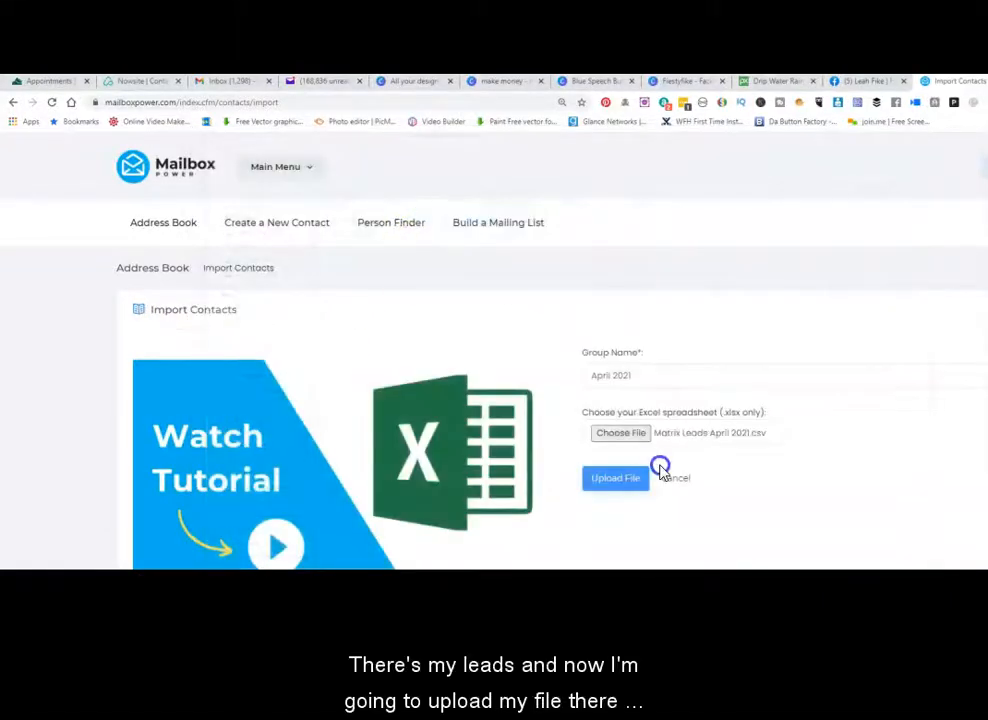
pyautogui.click(617, 480)
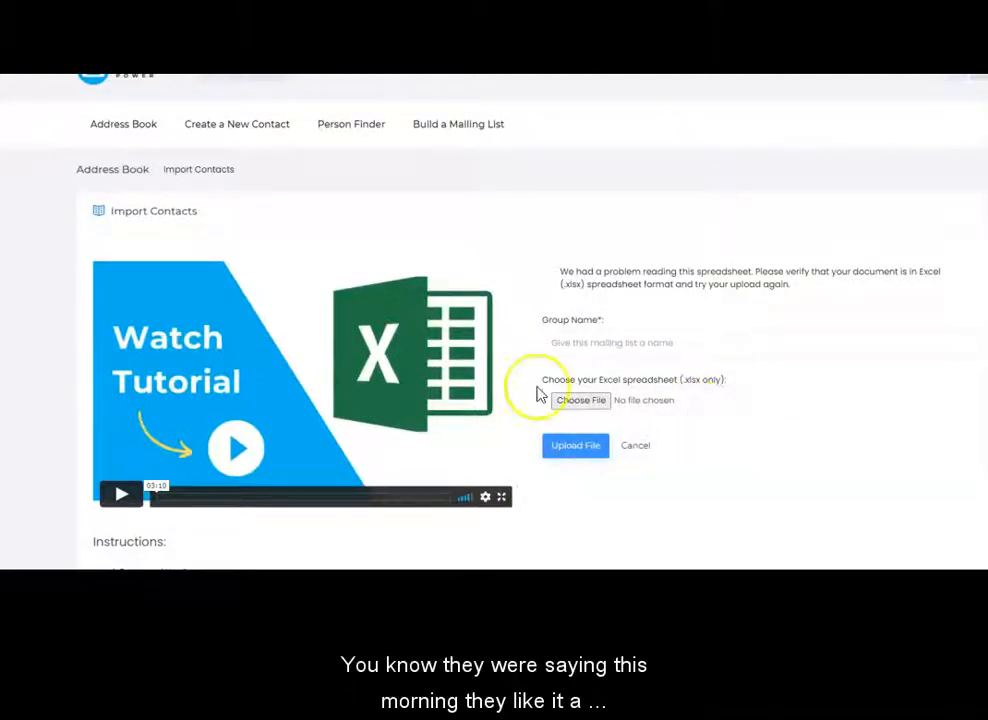
# Return to Excel and save Matrix Leads April 2021 as an Excel 97-2003 Template in the Templates folder
pyautogui.moveTo(584, 285); pyautogui.dragTo(561, 285)
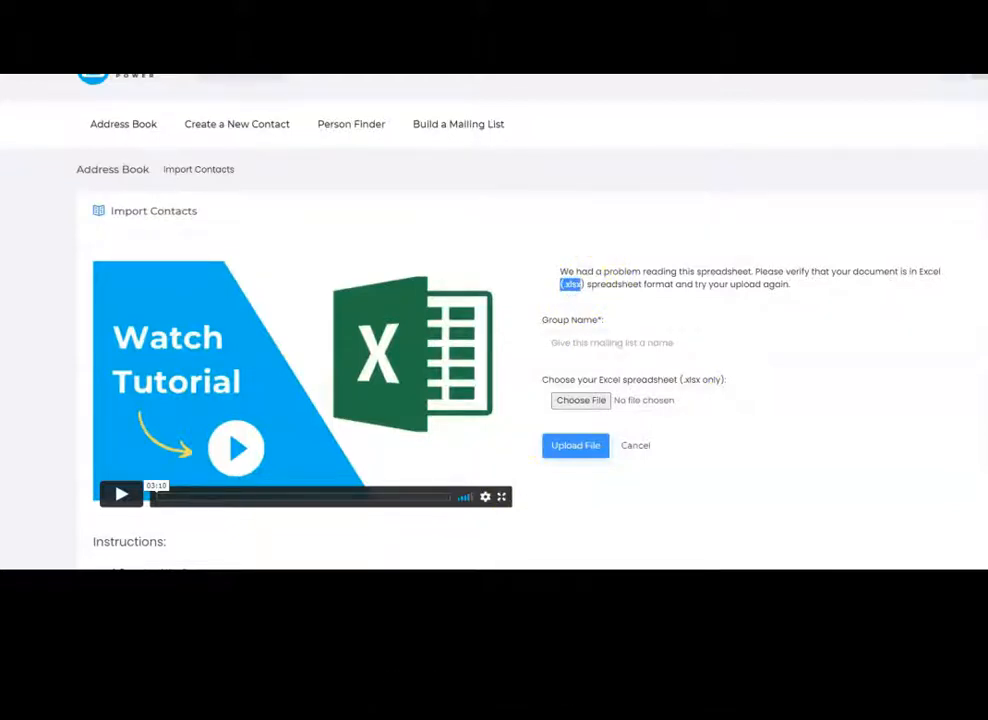
pyautogui.click(450, 554)
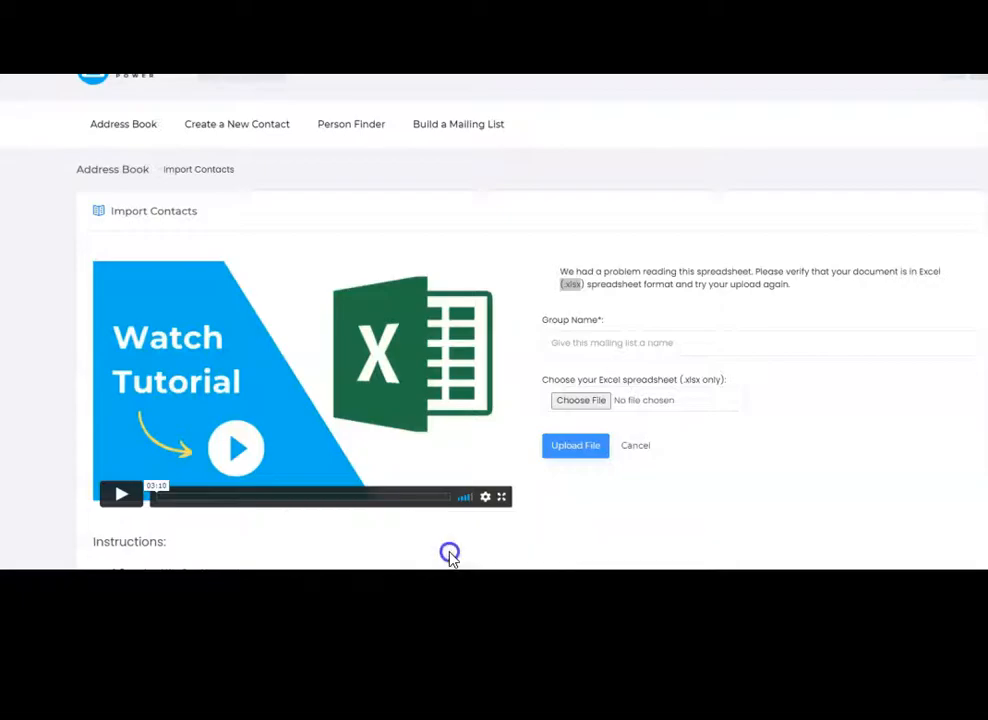
pyautogui.hotkey('alt', 'f')
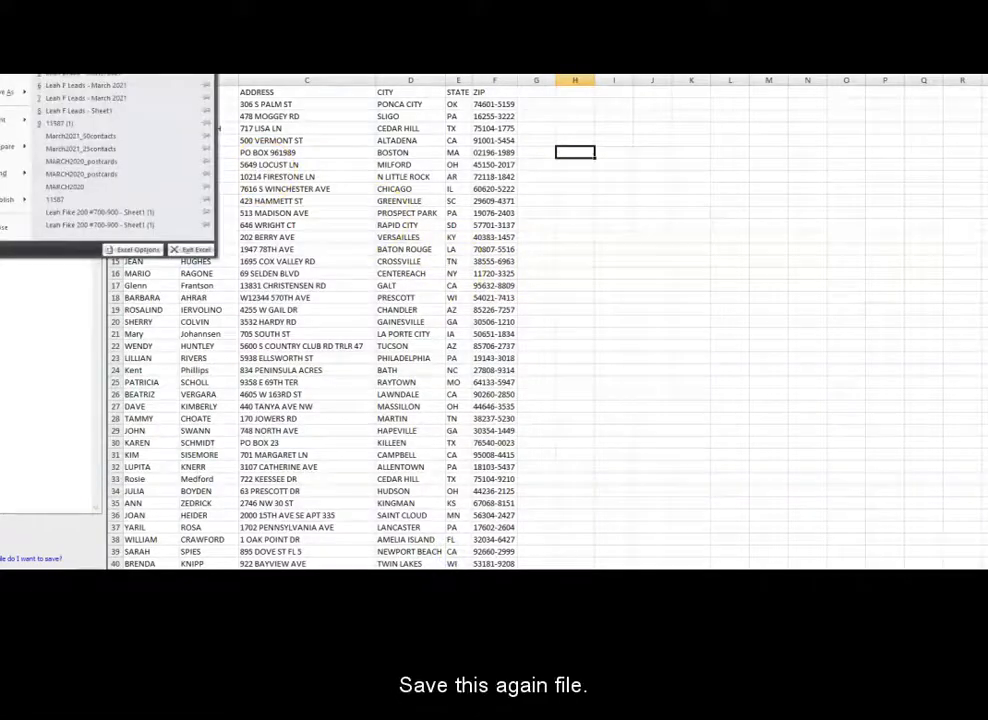
pyautogui.click(10, 96)
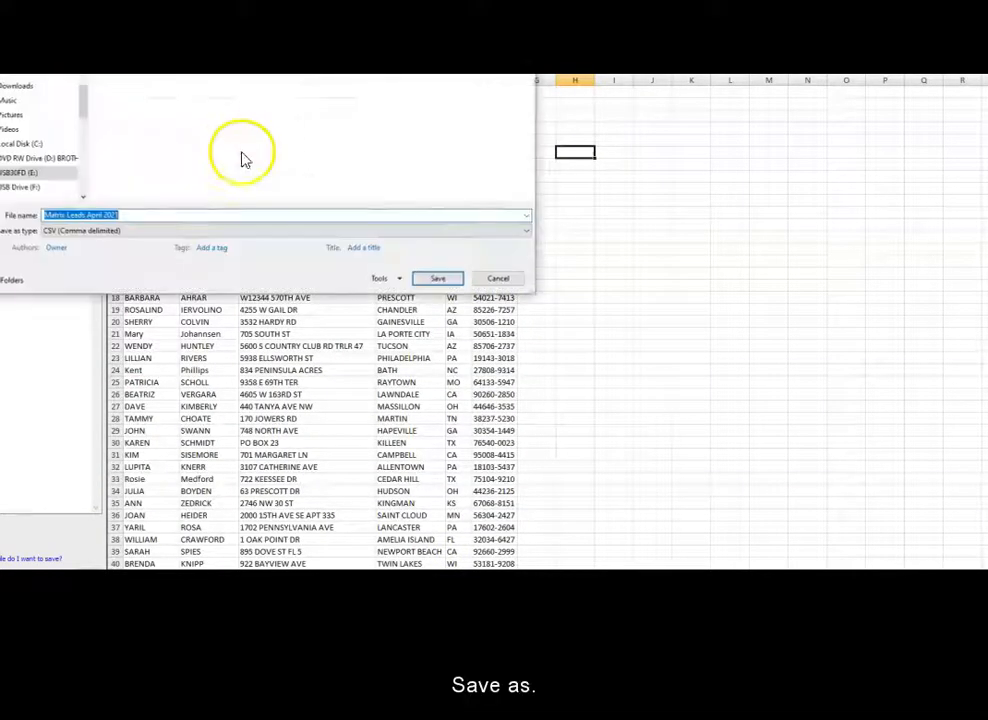
pyautogui.click(125, 231)
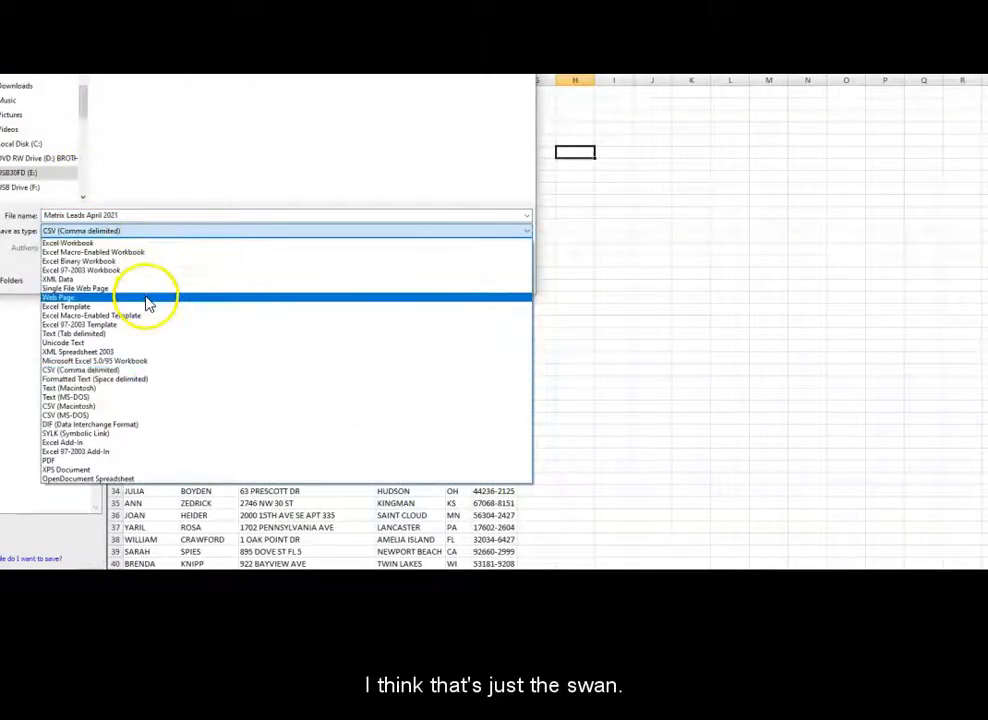
pyautogui.click(154, 324)
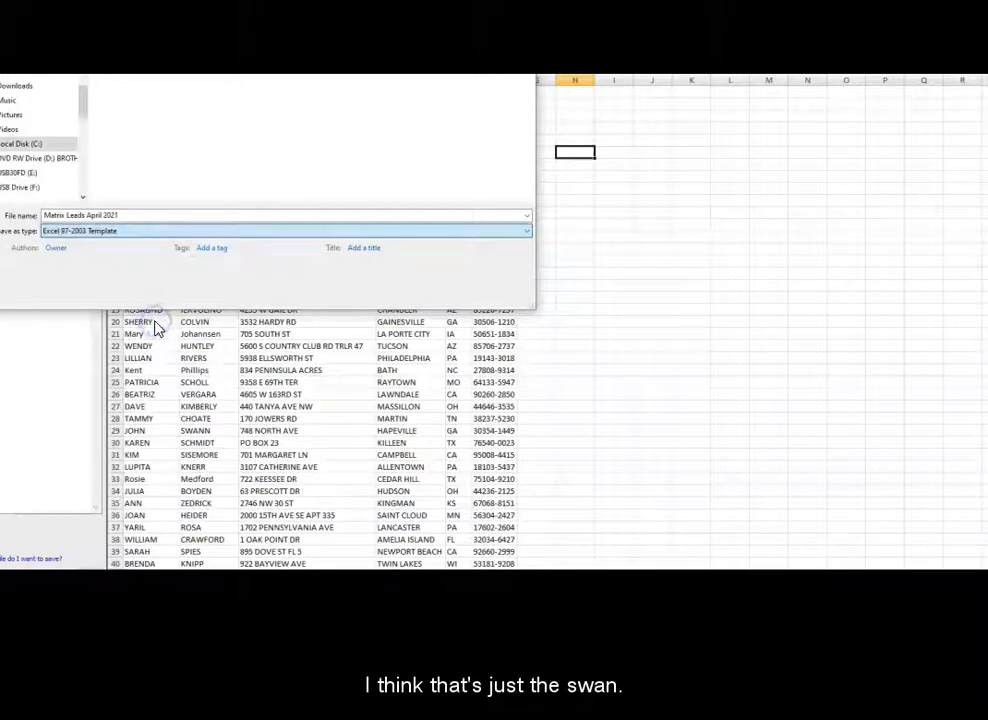
pyautogui.moveTo(172, 0); pyautogui.dragTo(266, 132)
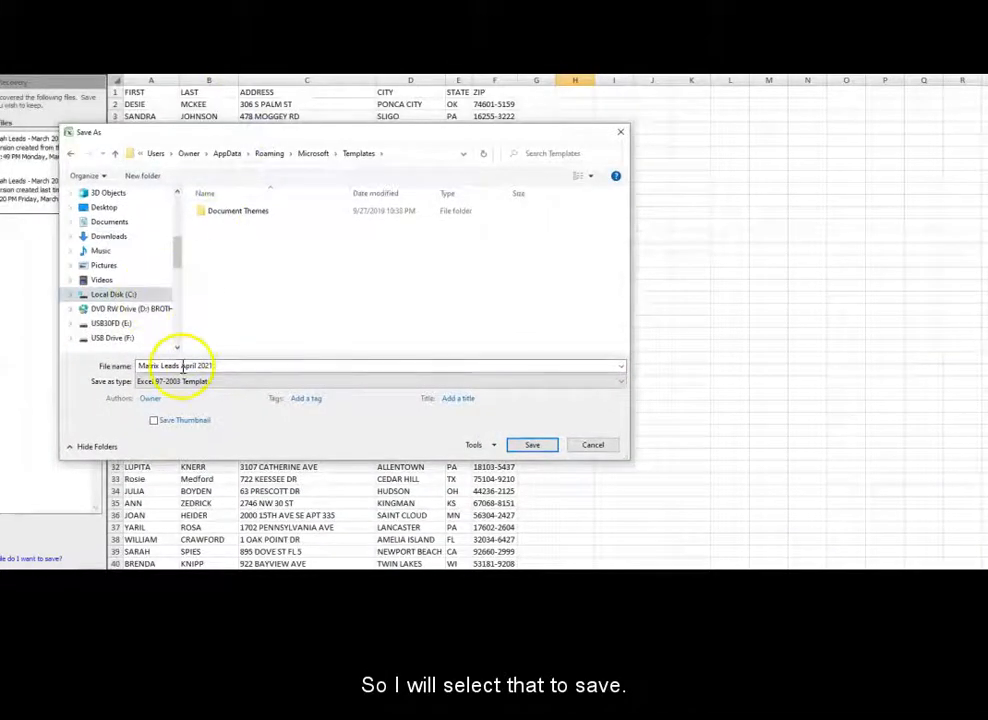
pyautogui.click(534, 447)
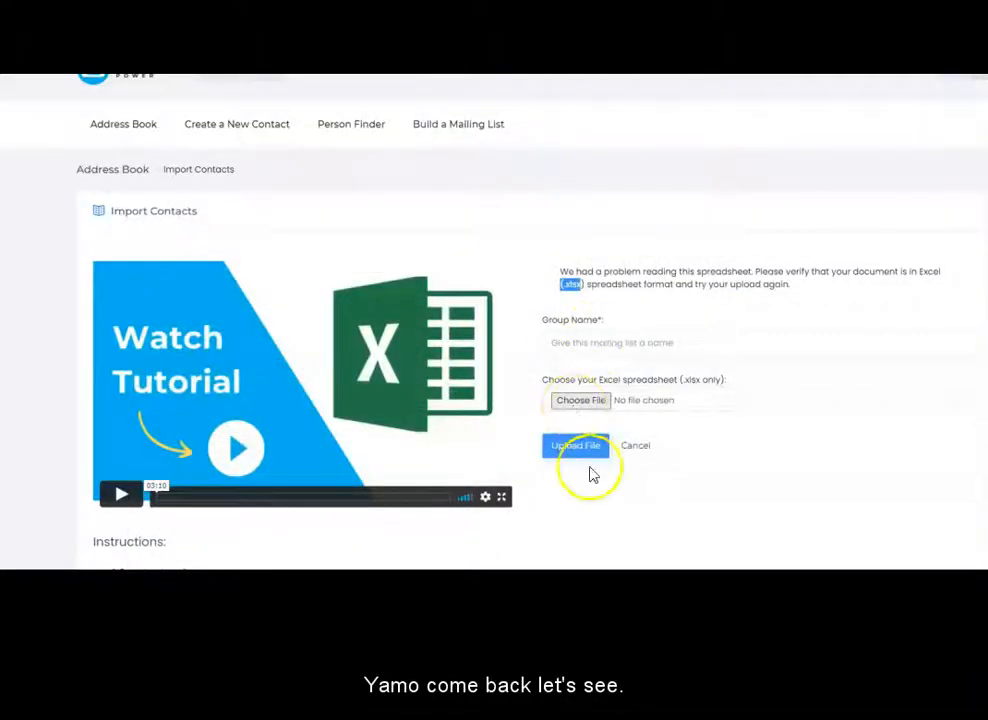
# Return to the Mailbox Power import and browse for the contact spreadsheet with all file types listed
pyautogui.click(580, 402)
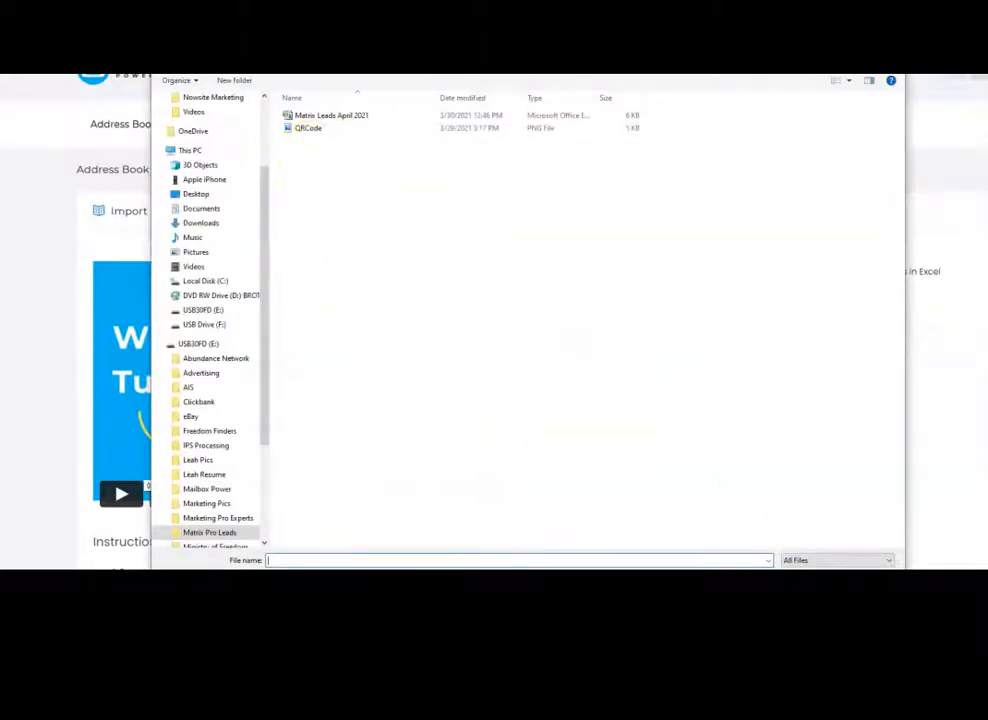
pyautogui.click(806, 561)
pyautogui.click(820, 568)
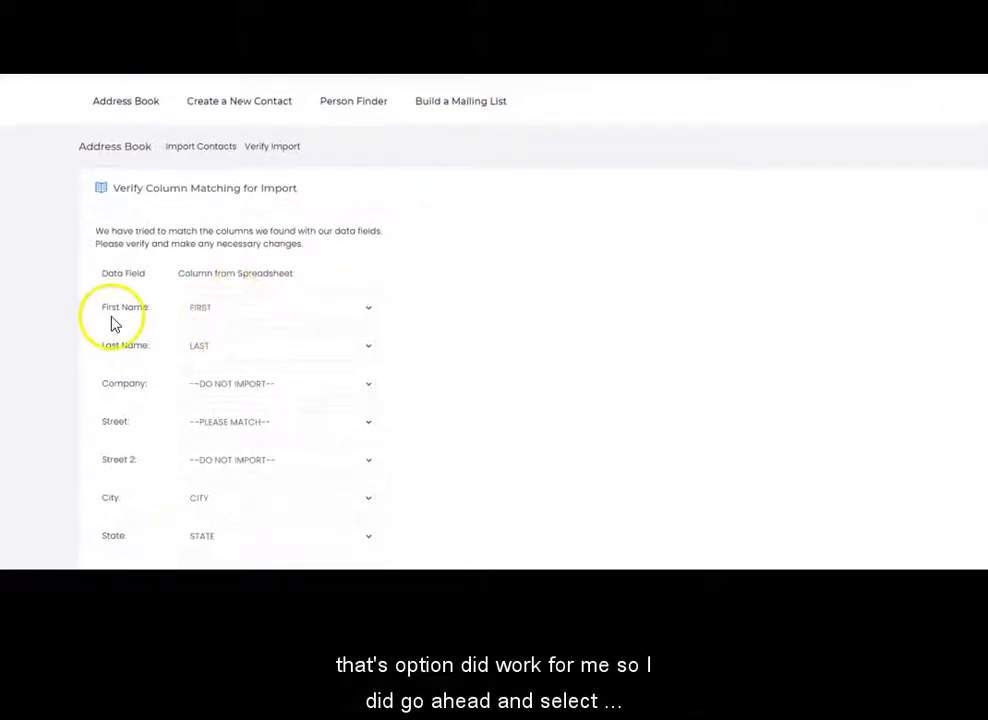
# Check which spreadsheet columns can be matched to the Company field, and return to the contact list in Excel
pyautogui.click(240, 384)
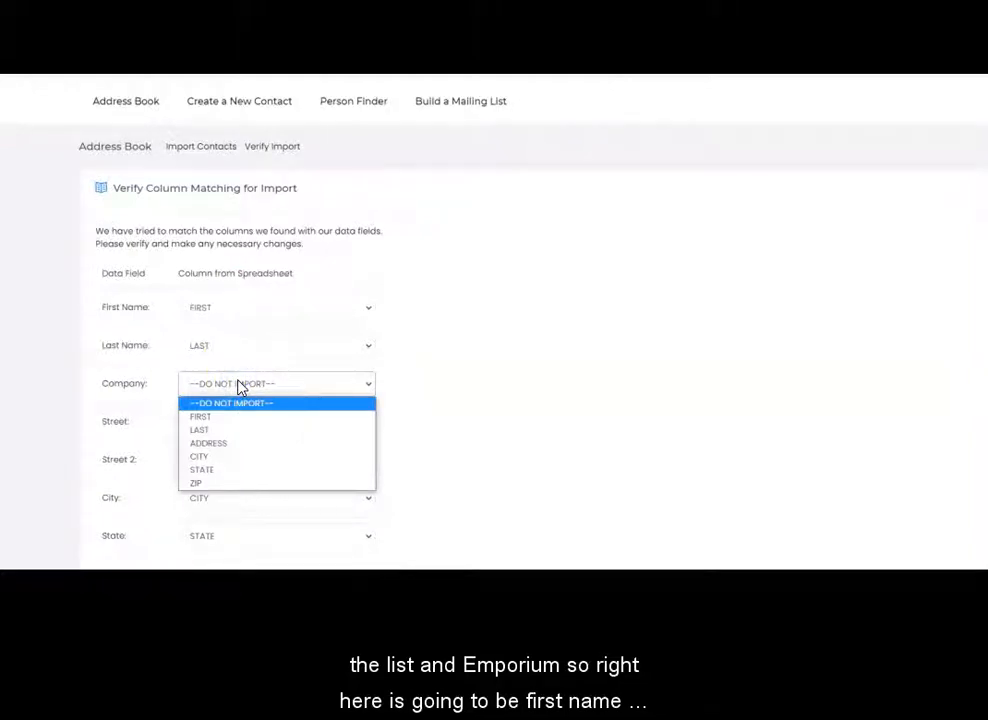
pyautogui.click(240, 384)
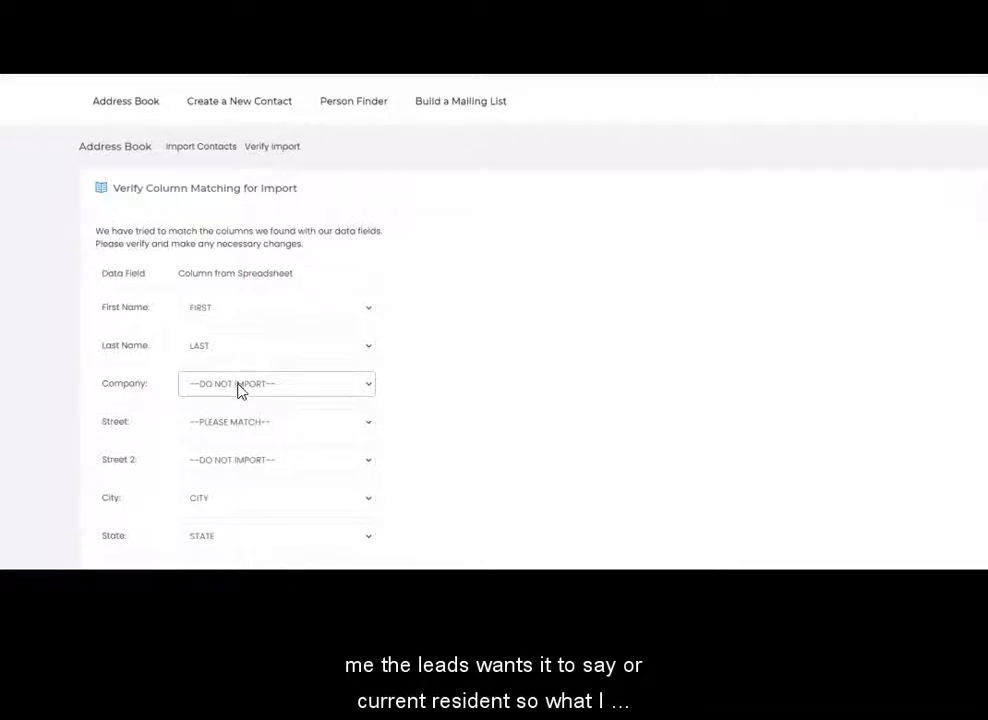
pyautogui.moveTo(421, 566)
pyautogui.click(490, 532)
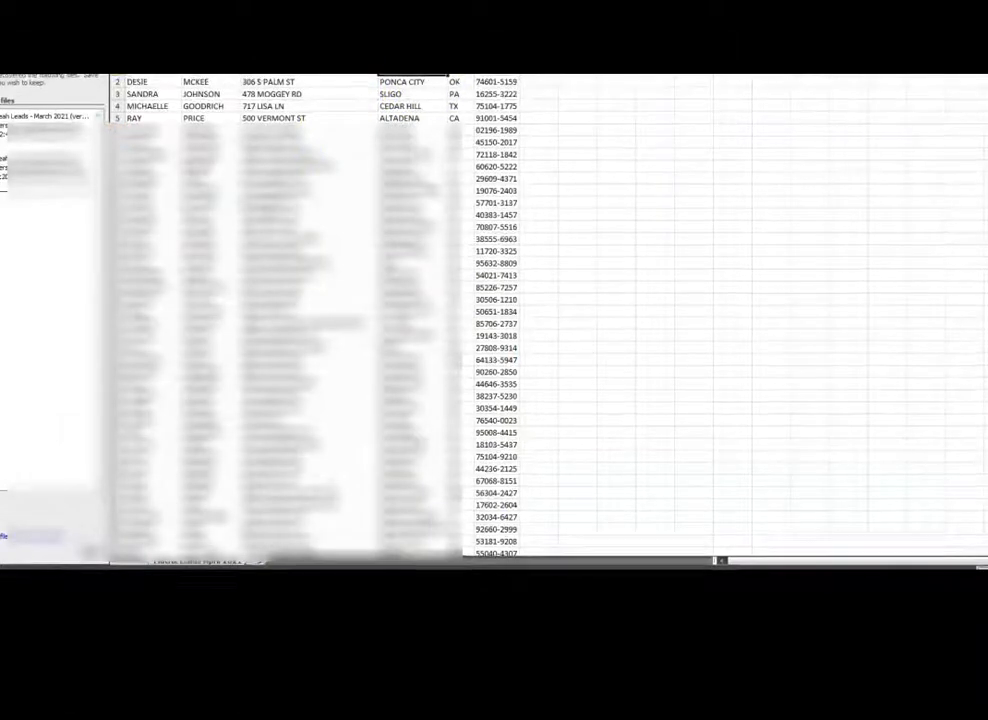
pyautogui.click(528, 90)
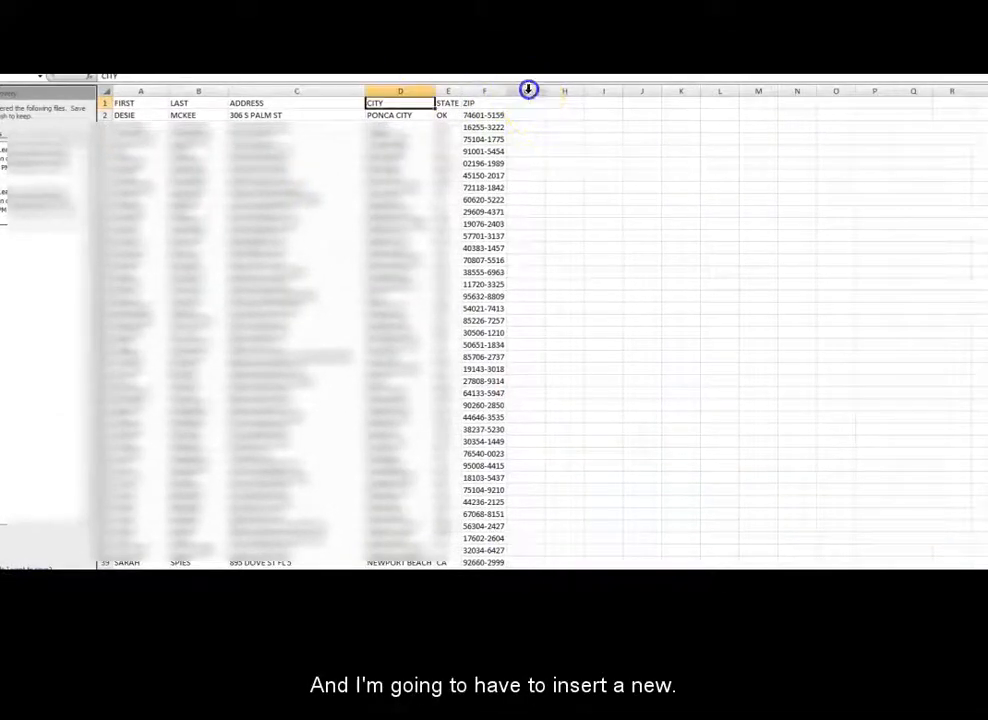
pyautogui.rightClick(528, 90)
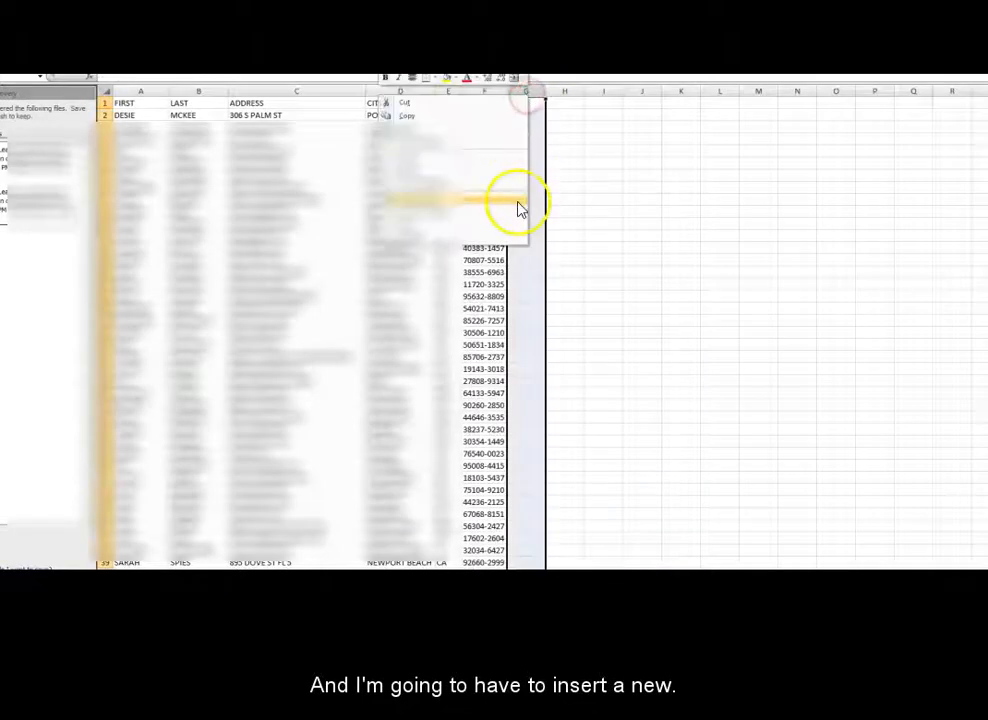
pyautogui.click(580, 135)
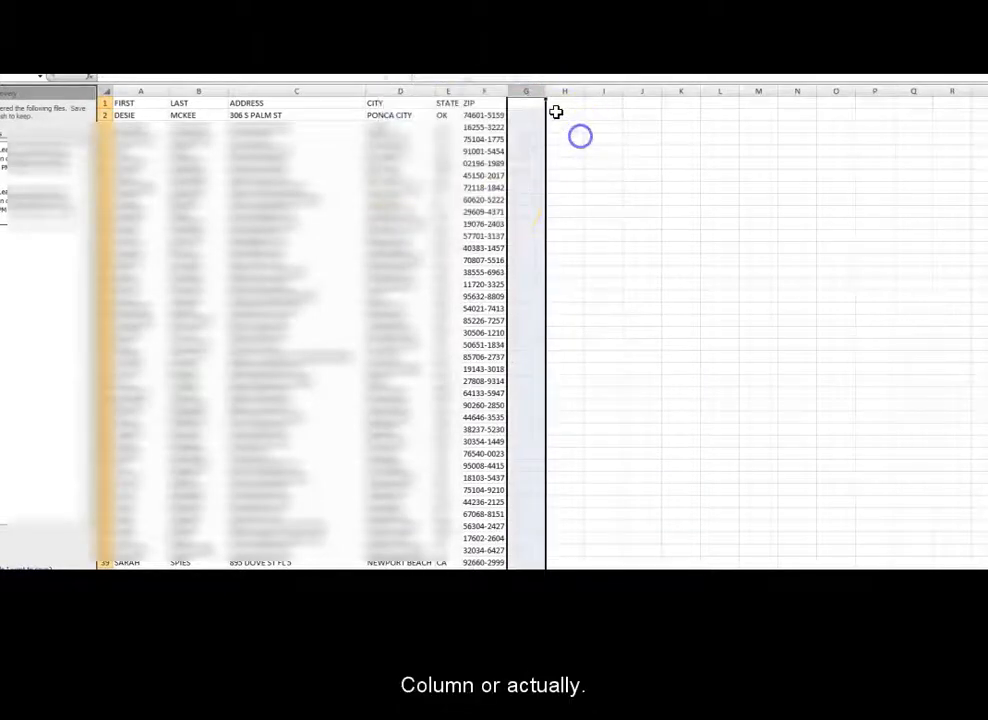
# Add a column headed Current after ZIP and enter Or Current Resident for the first contact
pyautogui.click(526, 104)
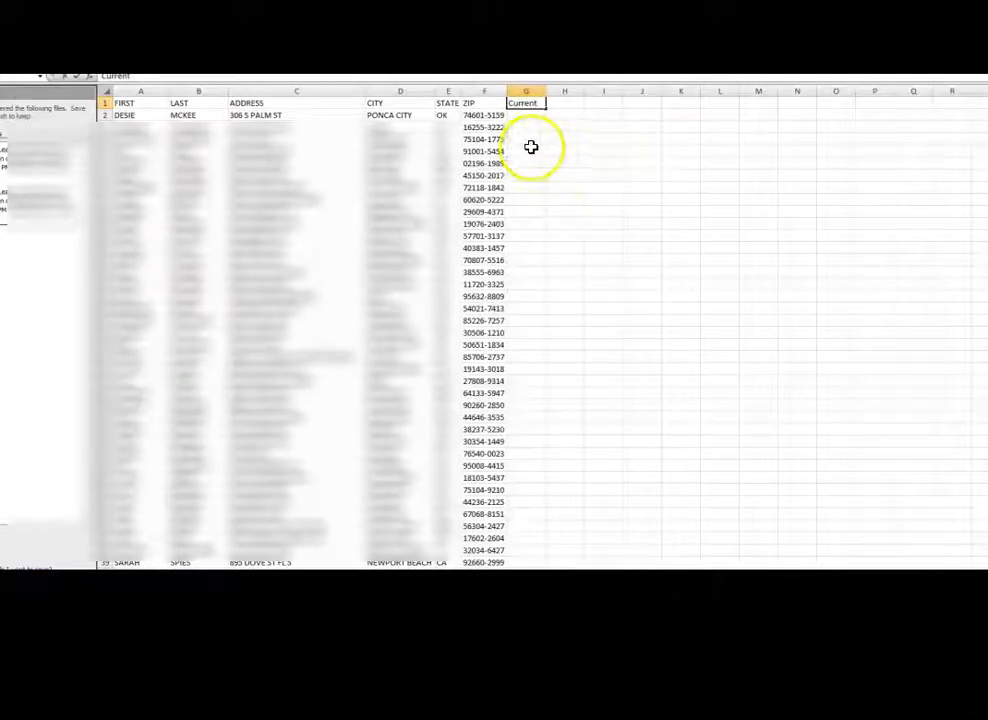
pyautogui.click(526, 116)
pyautogui.write('Or Current Re')
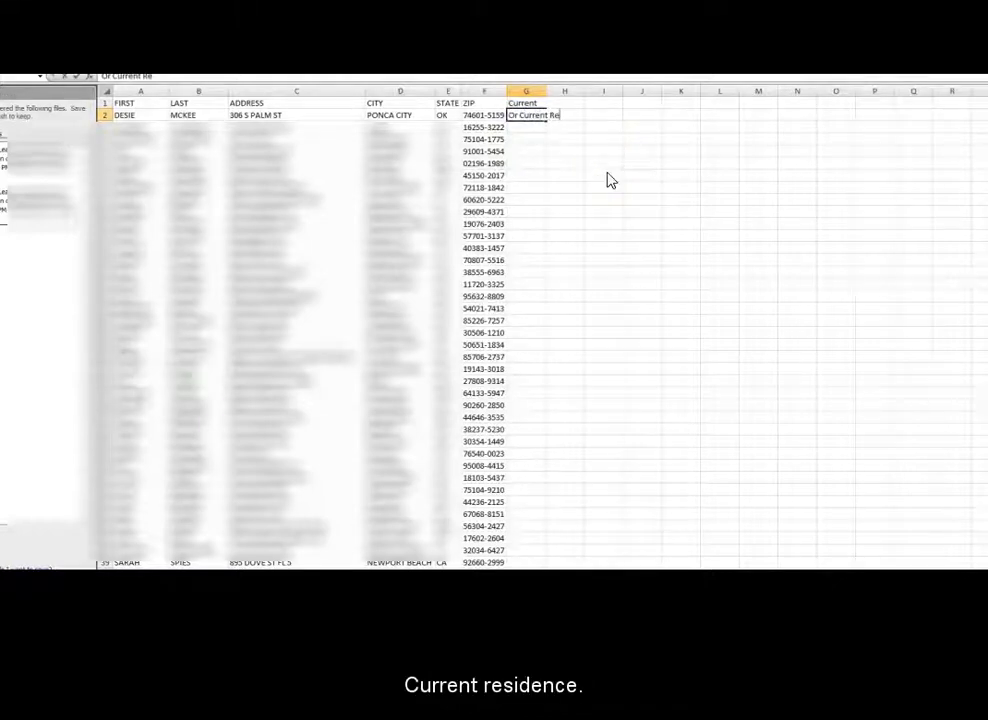
pyautogui.write('sident')
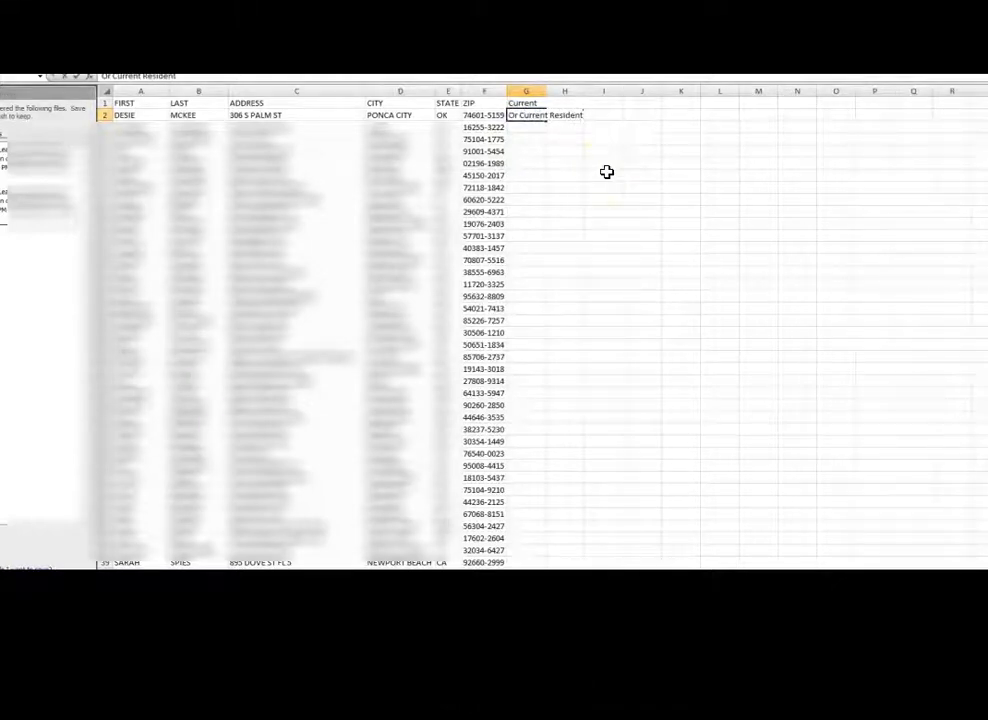
# Fit the column widths to their contents and fill Or Current Resident down the Current column for all remaining contacts
pyautogui.click(540, 114)
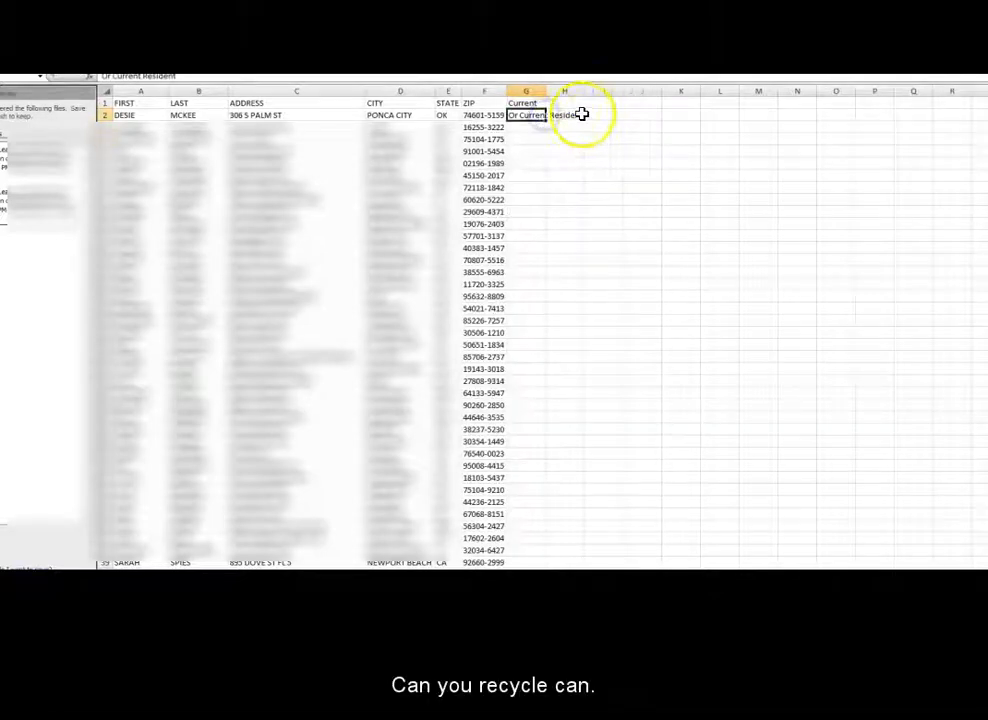
pyautogui.click(106, 91)
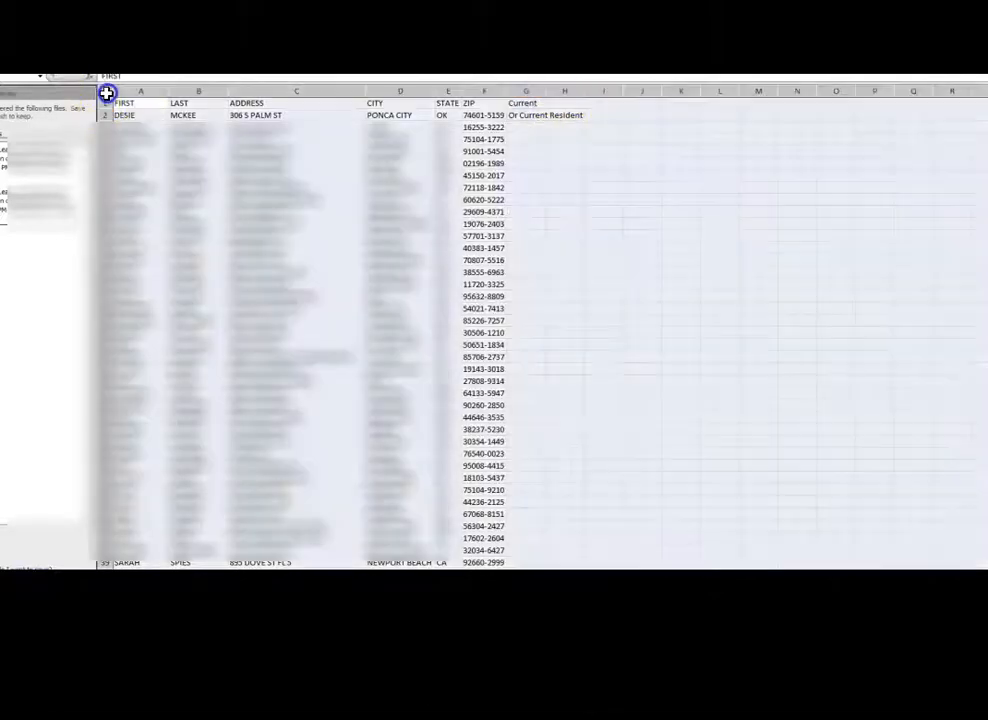
pyautogui.doubleClick(170, 88)
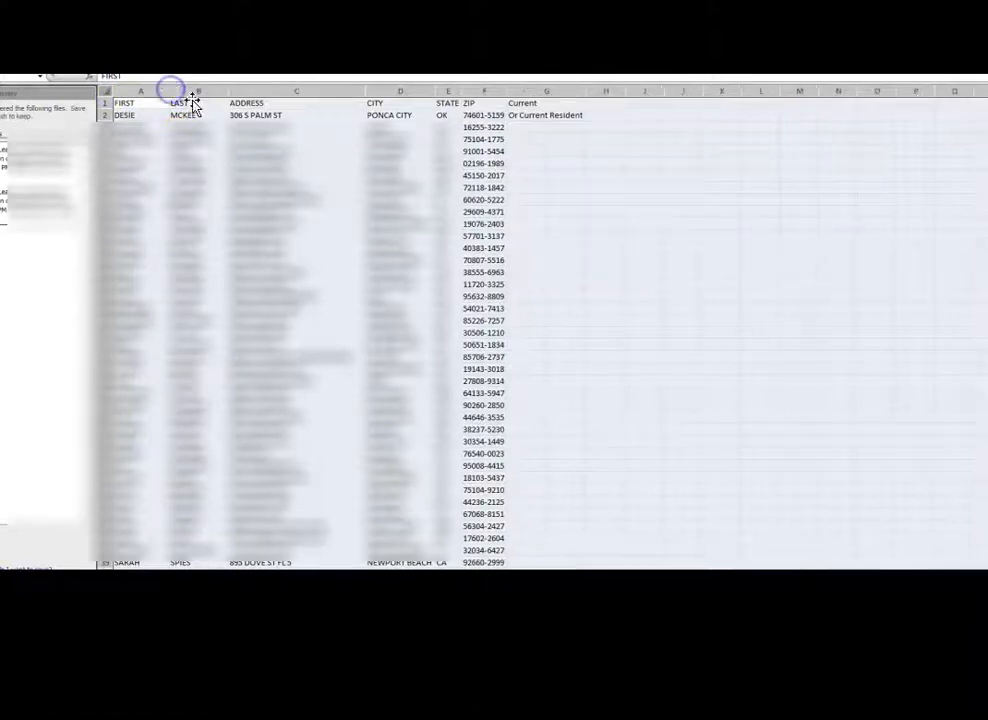
pyautogui.click(573, 115)
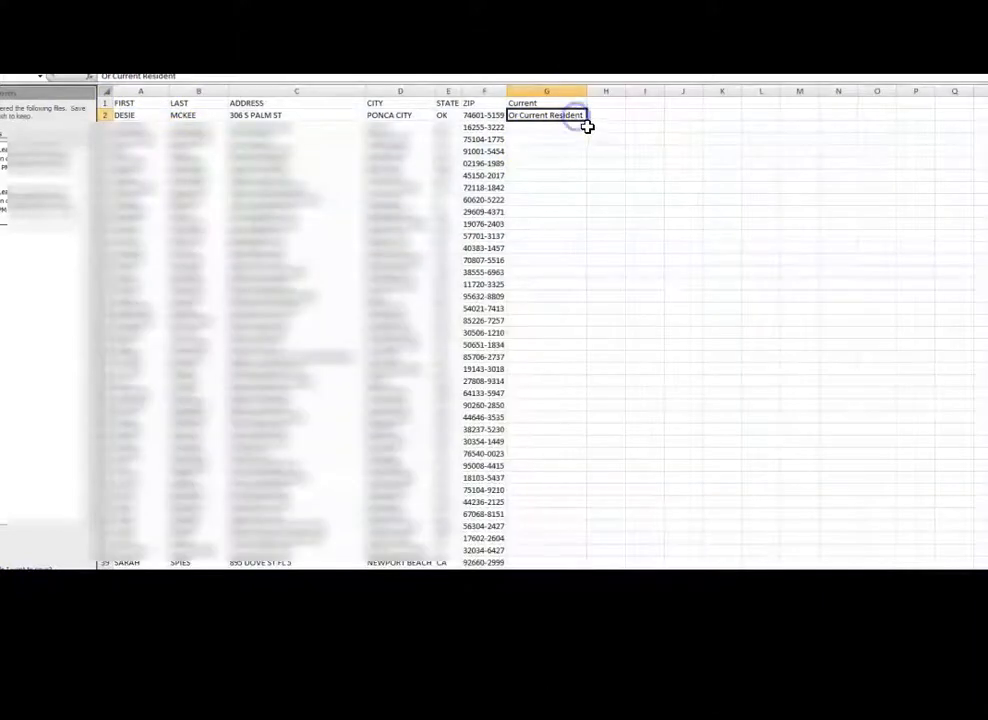
pyautogui.moveTo(587, 121); pyautogui.dragTo(544, 563)
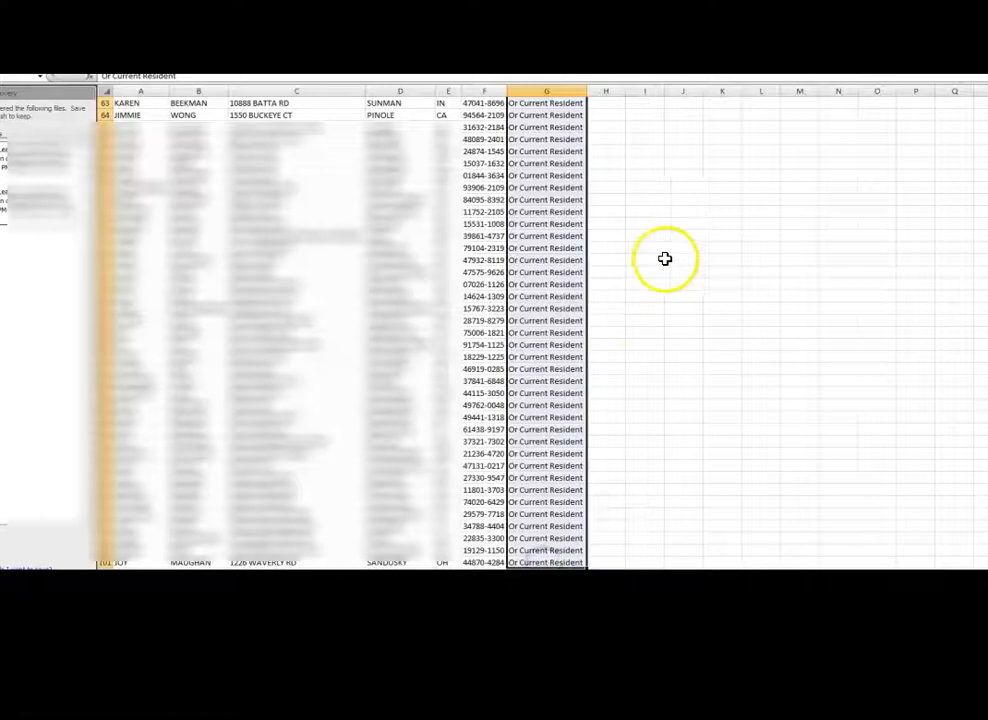
# Move the Current column between the ADDRESS and CITY columns
pyautogui.scroll(20, 664, 256)
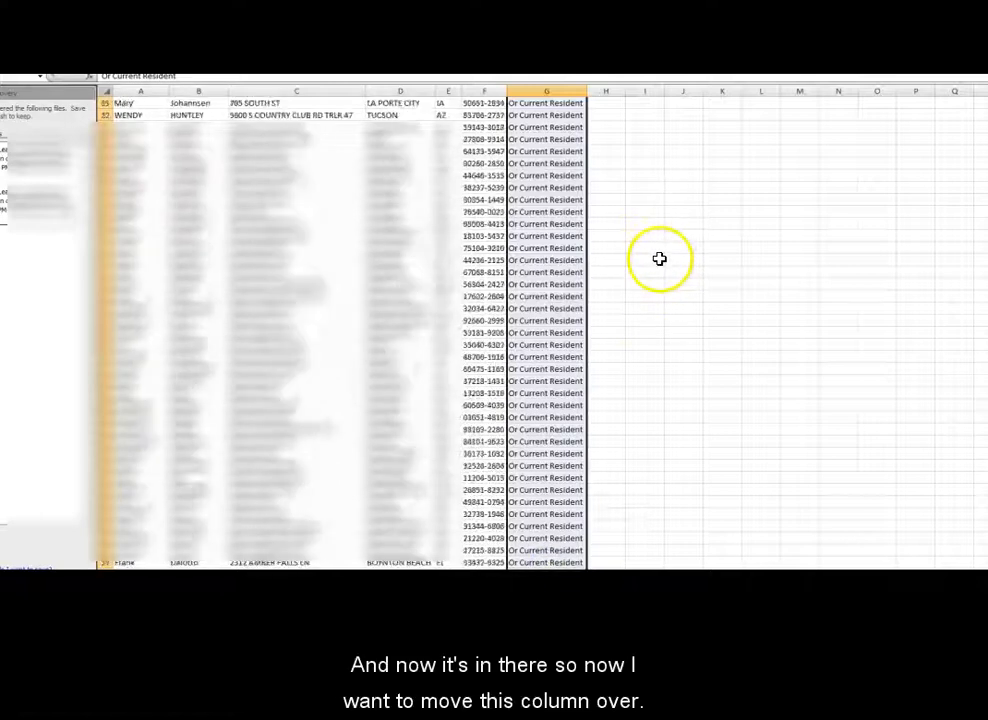
pyautogui.click(552, 90)
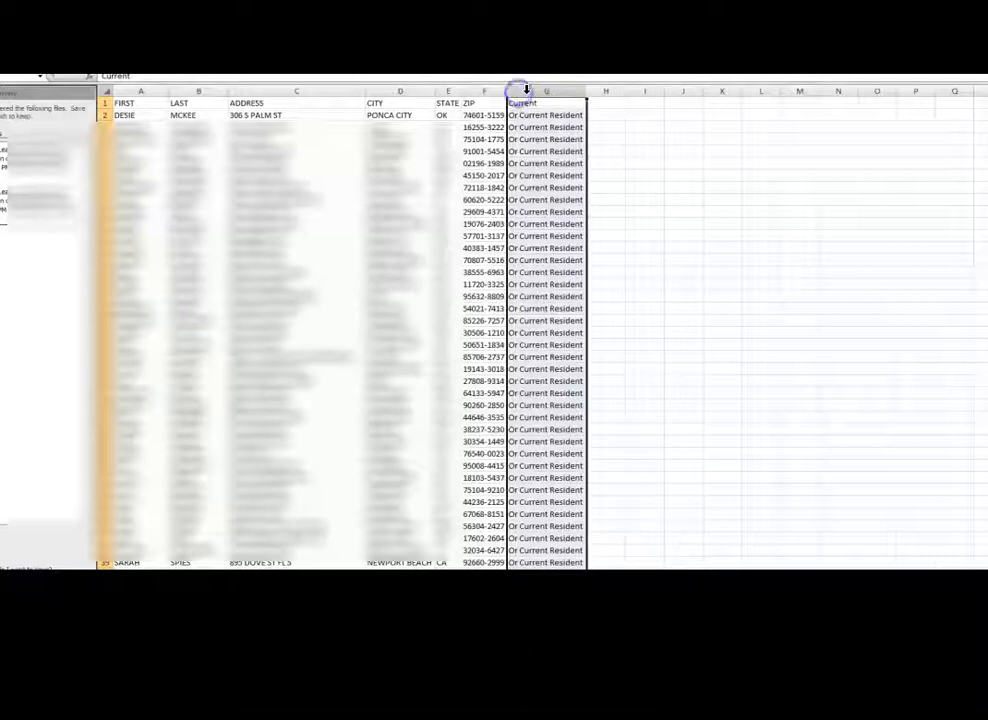
pyautogui.rightClick(527, 89)
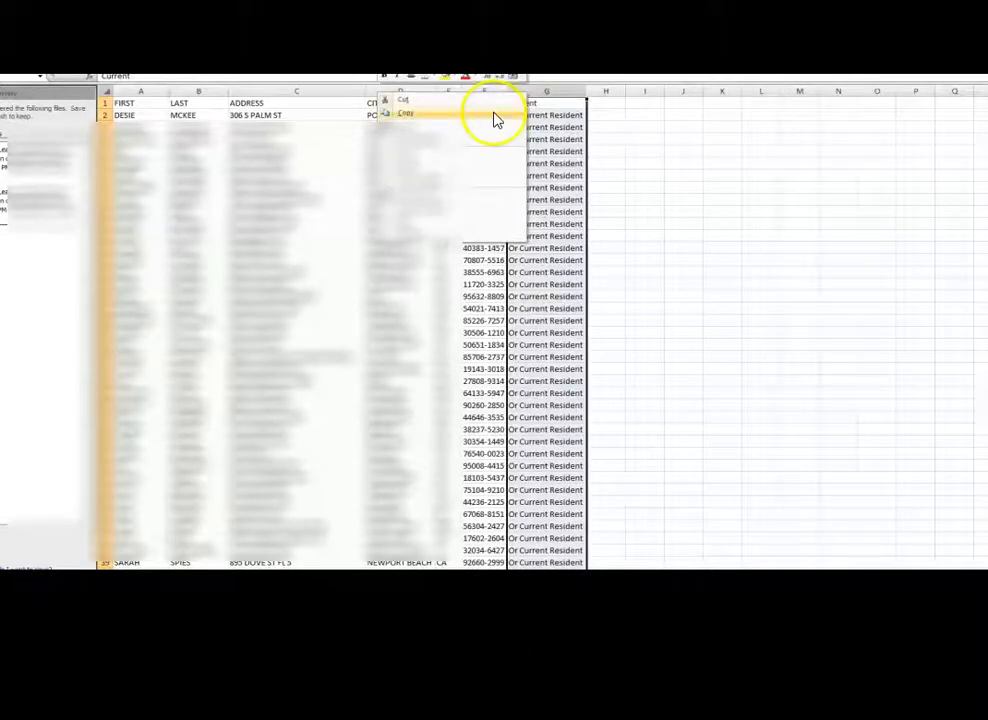
pyautogui.click(496, 102)
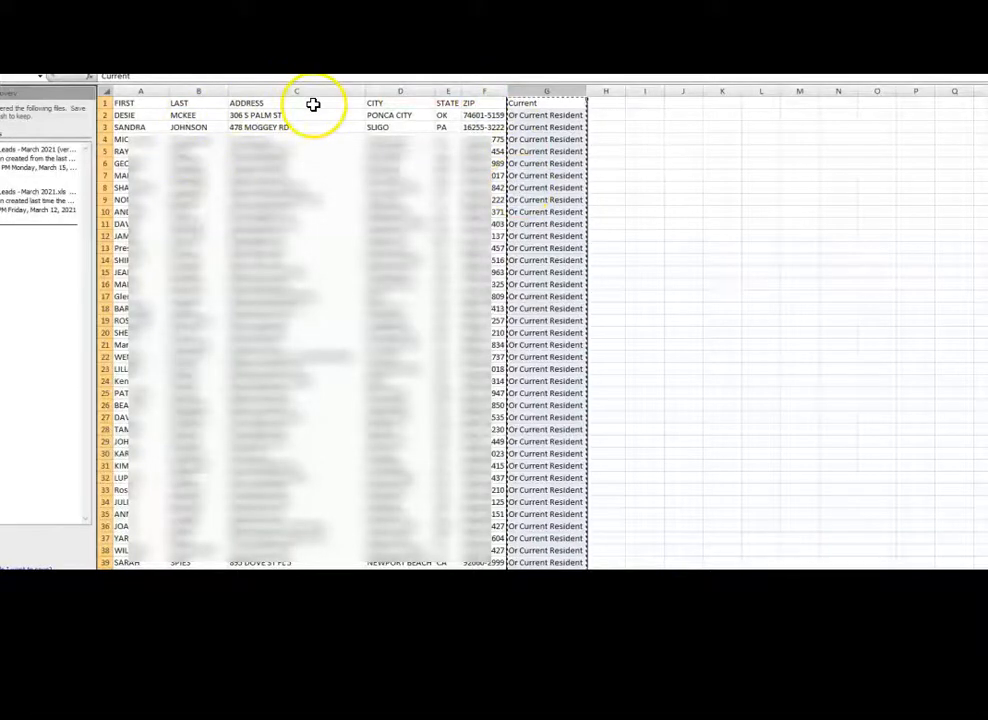
pyautogui.click(378, 89)
pyautogui.rightClick(378, 89)
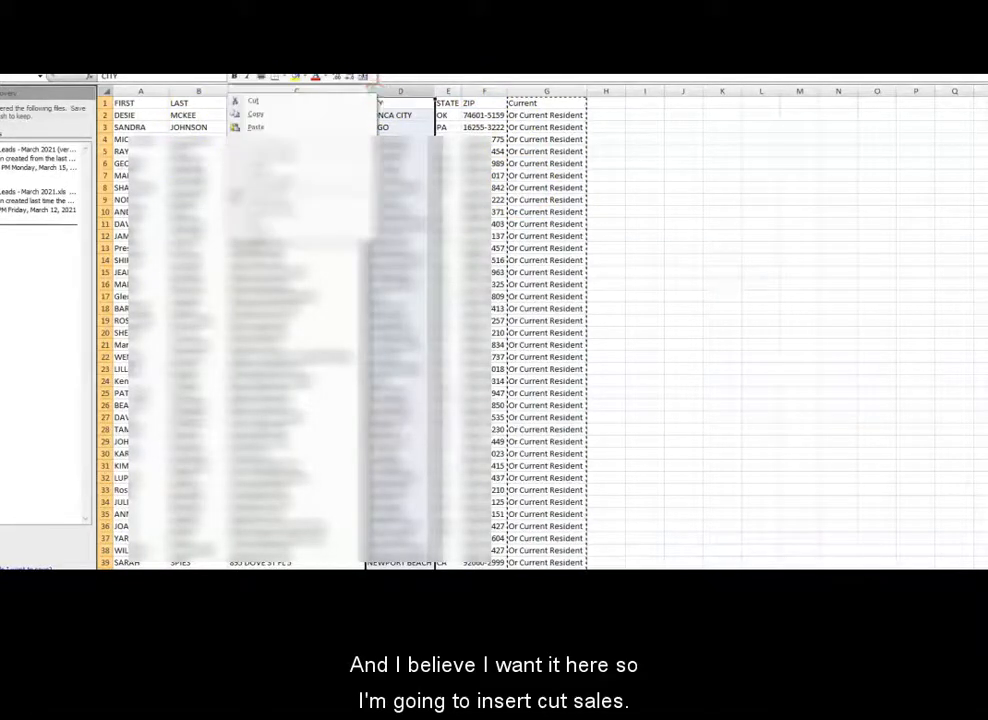
pyautogui.click(343, 158)
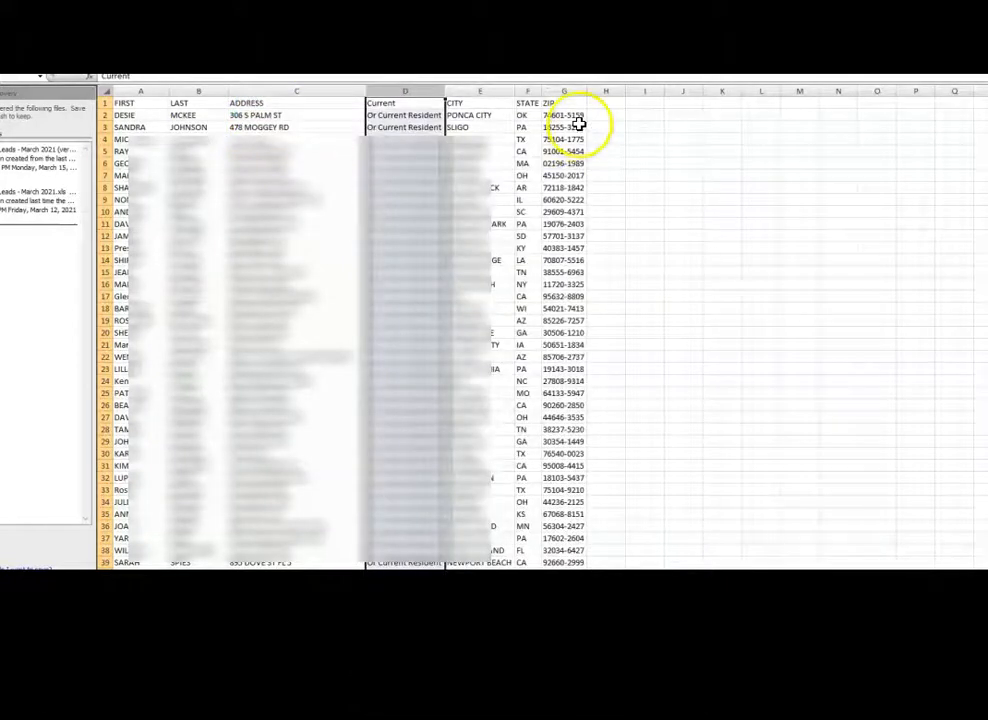
pyautogui.click(638, 139)
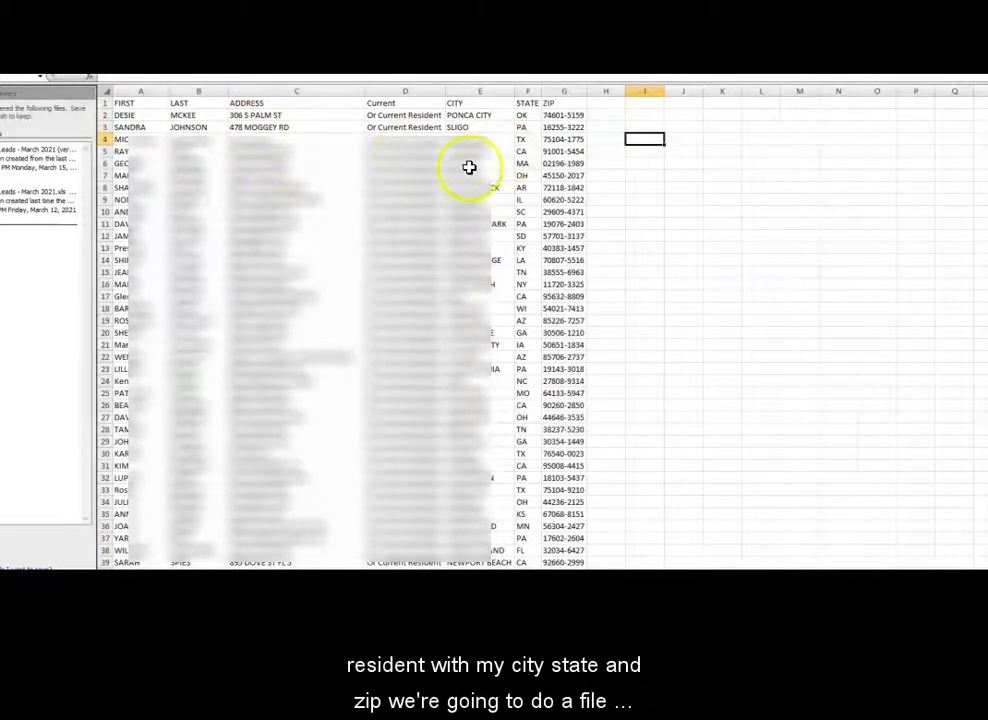
# Save the list as an Excel 97-2003 Workbook named Matrix Leads April 2021_update in the Matrix Pro Leads folder
pyautogui.hotkey('alt', 'f')
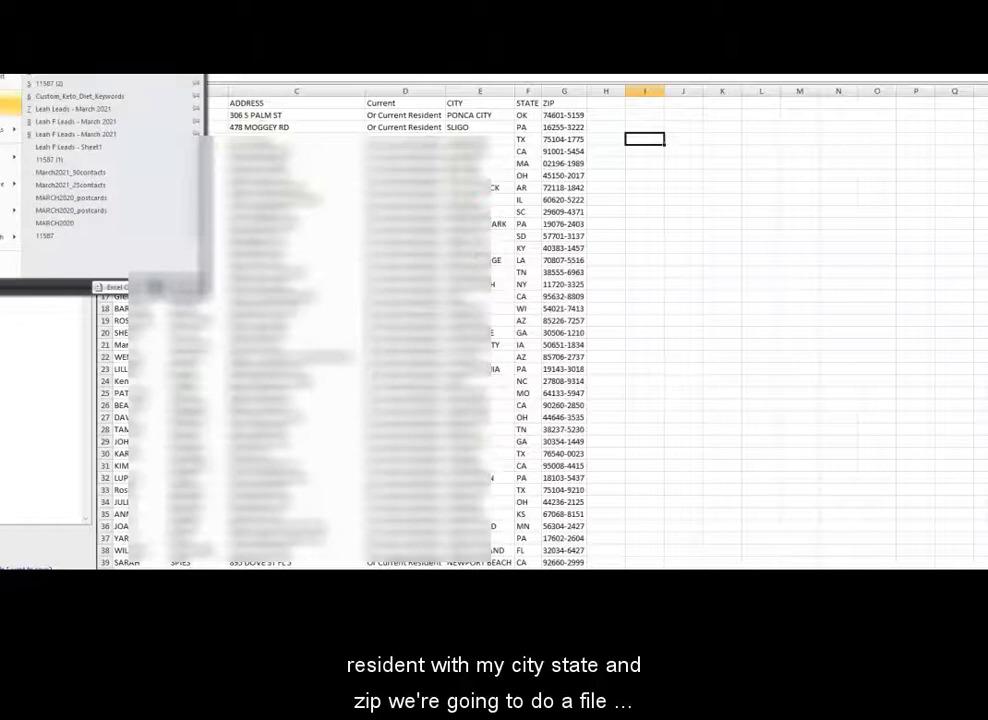
pyautogui.moveTo(4, 130)
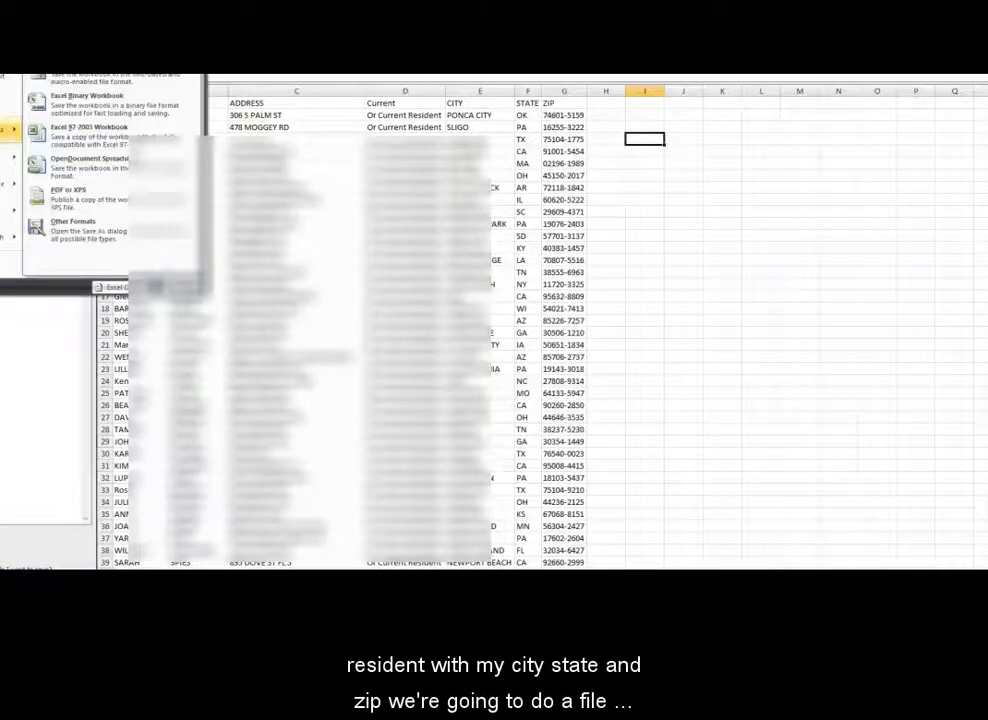
pyautogui.click(175, 152)
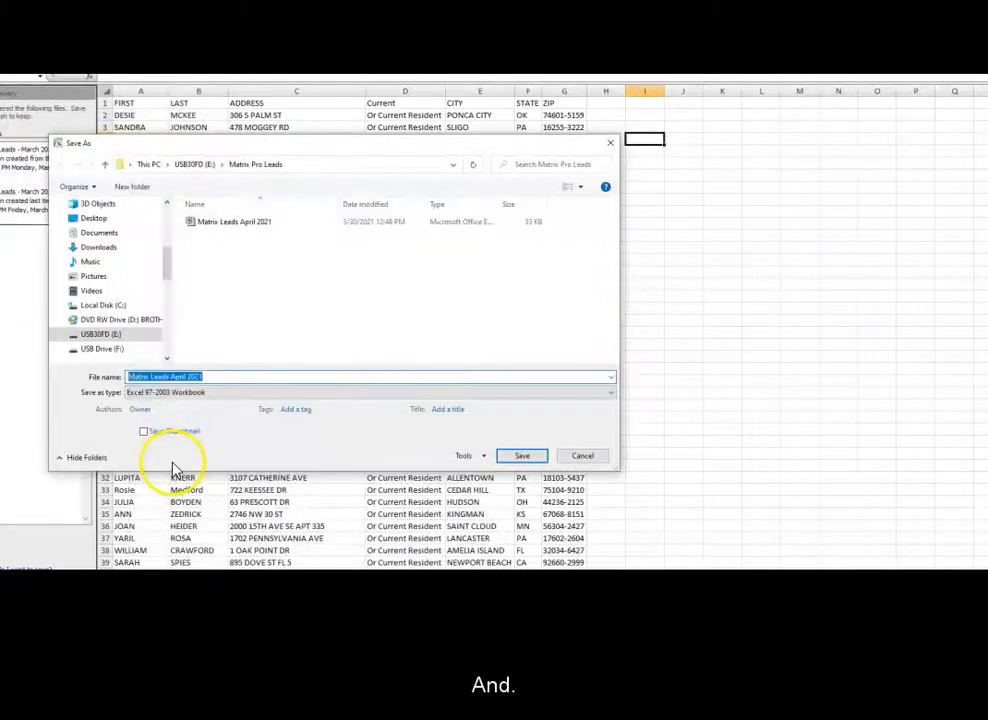
pyautogui.click(212, 378)
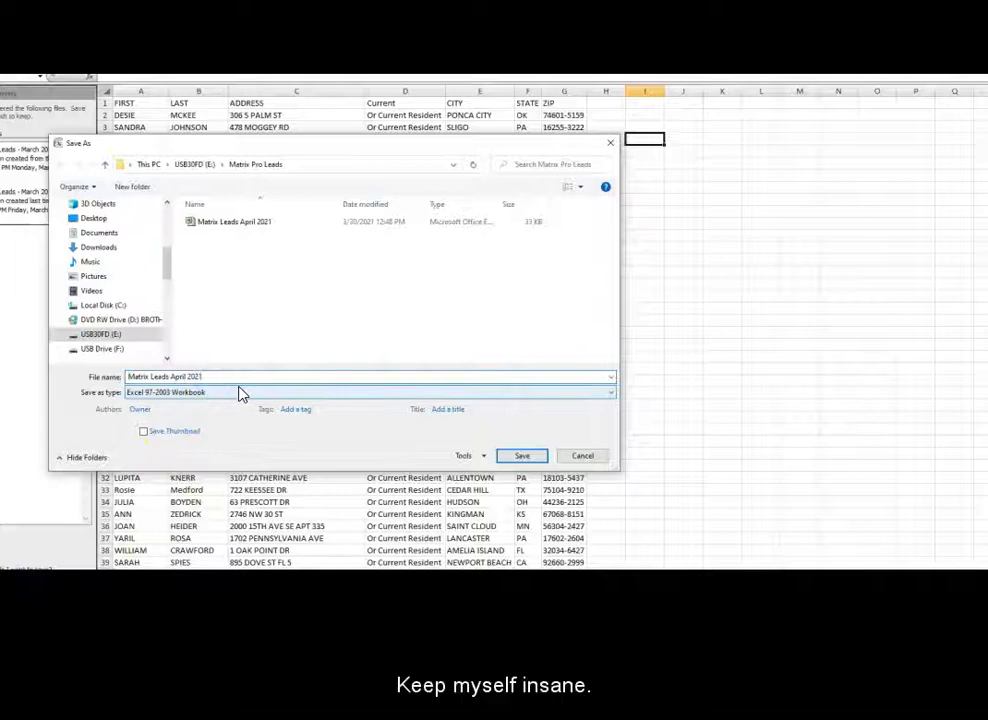
pyautogui.write('_update')
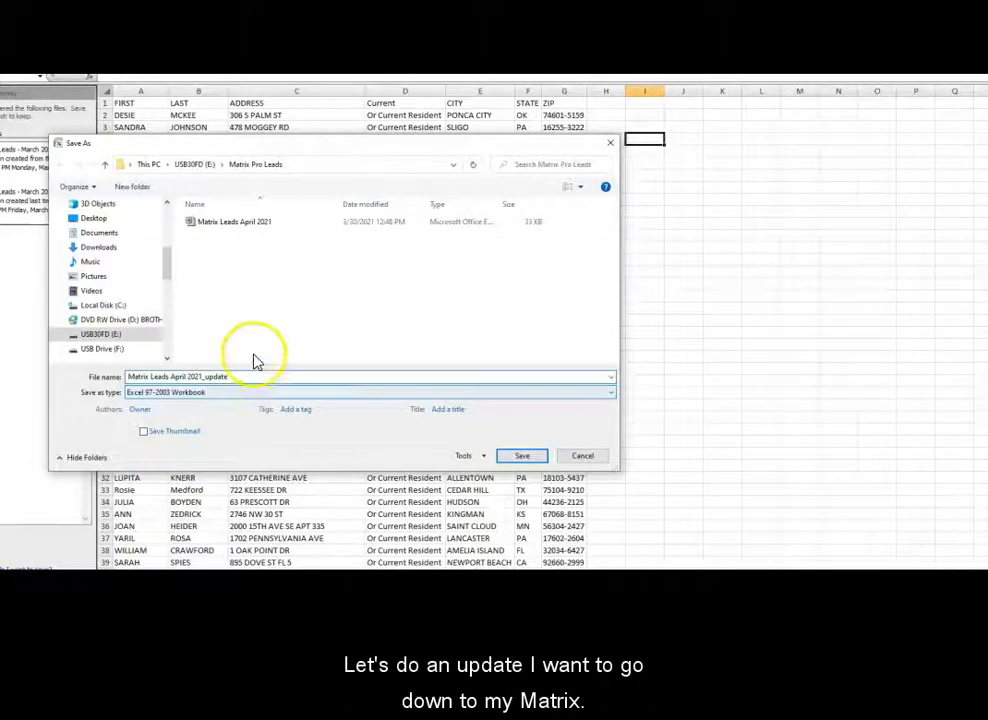
pyautogui.moveTo(167, 272); pyautogui.dragTo(166, 318)
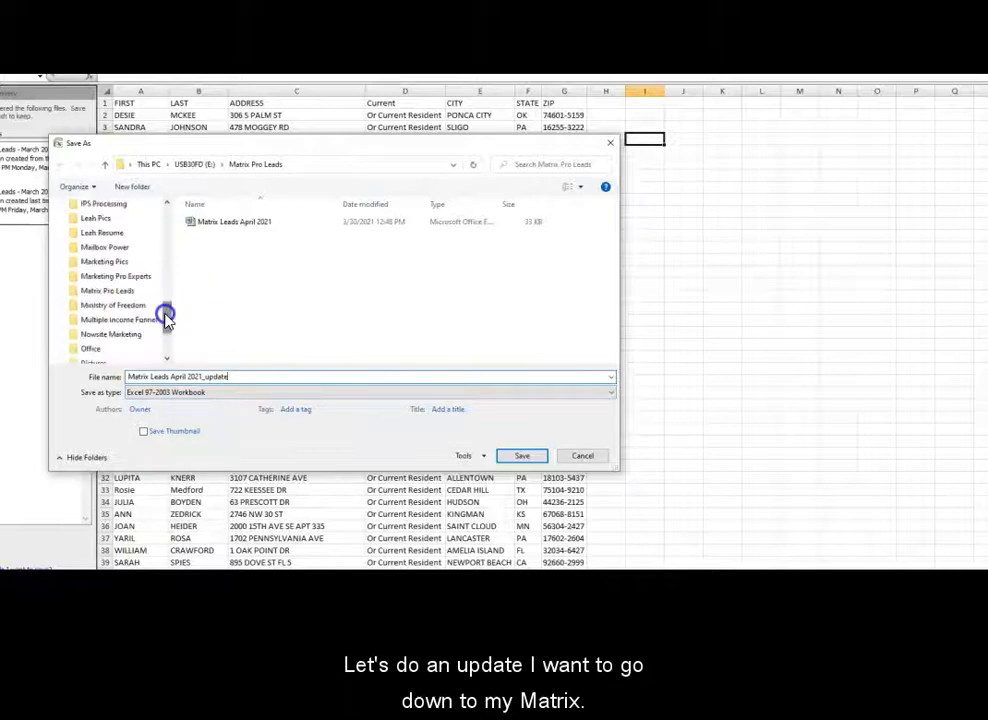
pyautogui.click(126, 291)
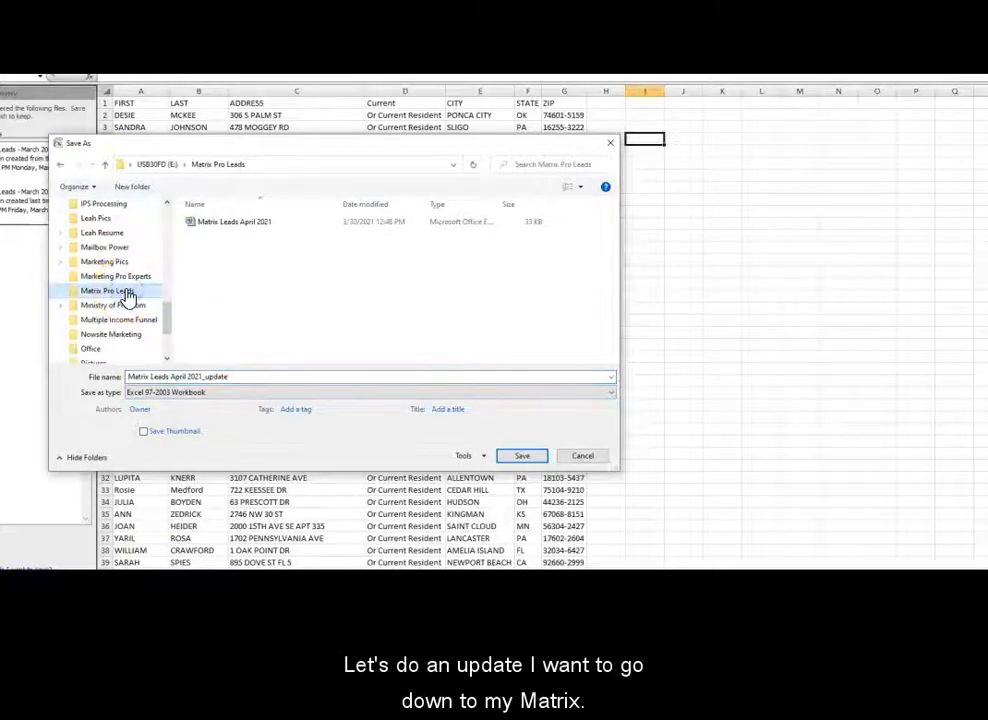
pyautogui.click(516, 455)
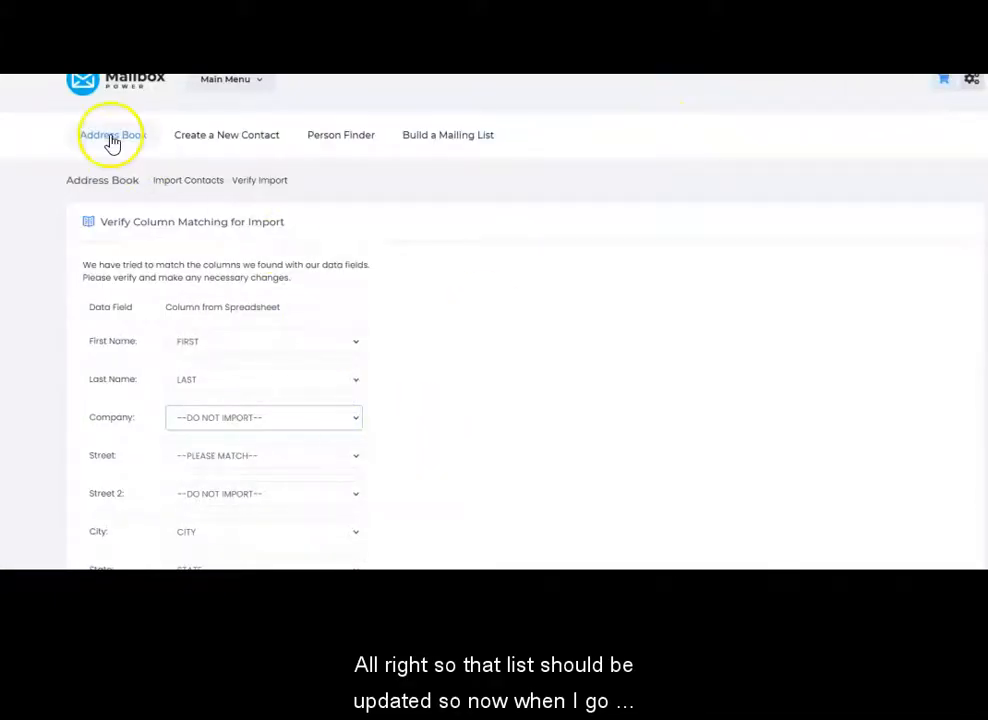
# Start a new contact import in the Mailbox Power address book and upload Matrix Leads April 2021_update to the April 2021 group
pyautogui.click(112, 137)
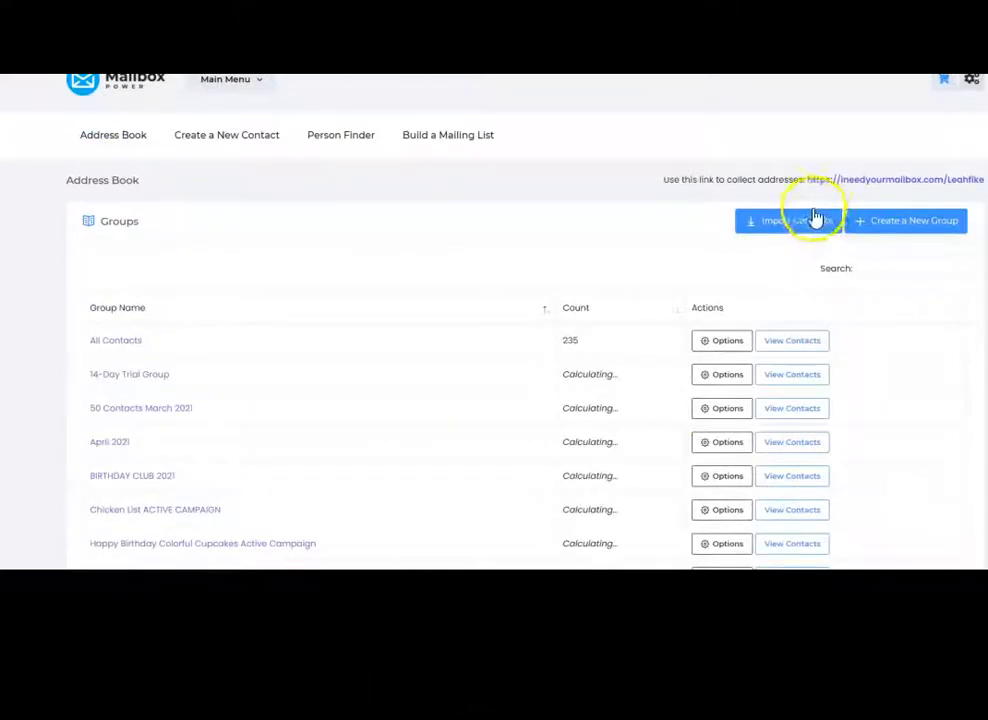
pyautogui.click(812, 219)
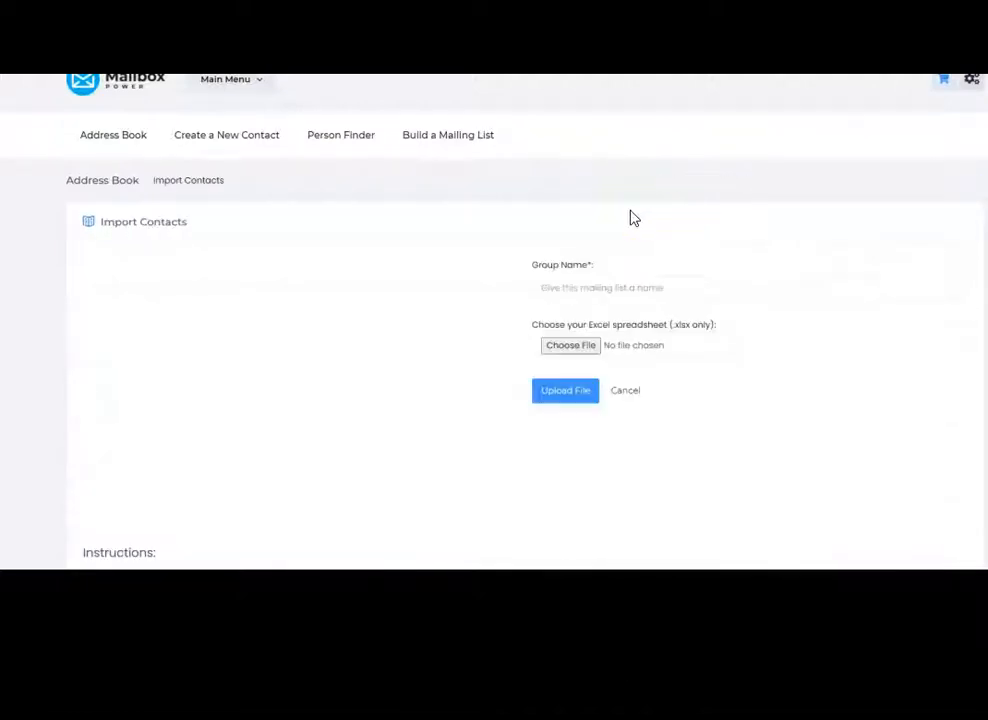
pyautogui.click(570, 346)
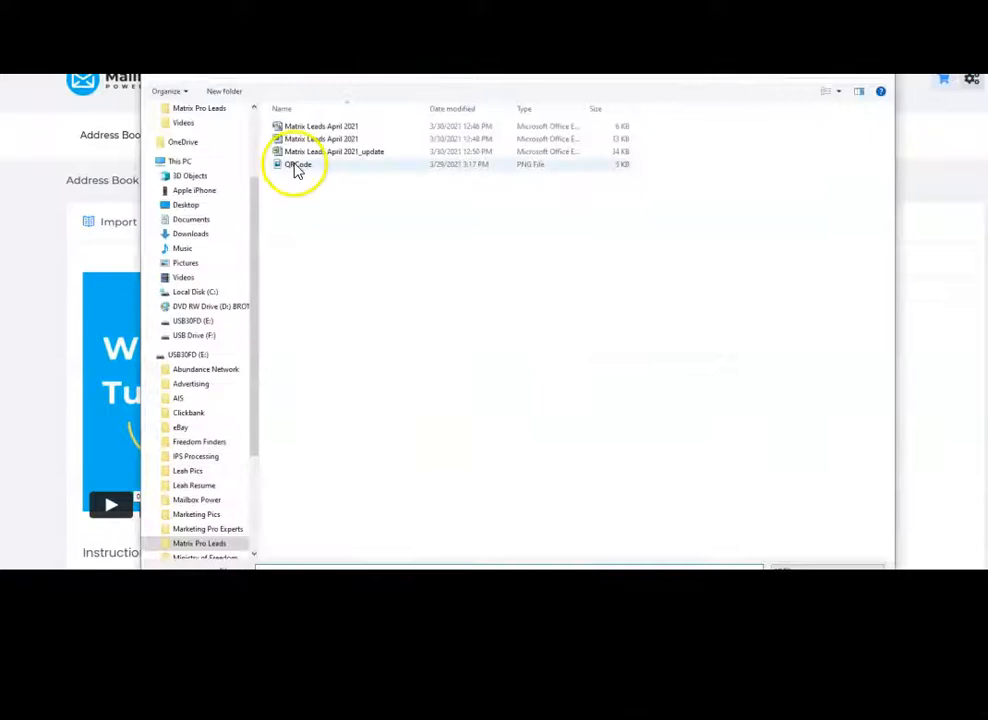
pyautogui.doubleClick(345, 152)
pyautogui.click(566, 392)
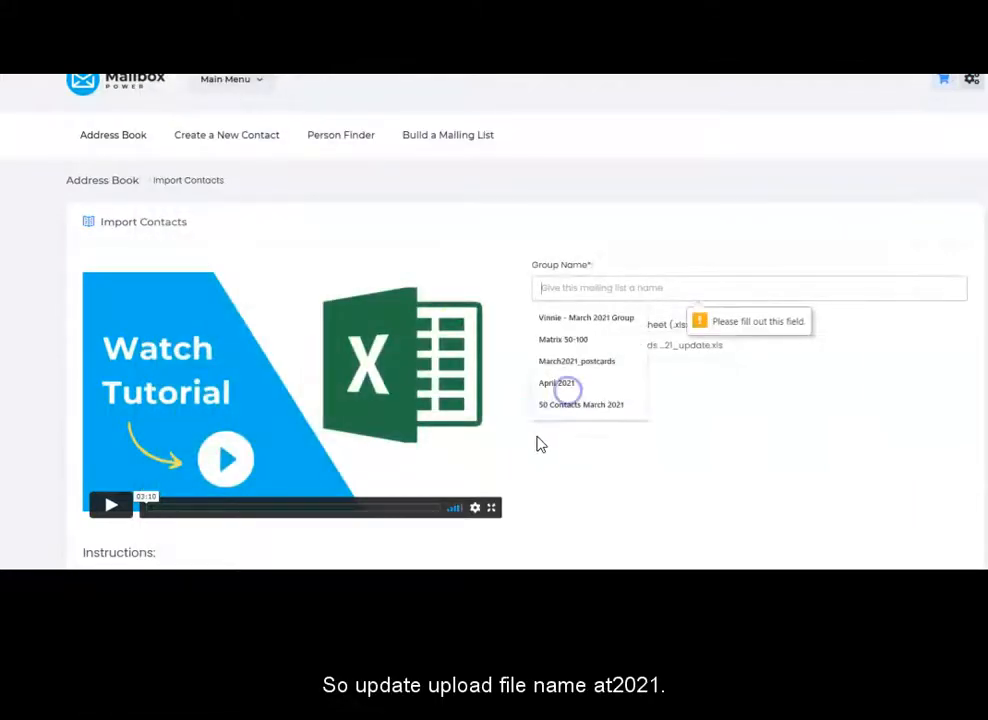
pyautogui.click(569, 389)
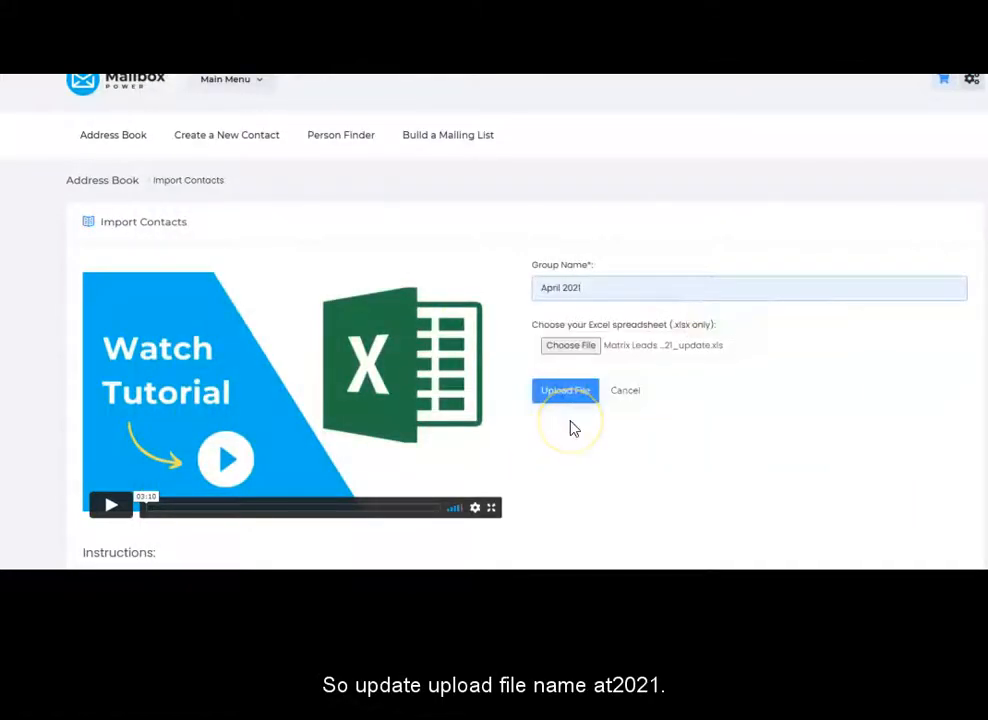
pyautogui.click(566, 394)
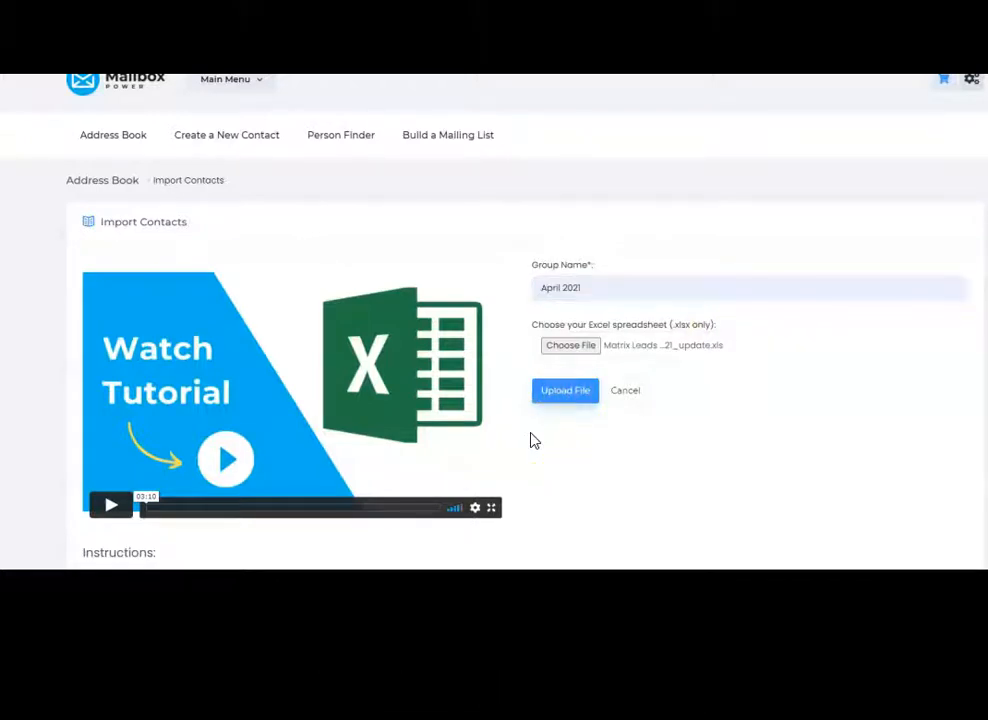
pyautogui.click(538, 411)
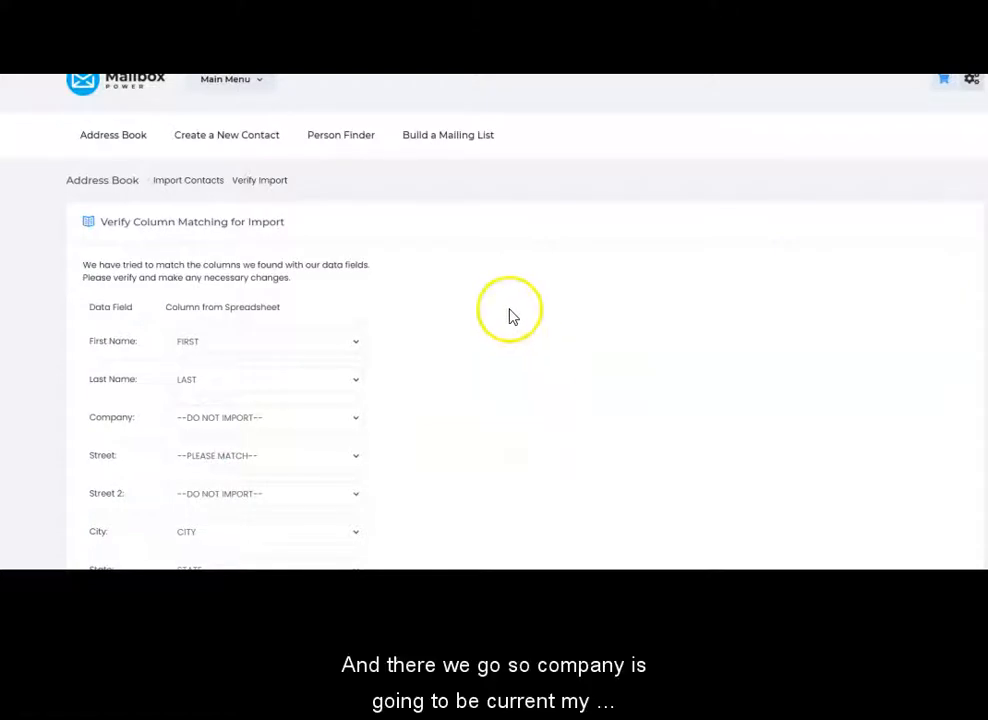
# Match the Company field to the CURRENT column and the Street field to the ADDRESS column
pyautogui.scroll(-3, 509, 315)
pyautogui.click(276, 243)
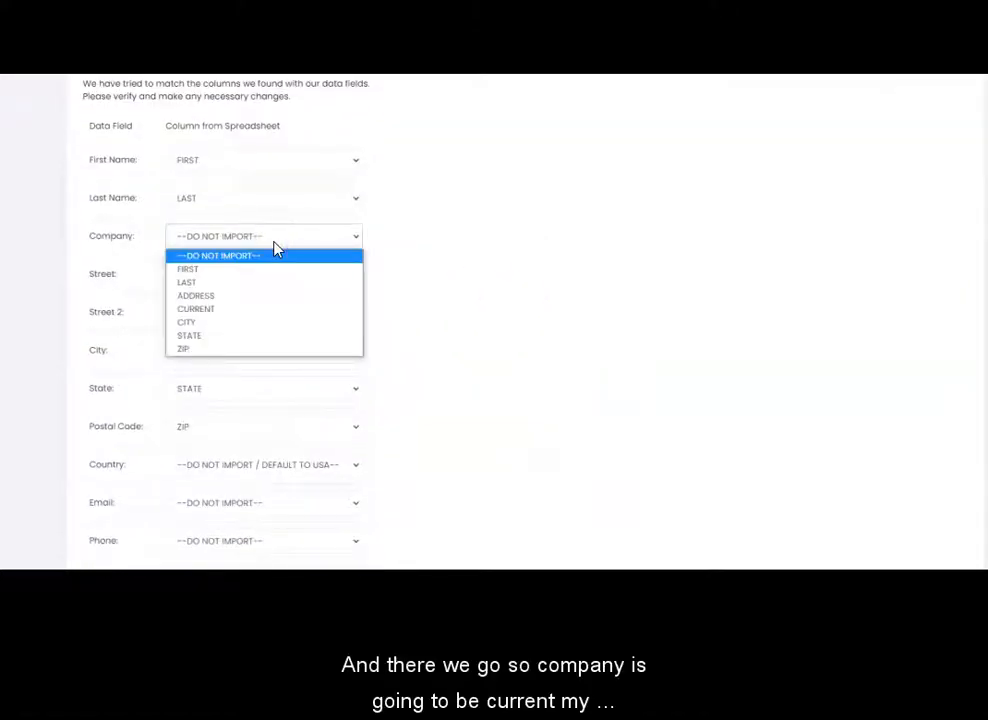
pyautogui.click(276, 309)
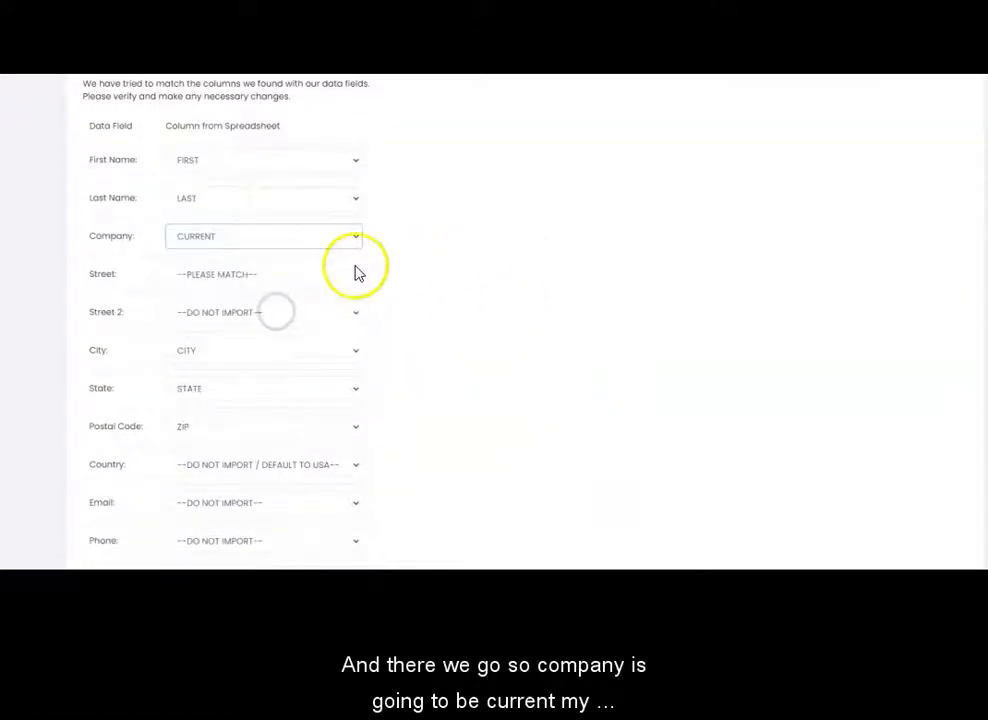
pyautogui.click(280, 280)
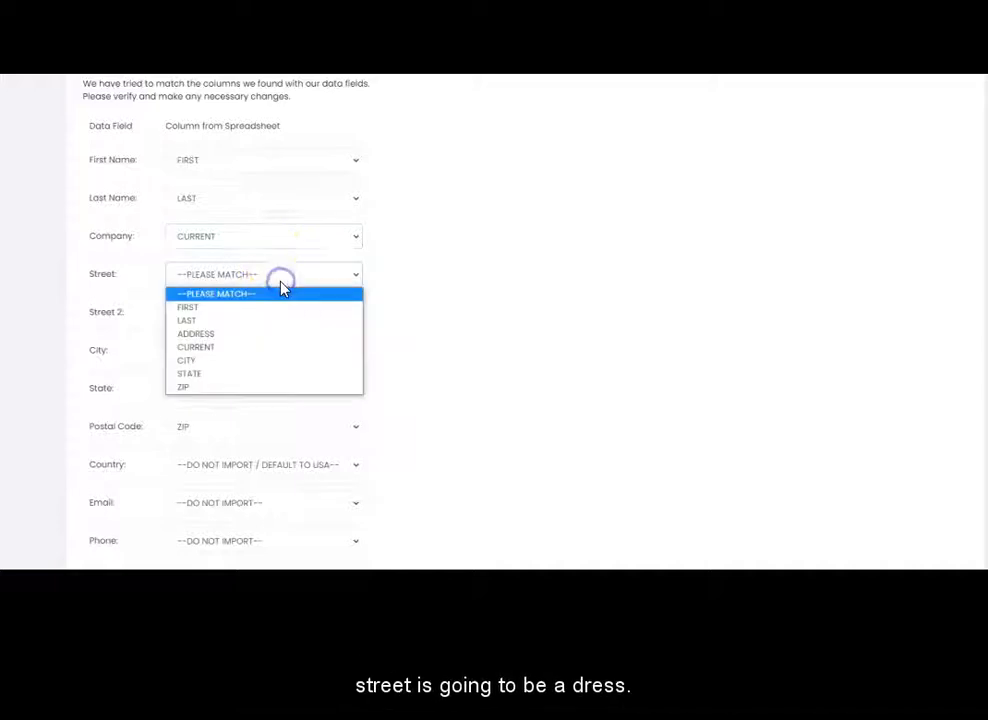
pyautogui.click(272, 335)
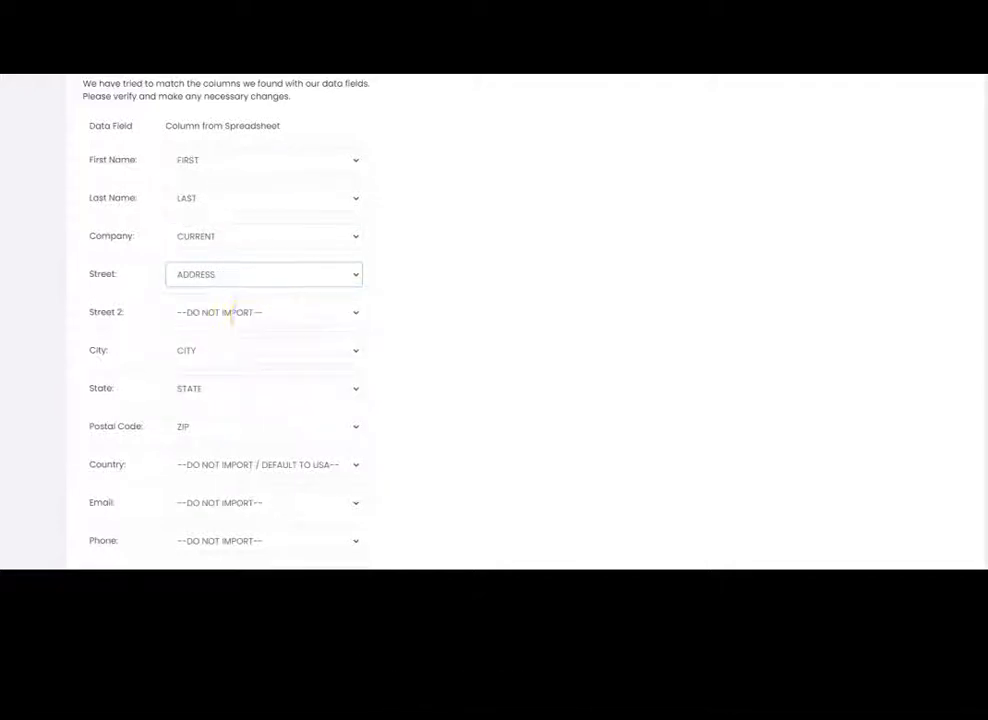
# Check the Excel address column for apartment or trailer numbers, and return to the Mailbox Power column matching
pyautogui.click(452, 560)
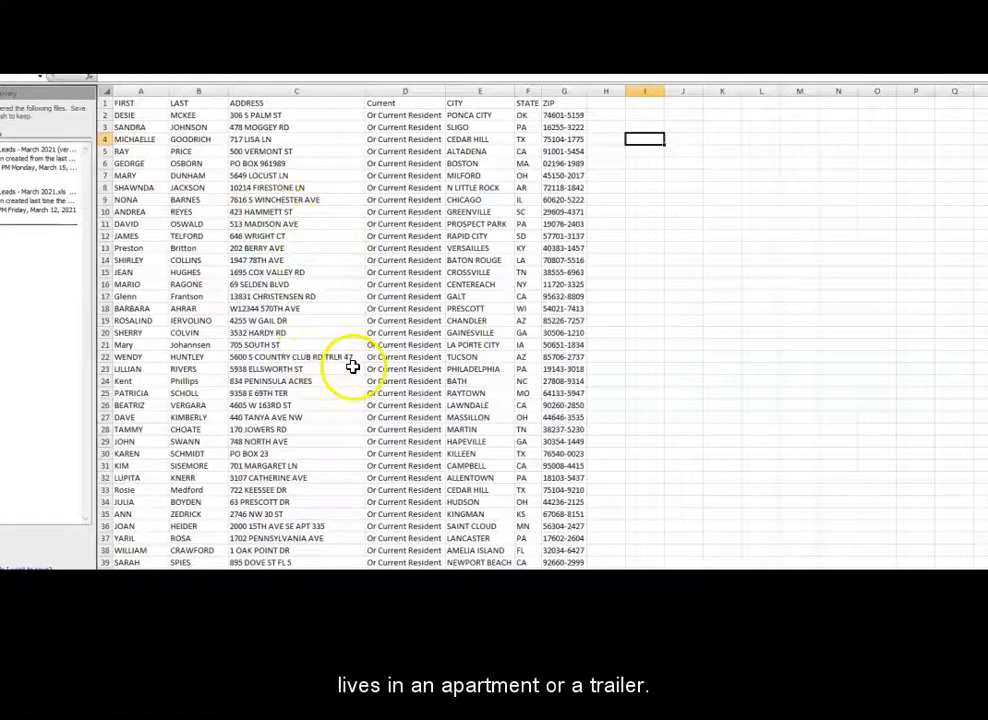
pyautogui.scroll(-1, 354, 378)
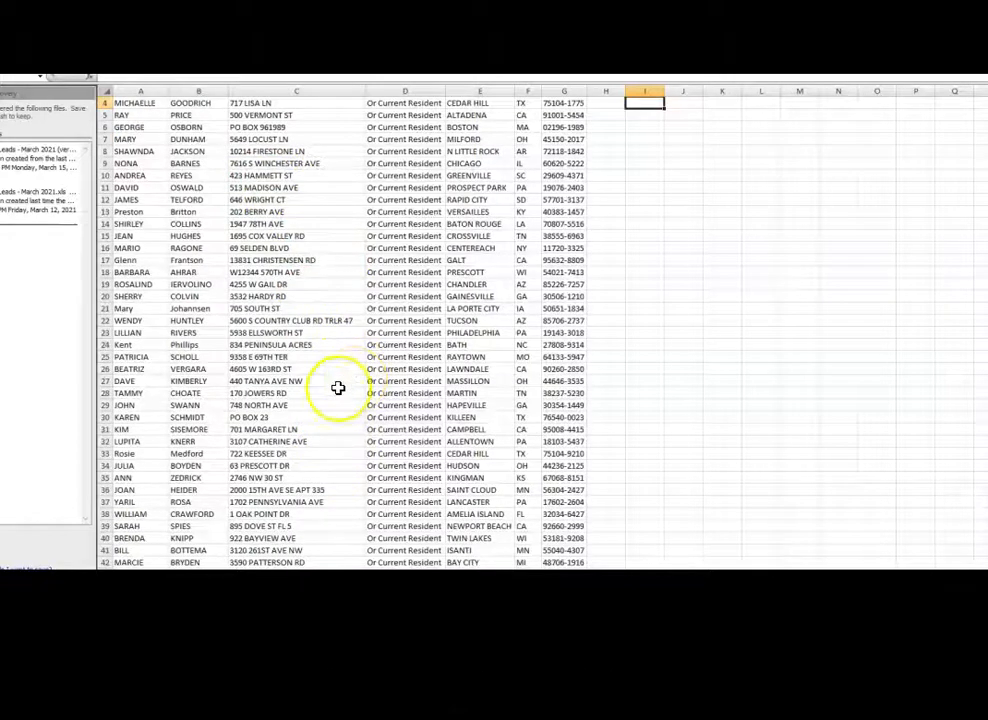
pyautogui.scroll(1, 310, 400)
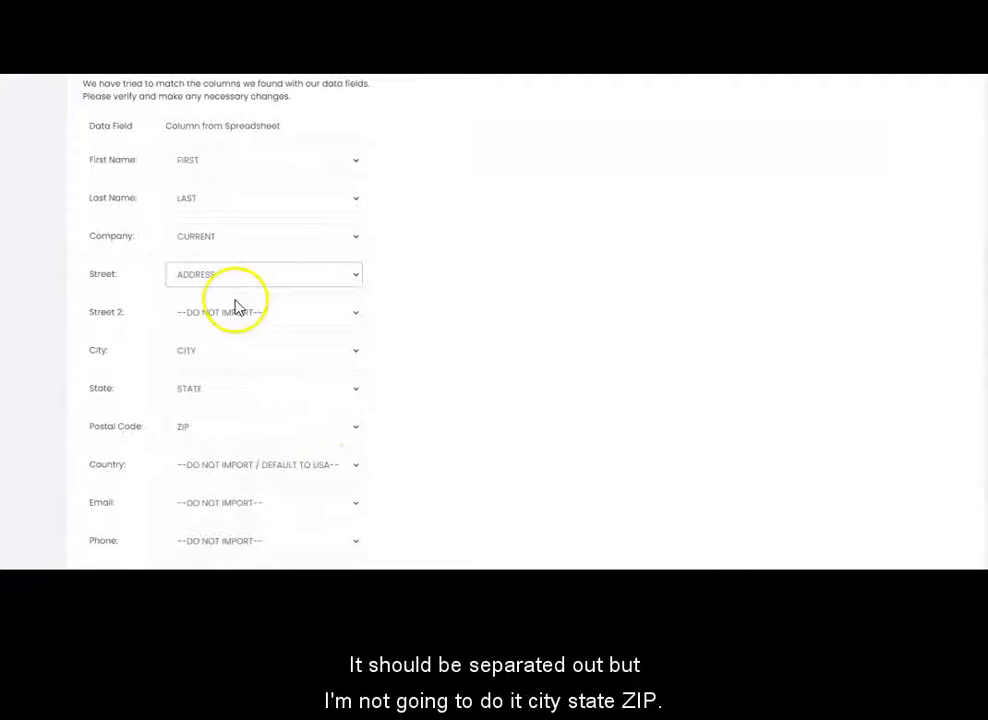
pyautogui.scroll(-1, 502, 300)
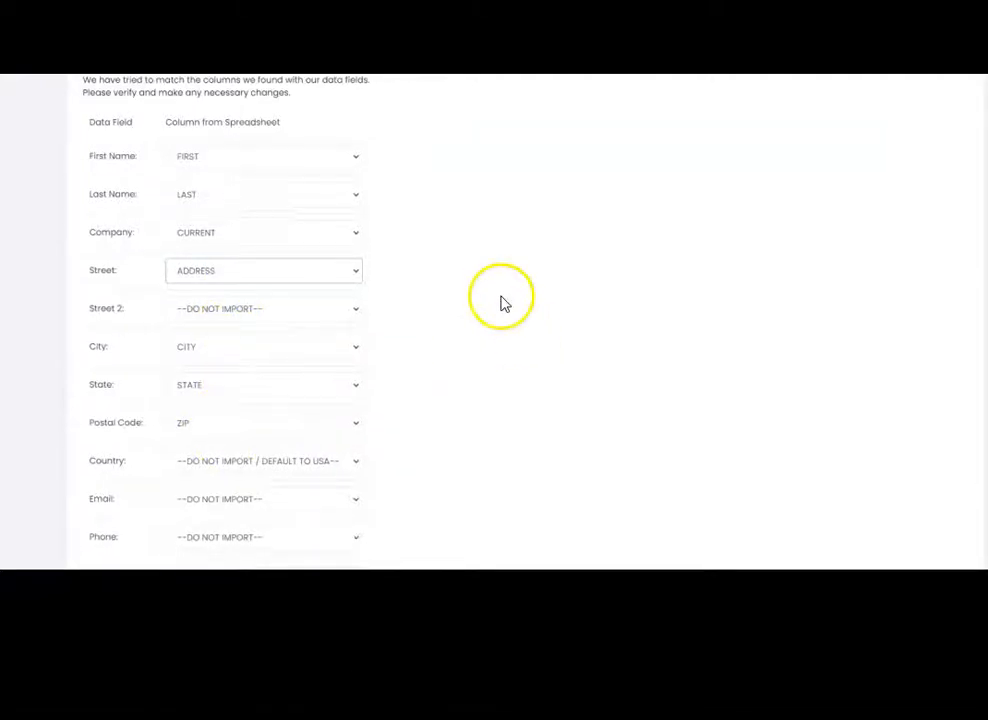
# Start the contact import, leaving the country, email, phone and merge fields out of the column matching
pyautogui.scroll(-2, 504, 303)
pyautogui.scroll(-5, 502, 302)
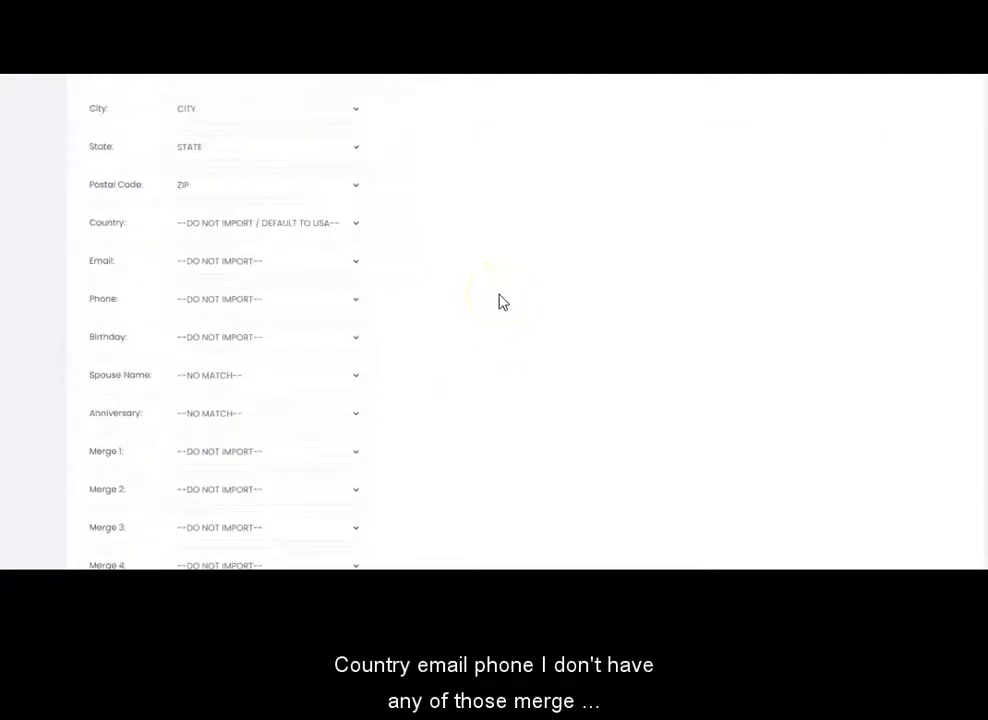
pyautogui.scroll(-2, 502, 302)
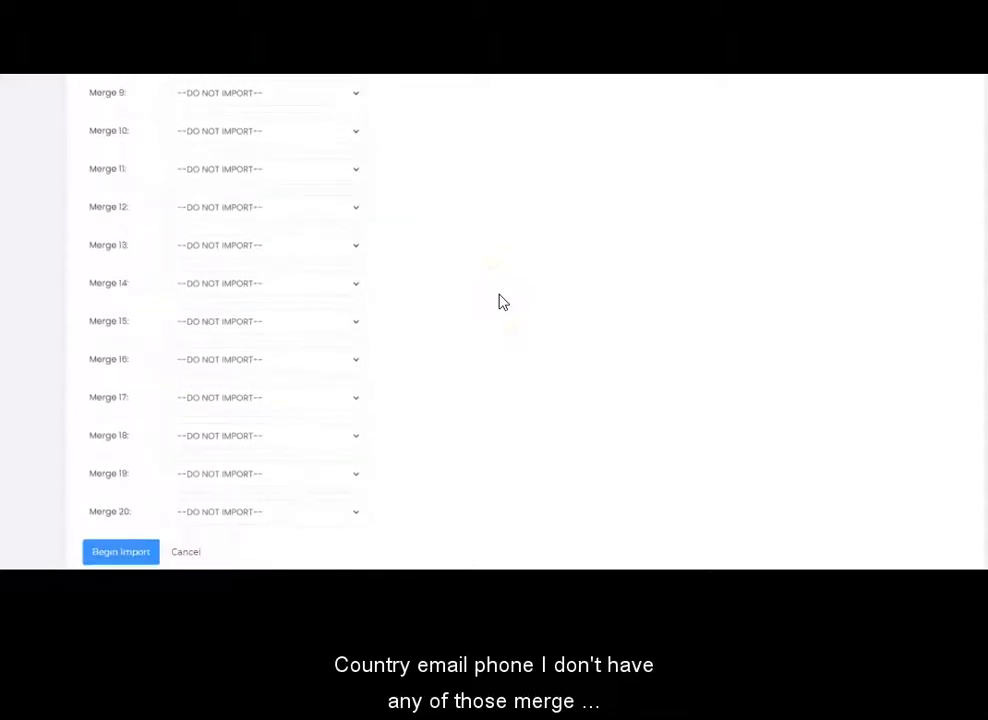
pyautogui.click(112, 556)
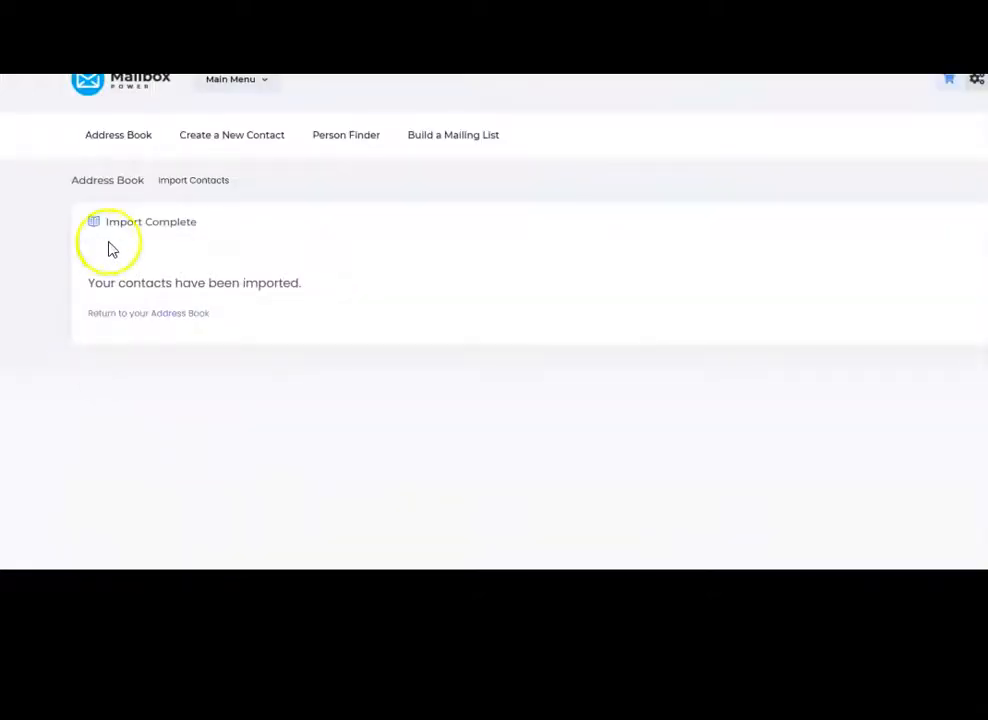
# Return to the address book and open the April 2021 group to review its imported contacts
pyautogui.click(190, 314)
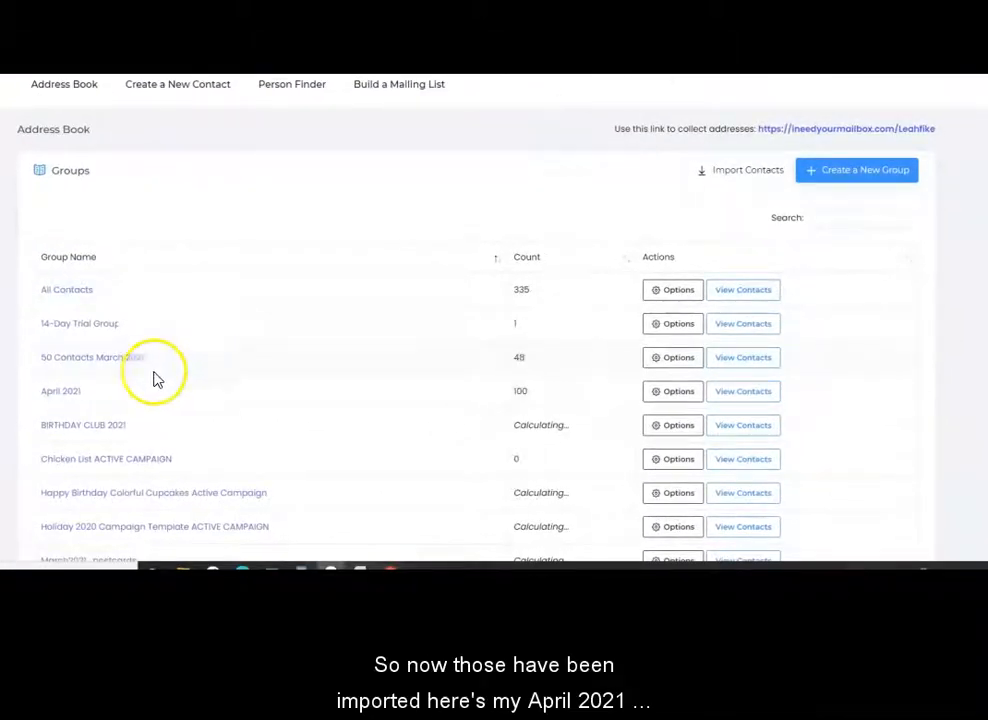
pyautogui.click(68, 391)
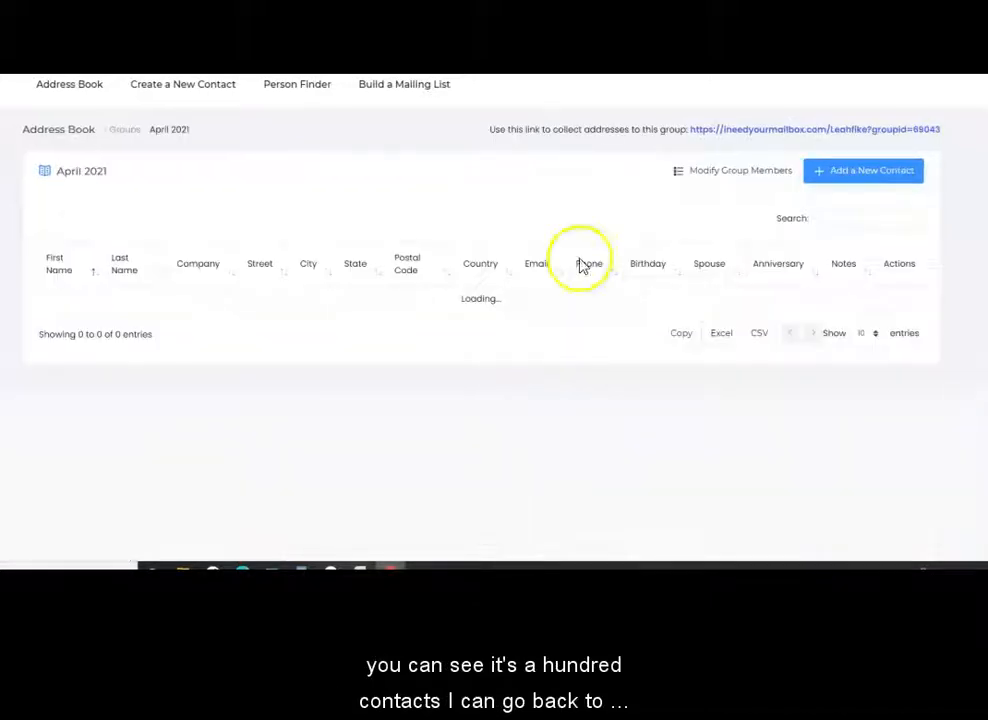
pyautogui.scroll(-5, 353, 261)
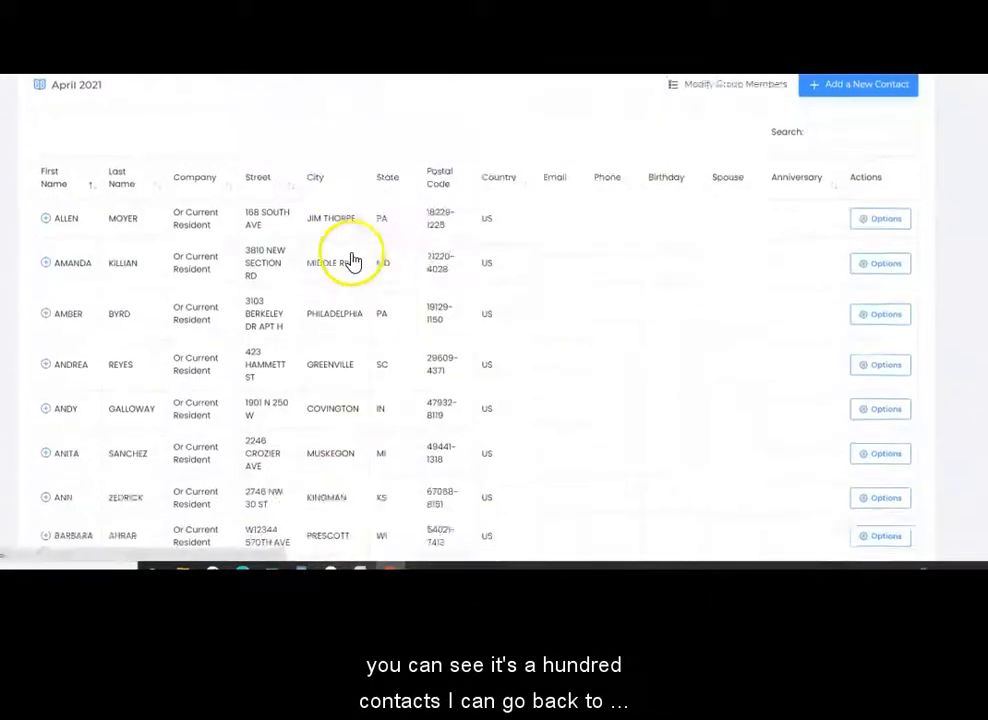
pyautogui.scroll(3, 340, 268)
pyautogui.scroll(2, 335, 273)
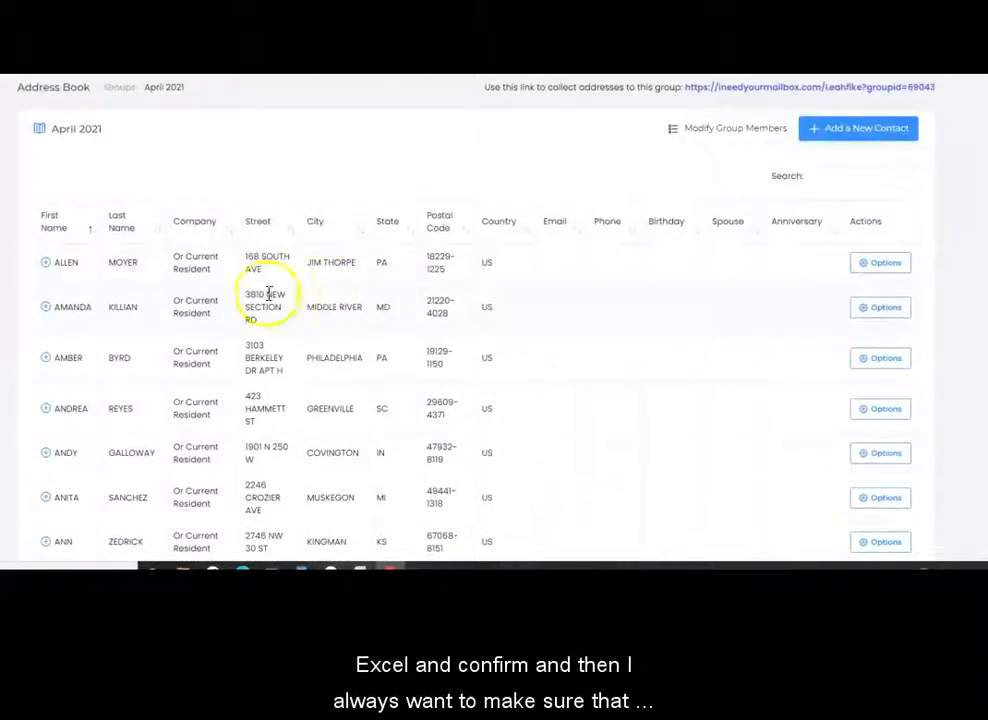
# Check the first contact's city and look over the remaining addresses in the April 2021 group
pyautogui.click(877, 266)
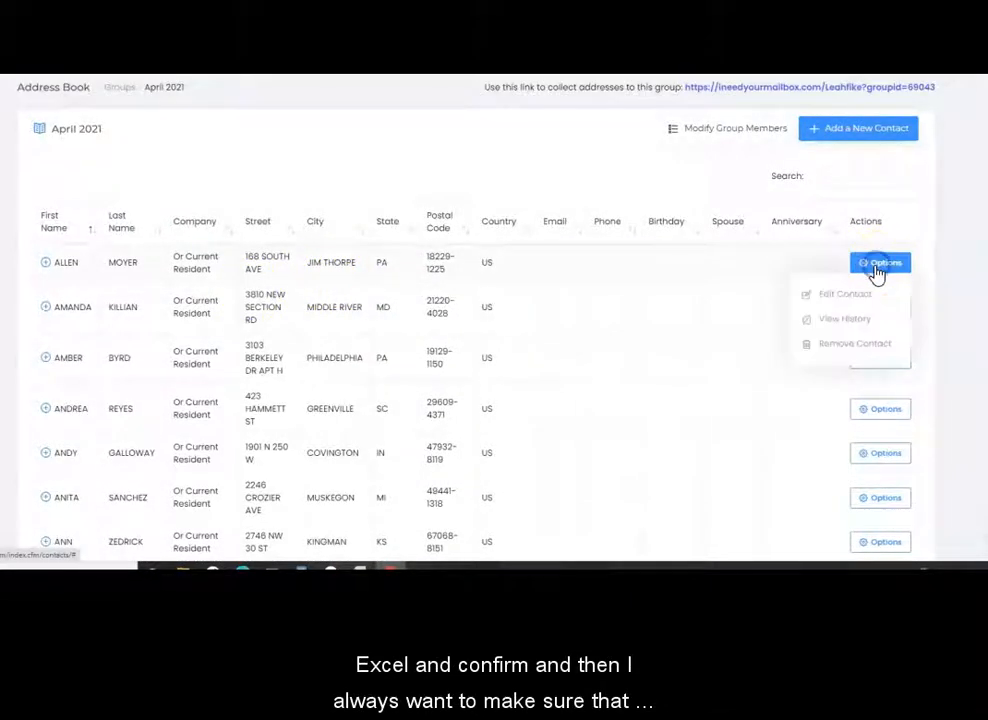
pyautogui.click(840, 333)
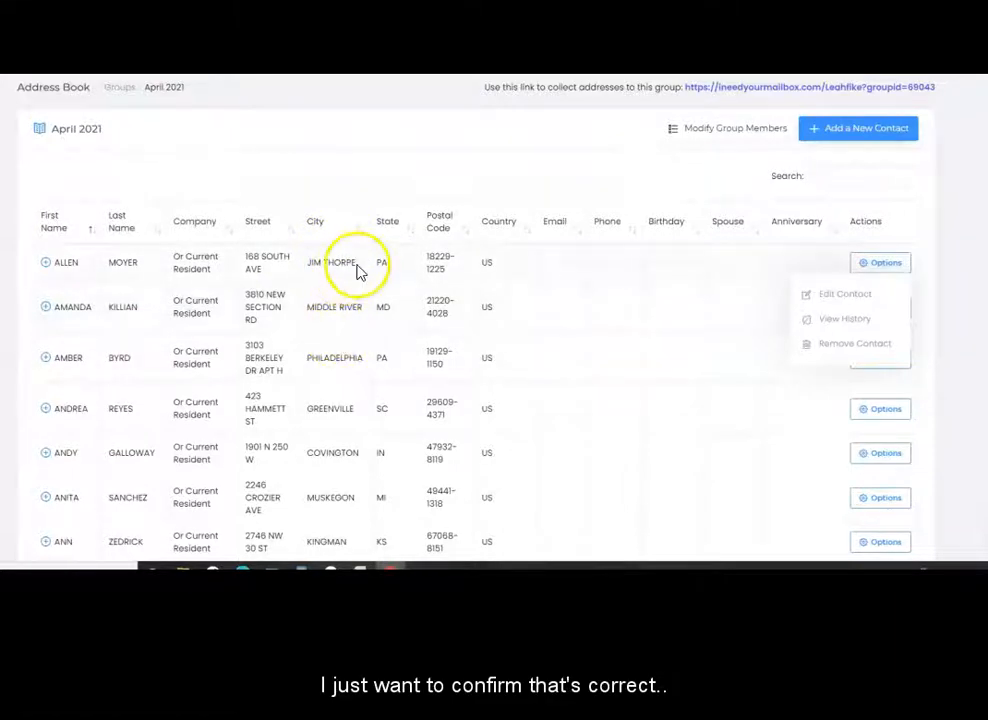
pyautogui.moveTo(358, 264); pyautogui.dragTo(309, 265)
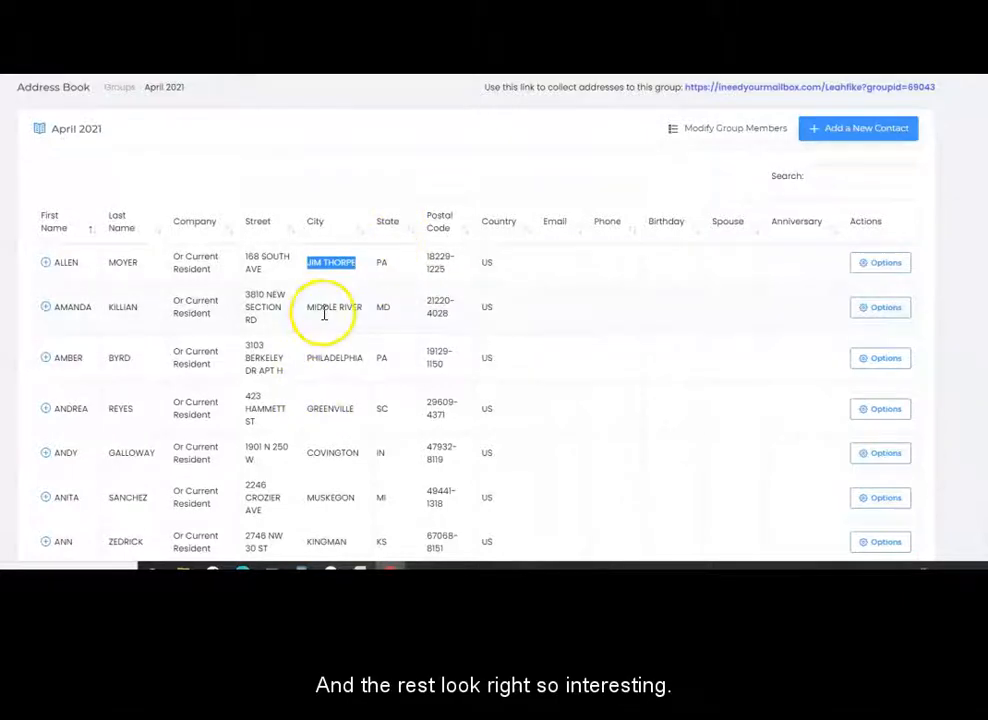
pyautogui.click(346, 282)
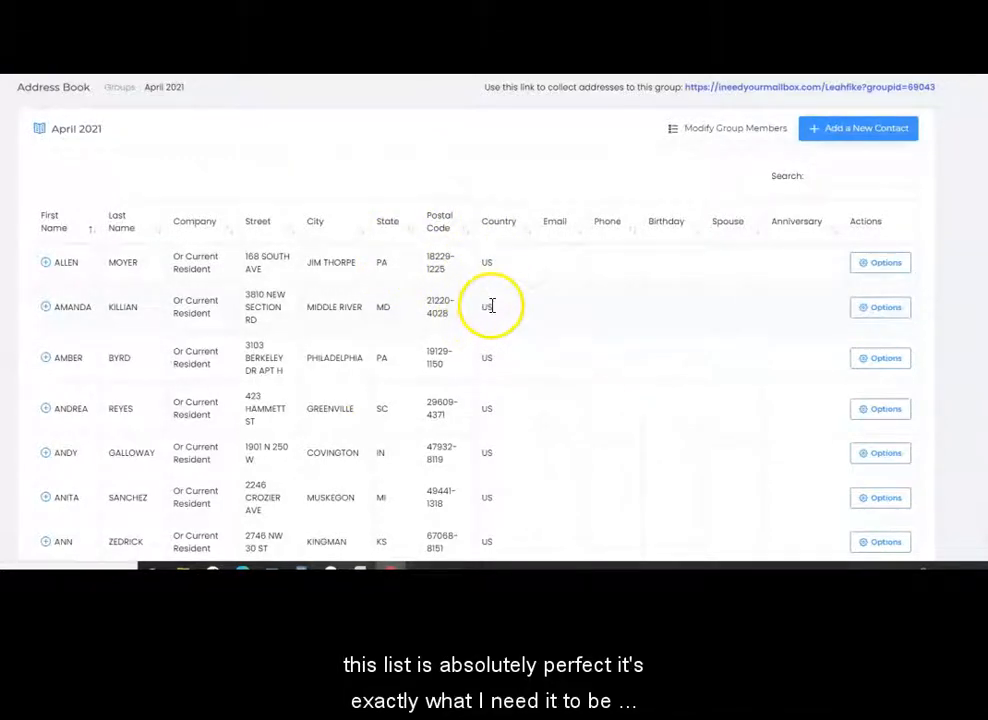
pyautogui.scroll(-1, 440, 366)
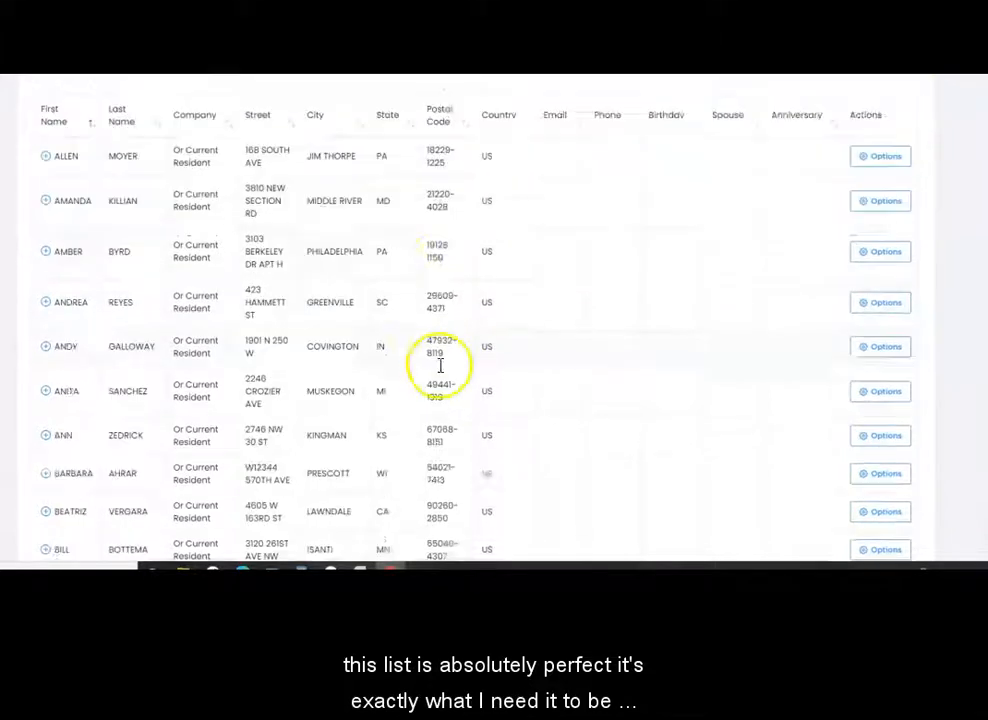
pyautogui.scroll(-1, 446, 365)
pyautogui.scroll(3, 569, 397)
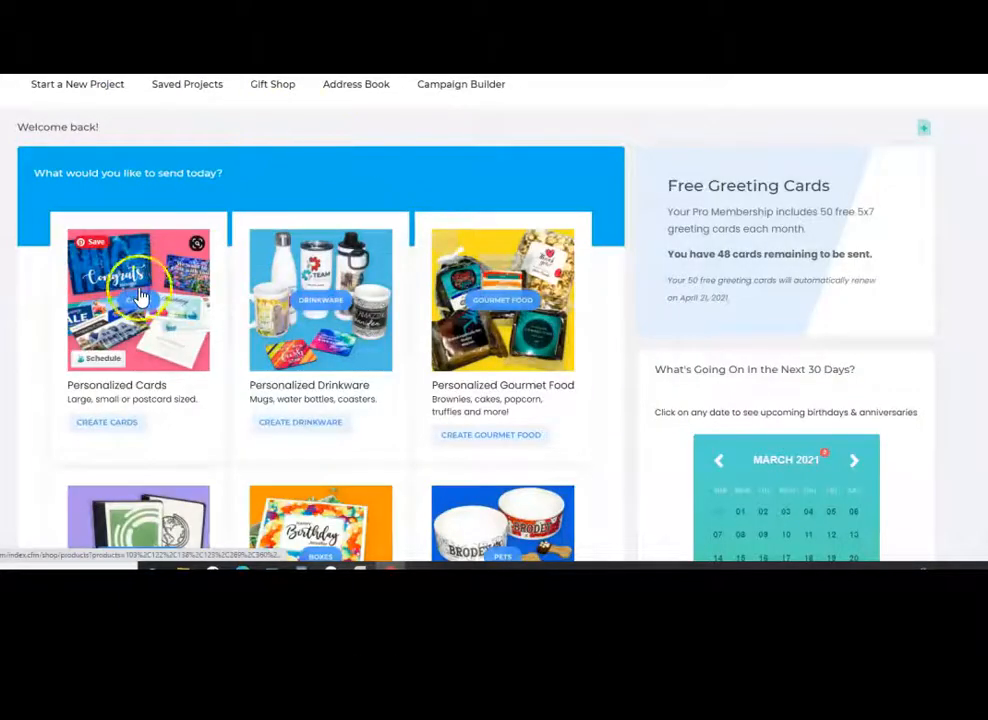
# Find the 4x6 Postcard among the personalized cards, check its Pro member price, and open its templates
pyautogui.click(140, 296)
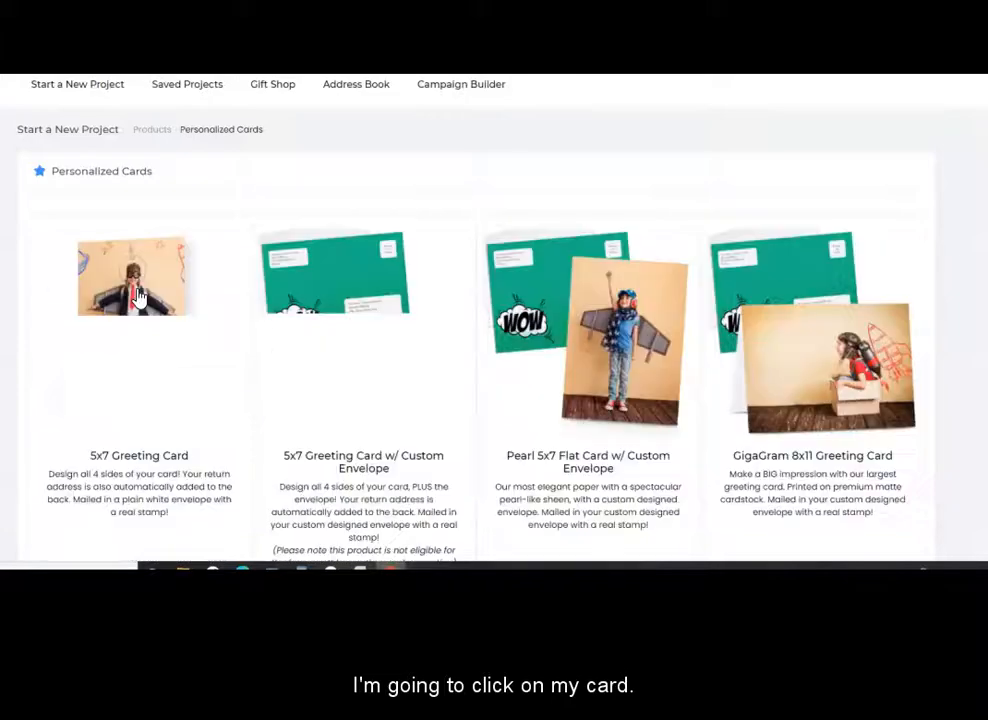
pyautogui.click(168, 307)
pyautogui.scroll(-1, 298, 302)
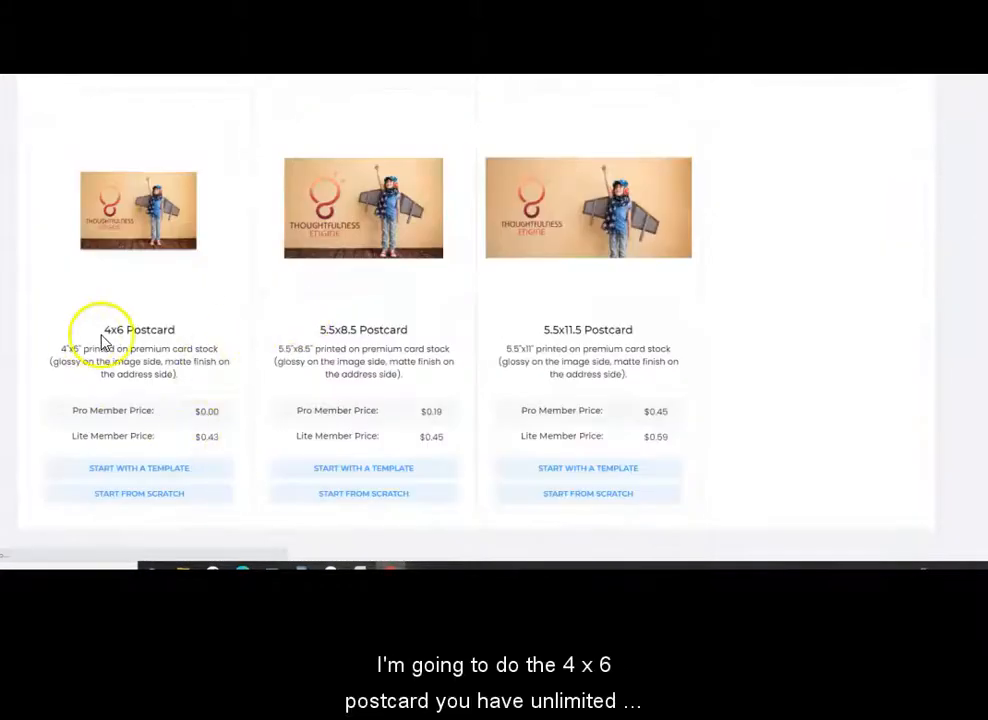
pyautogui.moveTo(103, 330); pyautogui.dragTo(186, 333)
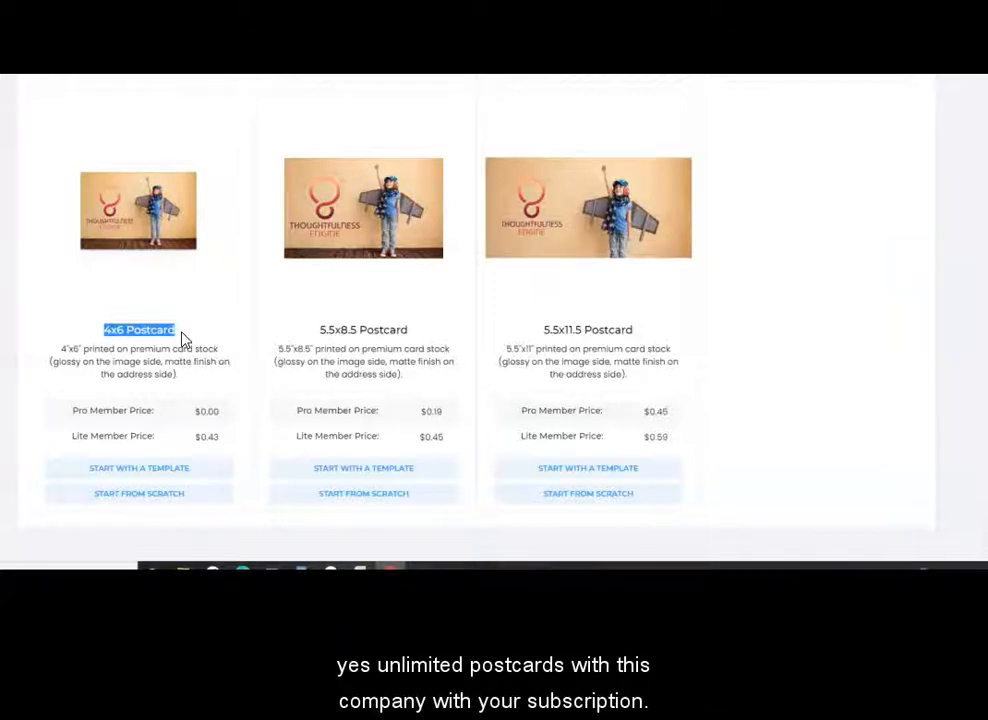
pyautogui.moveTo(222, 414); pyautogui.dragTo(76, 411)
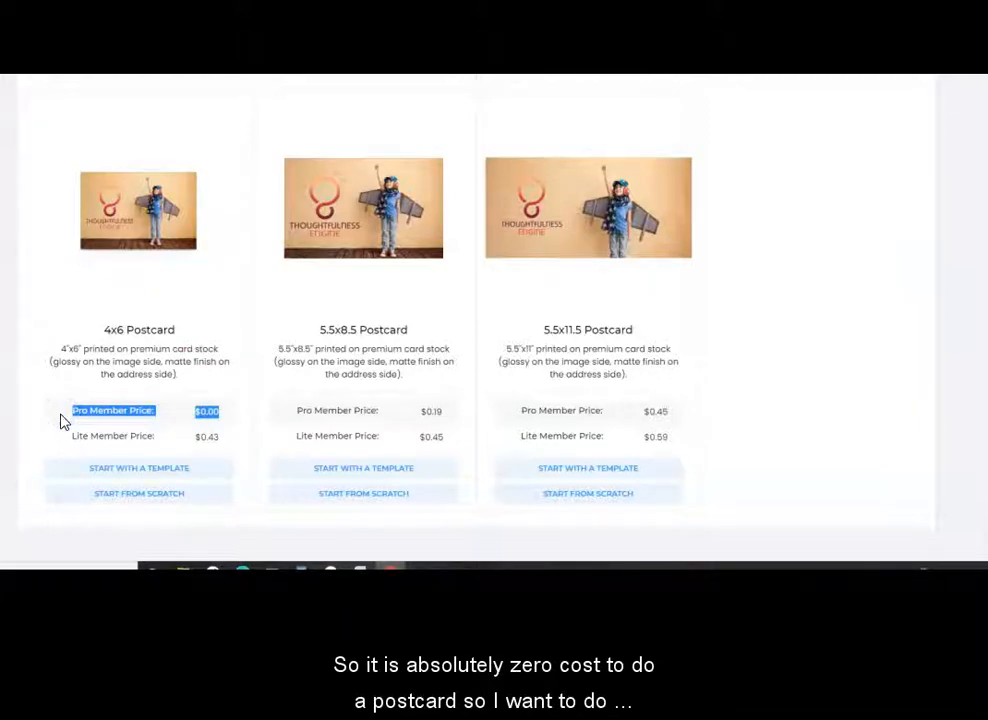
pyautogui.click(132, 476)
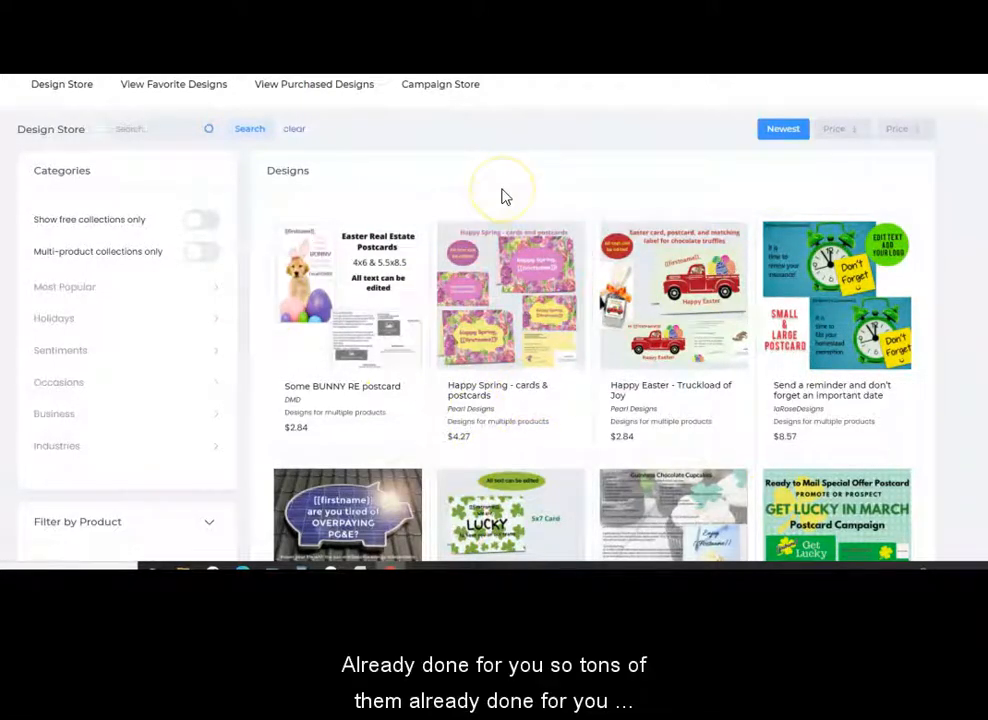
# Browse the ready-made 4x6 postcard designs in the Design Store
pyautogui.scroll(-5, 505, 197)
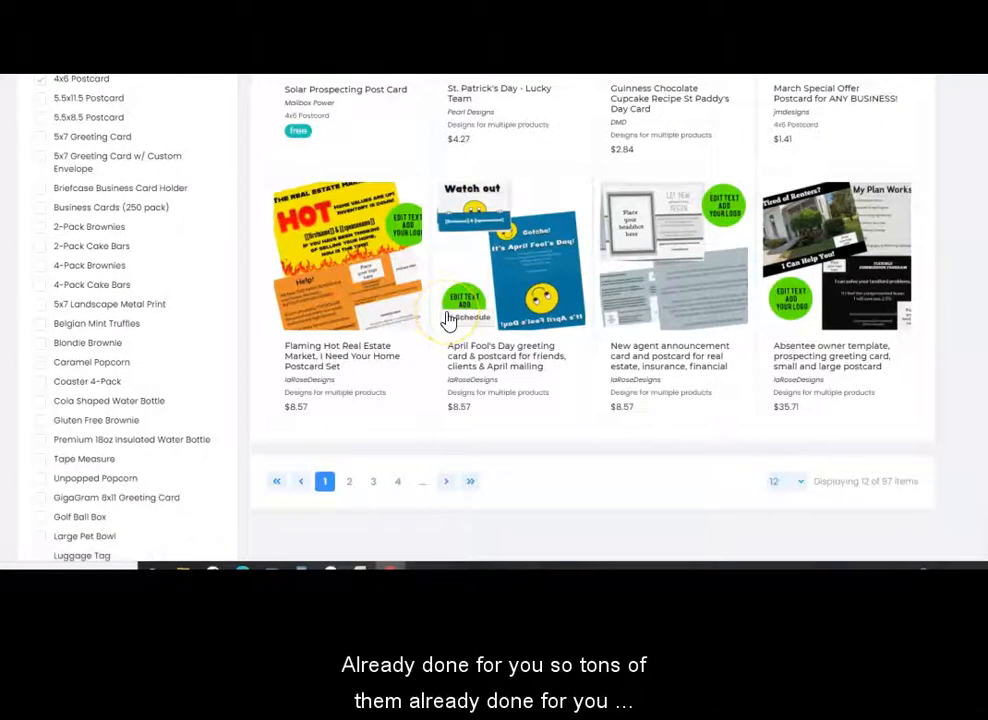
pyautogui.scroll(5, 447, 318)
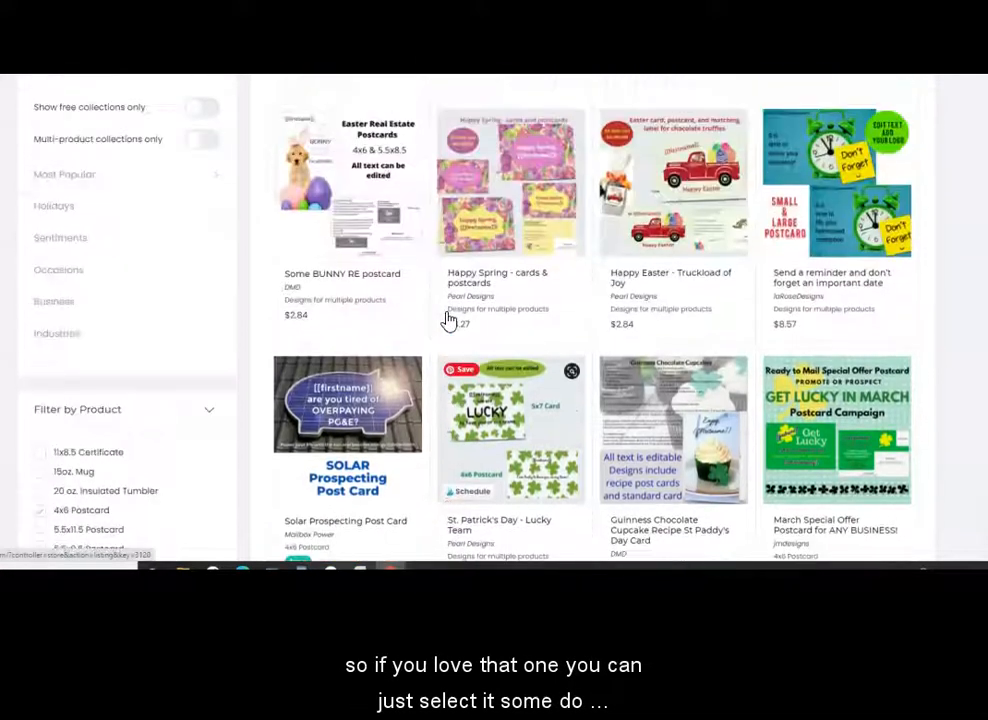
pyautogui.scroll(2, 447, 318)
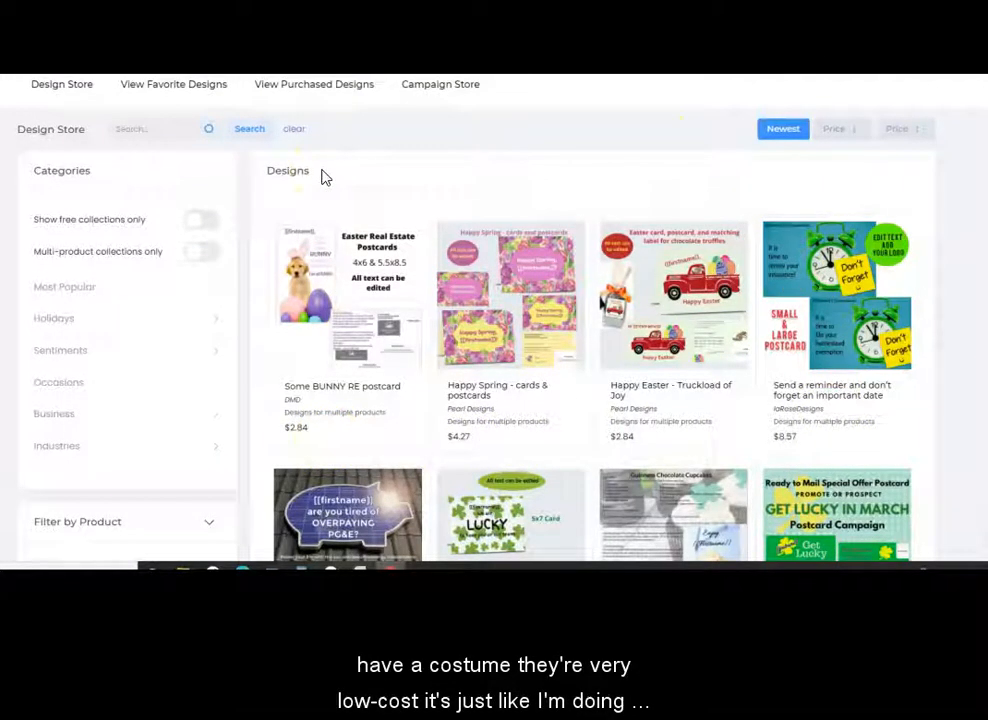
pyautogui.scroll(-3, 536, 282)
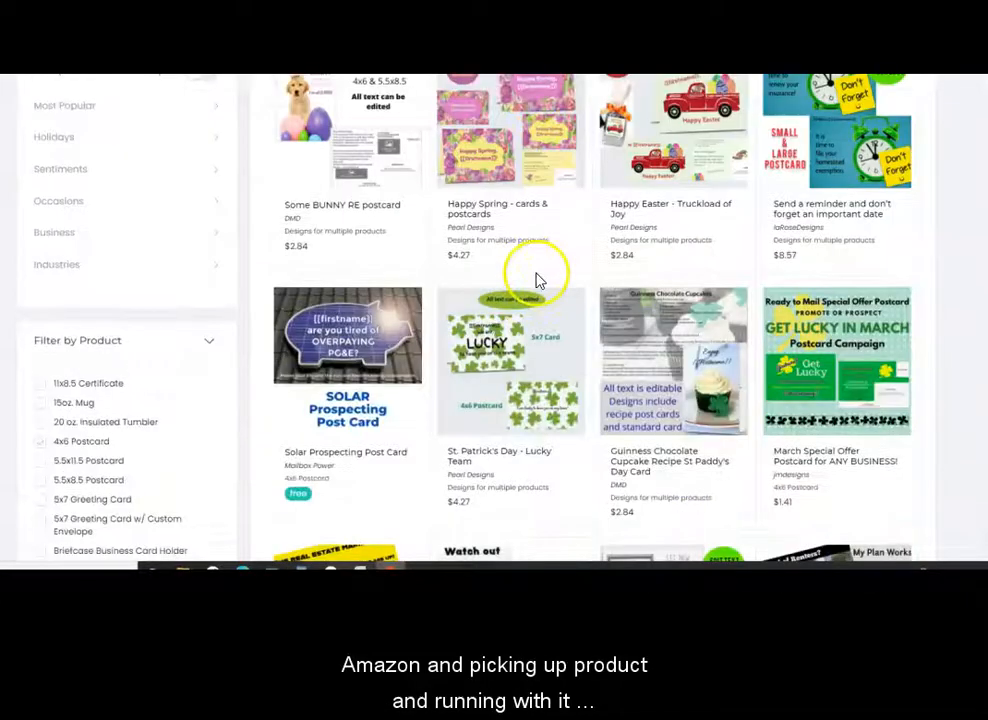
pyautogui.scroll(1, 420, 308)
pyautogui.scroll(2, 421, 309)
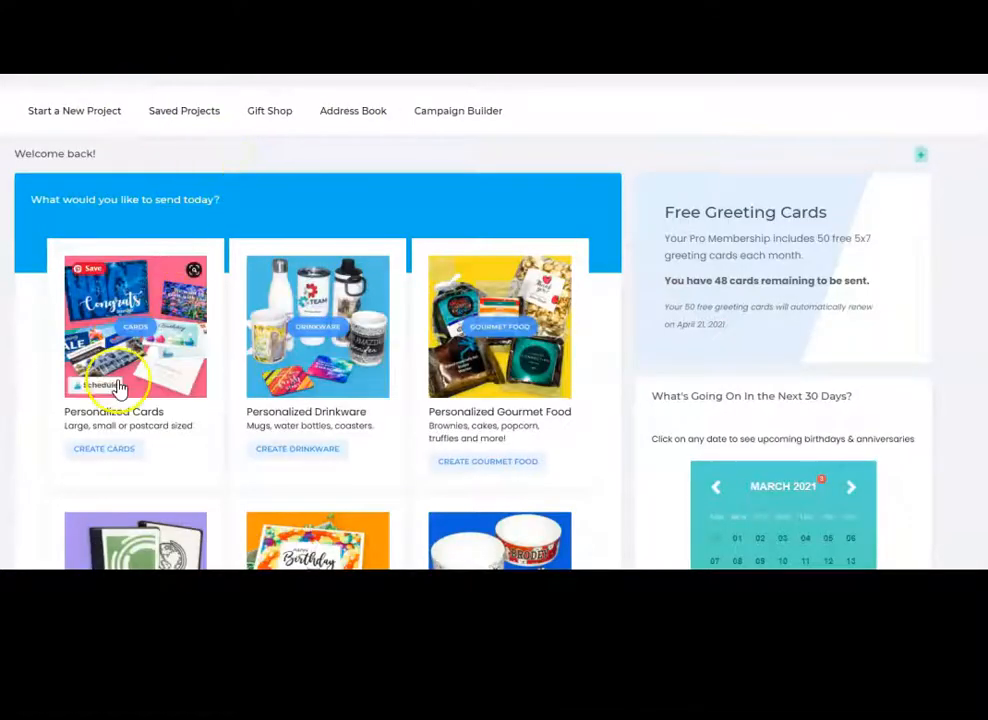
pyautogui.click(119, 384)
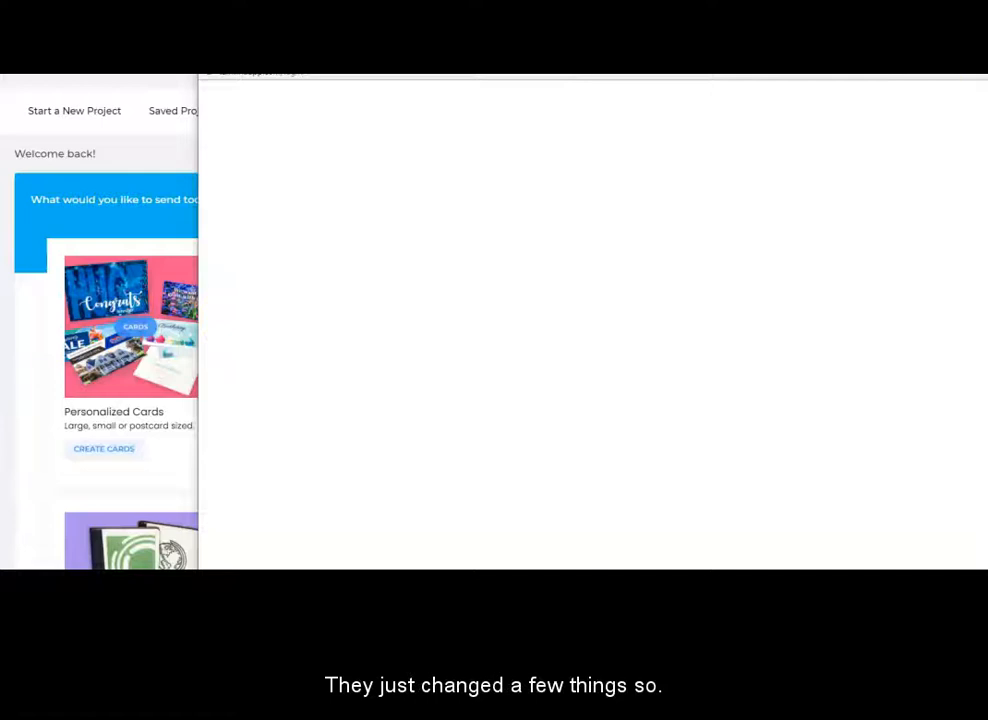
pyautogui.click(152, 311)
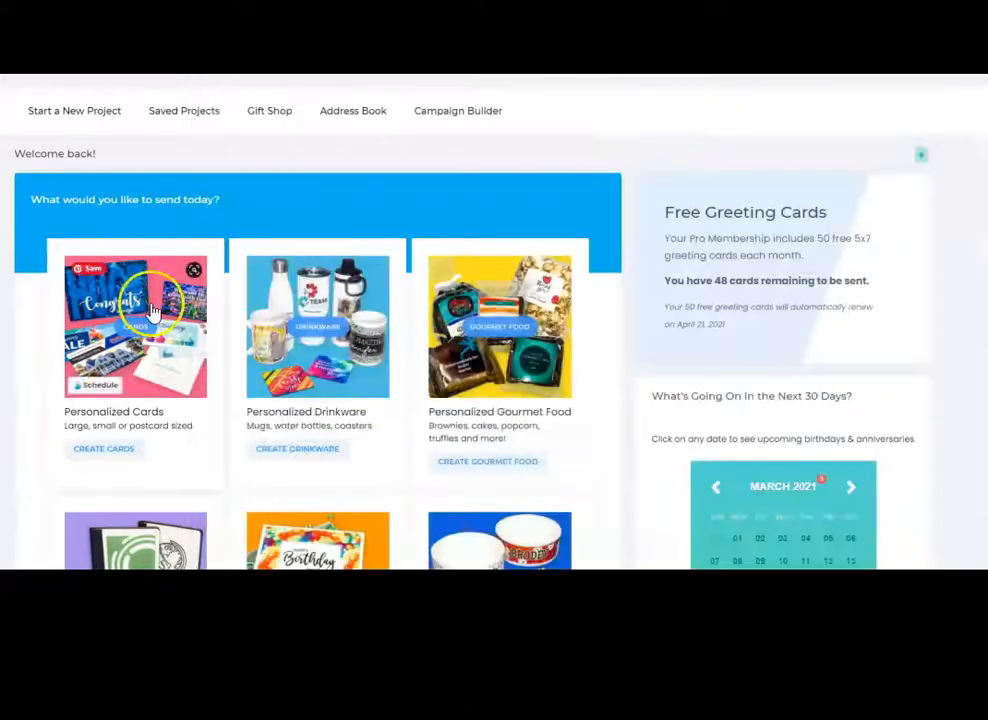
pyautogui.click(105, 450)
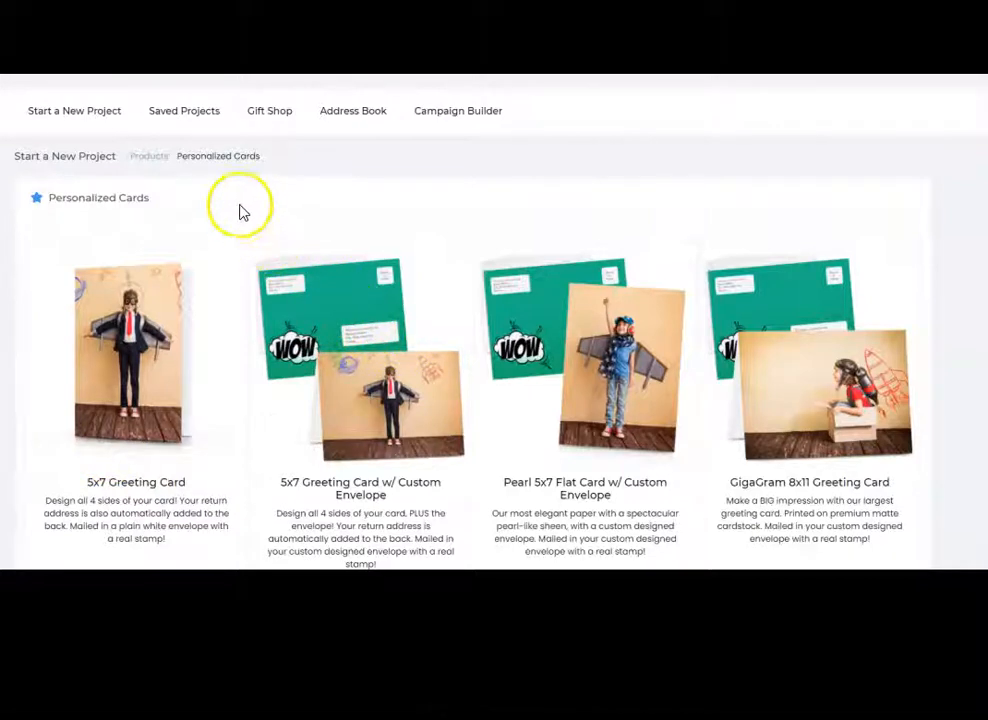
# Find the lazy man marketing 4x6 postcard in the saved projects and add it to the cart
pyautogui.click(198, 111)
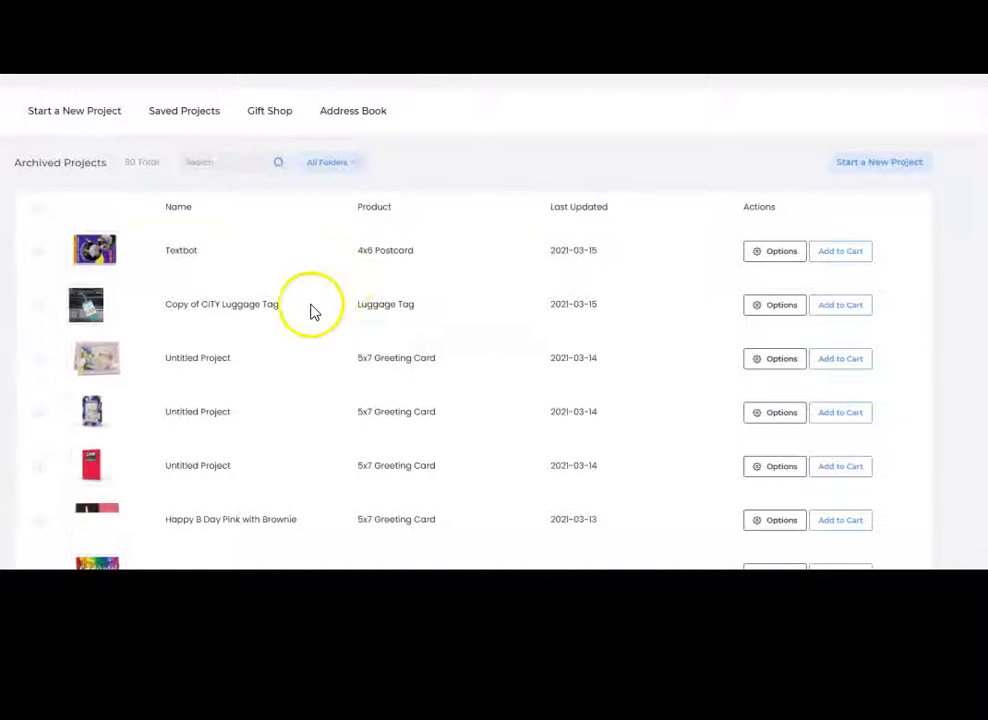
pyautogui.scroll(-2, 278, 340)
pyautogui.scroll(-1, 278, 338)
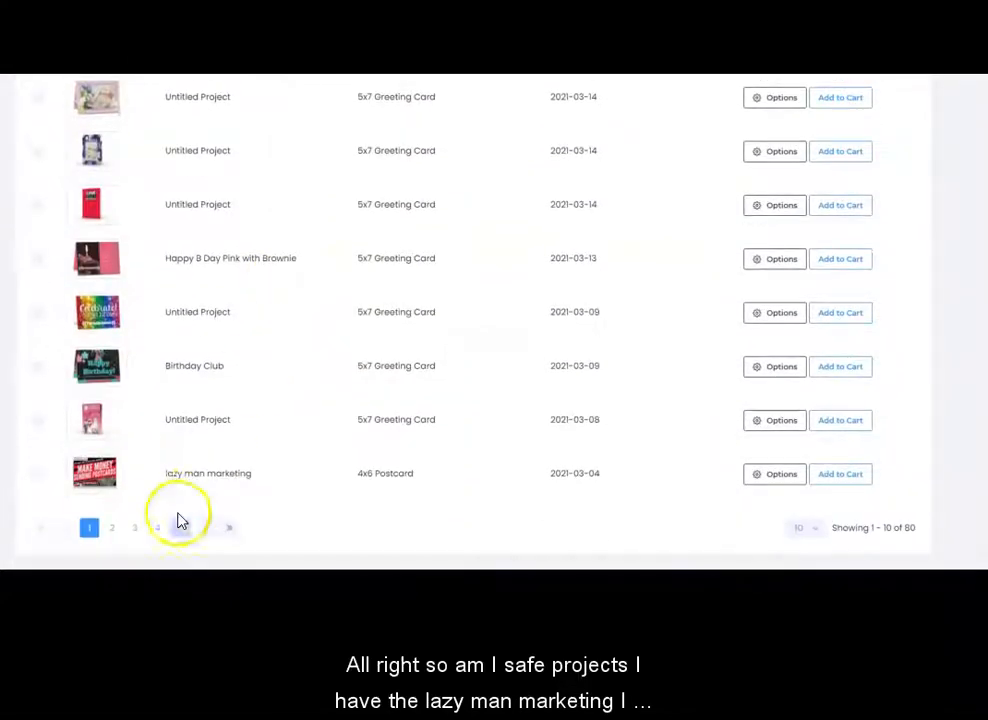
pyautogui.click(777, 481)
pyautogui.click(708, 507)
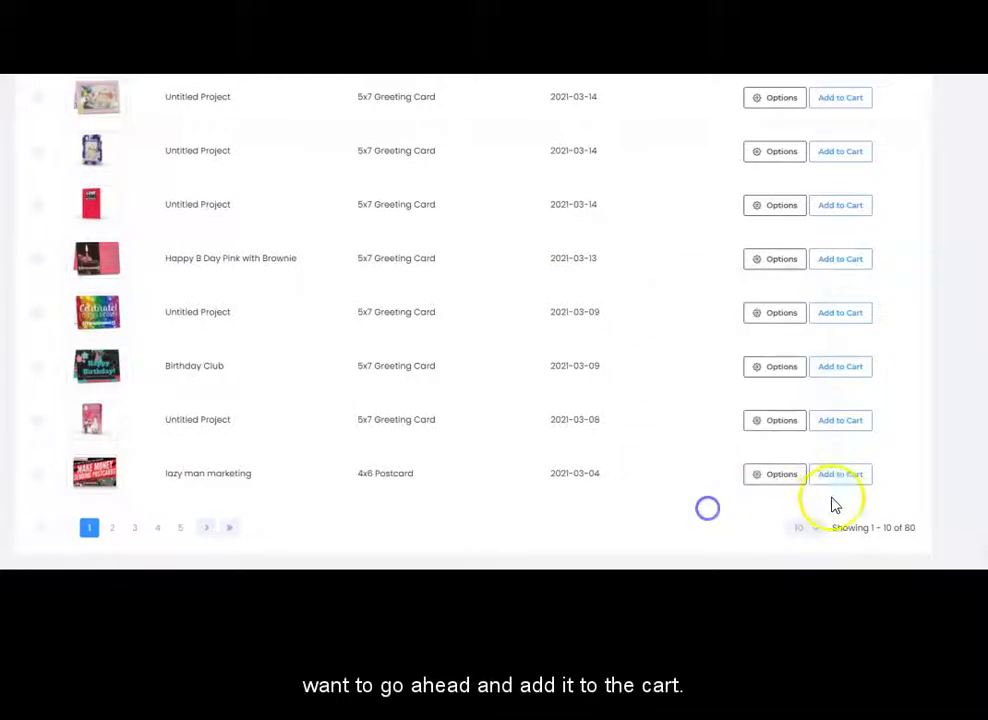
pyautogui.click(845, 476)
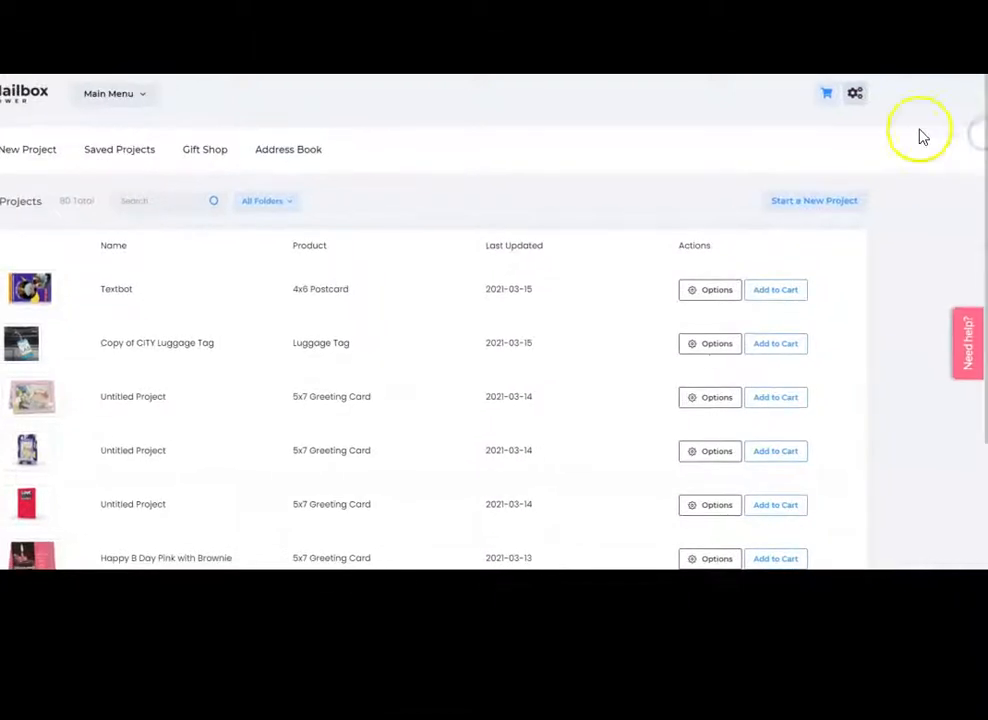
# Open the shopping cart and select the April 2021 group as the postcard's recipients
pyautogui.click(826, 96)
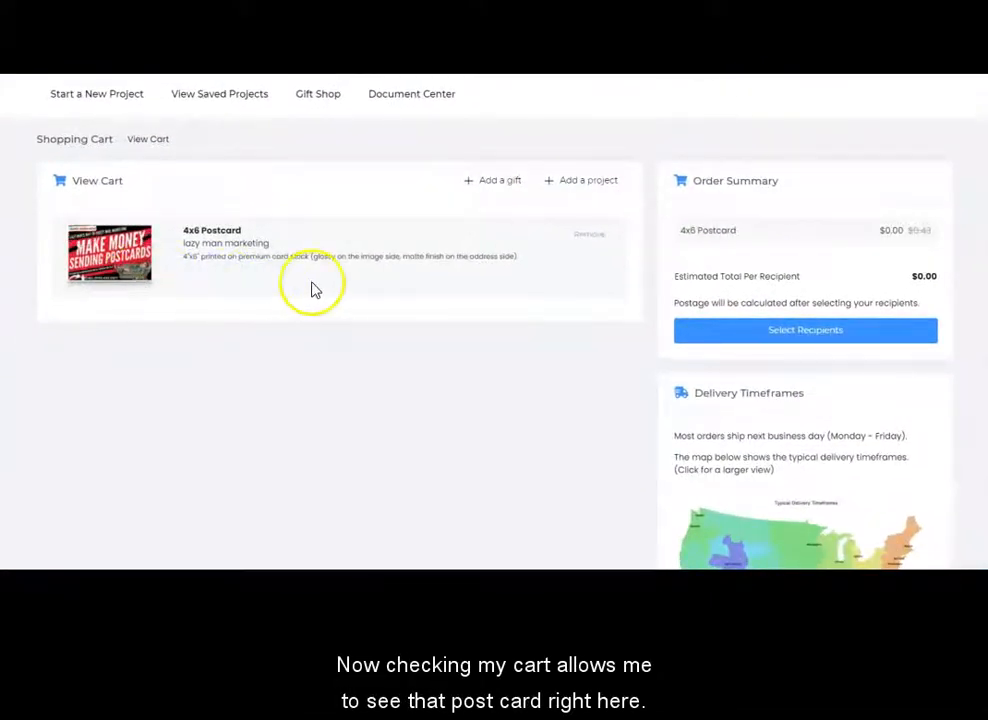
pyautogui.click(820, 336)
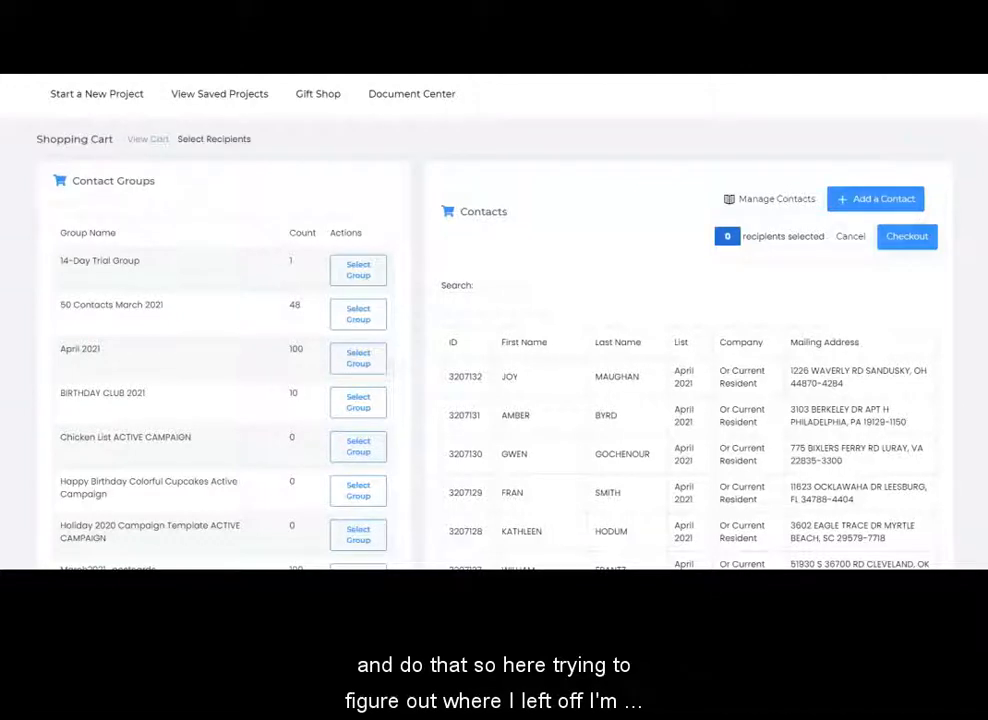
pyautogui.click(358, 362)
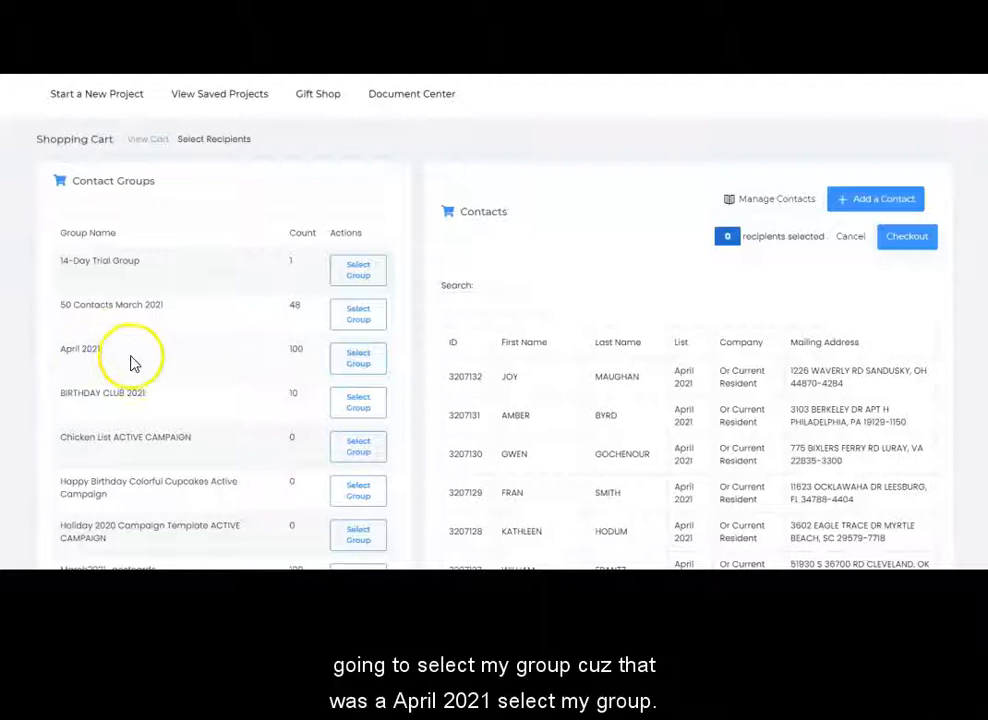
pyautogui.click(352, 366)
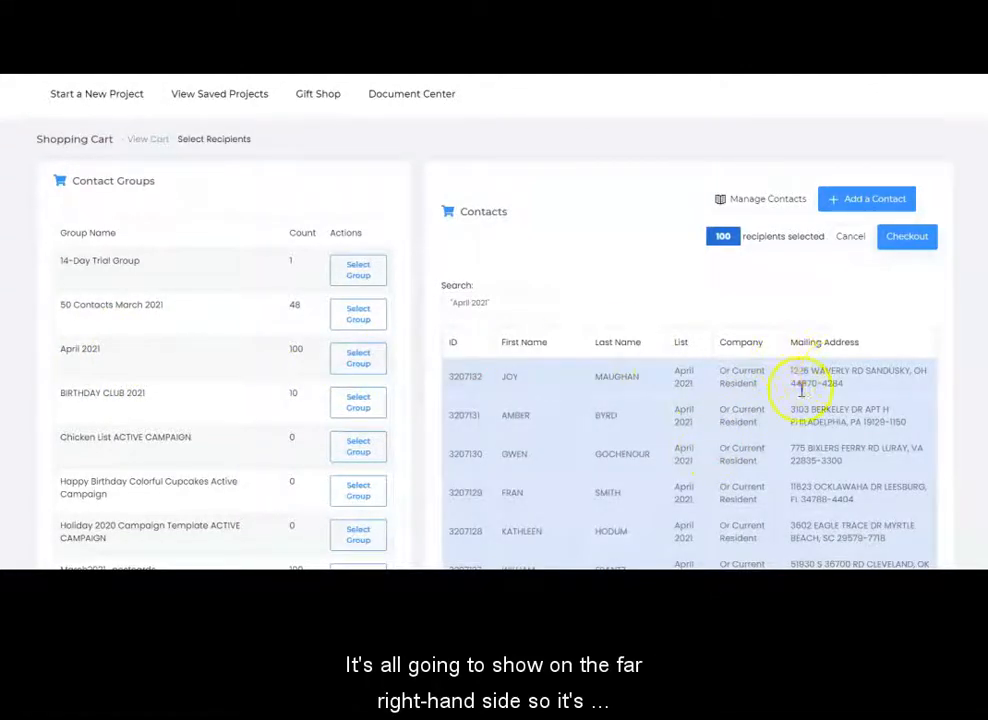
pyautogui.scroll(-10, 855, 301)
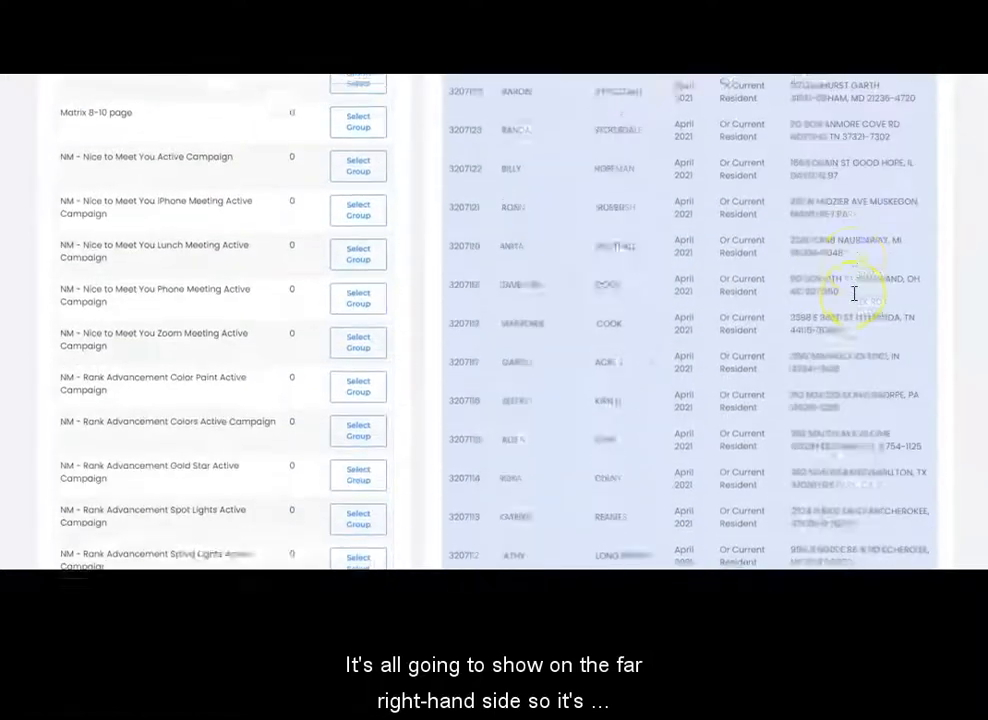
pyautogui.scroll(10, 855, 301)
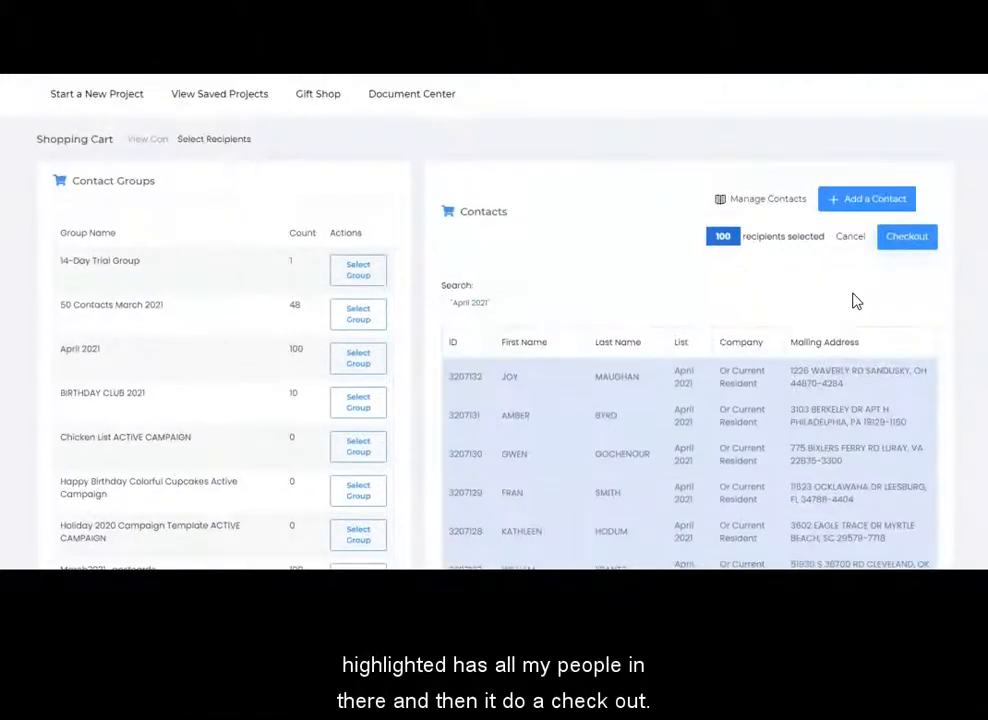
# Proceed to checkout and review the order summary and recipient list for the lazy man marketing postcard
pyautogui.click(906, 236)
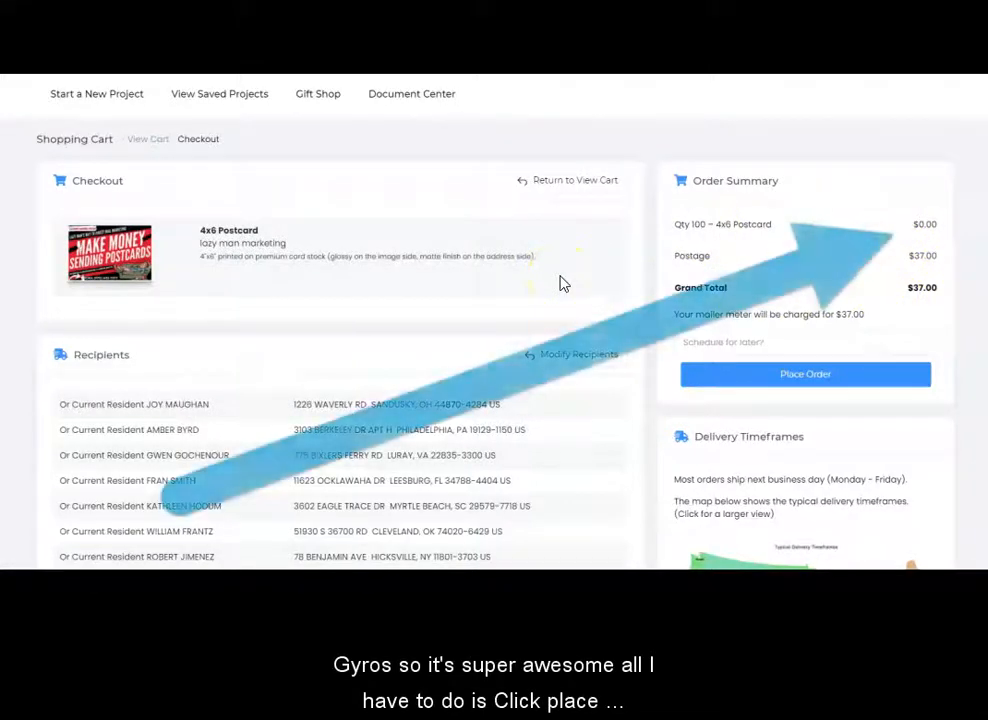
pyautogui.scroll(-1, 560, 284)
pyautogui.scroll(-3, 560, 284)
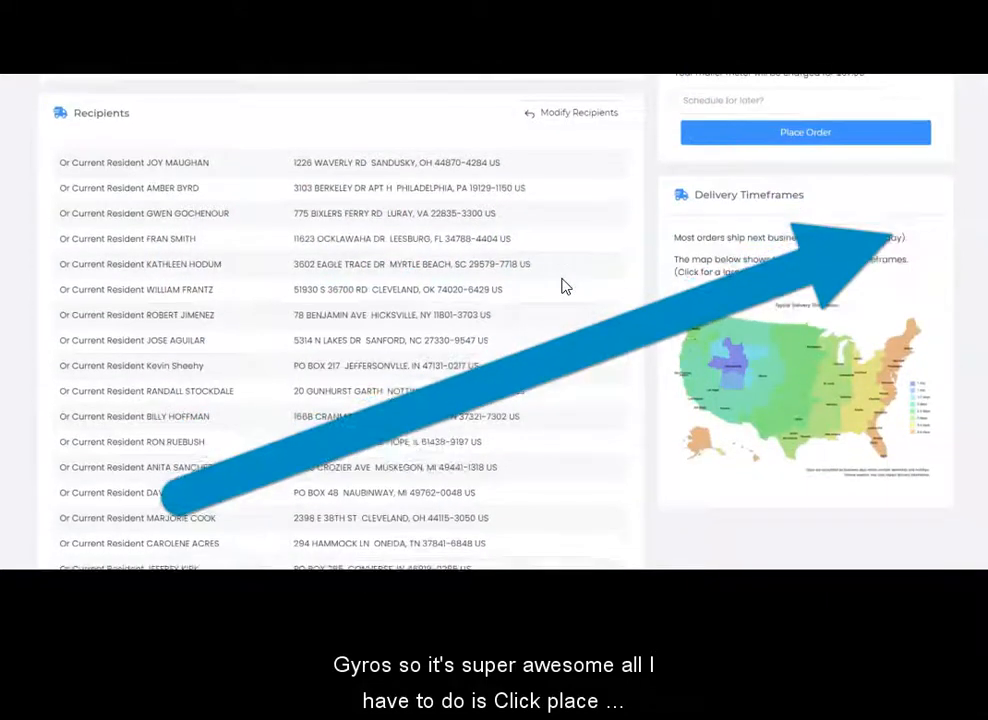
pyautogui.scroll(4, 587, 304)
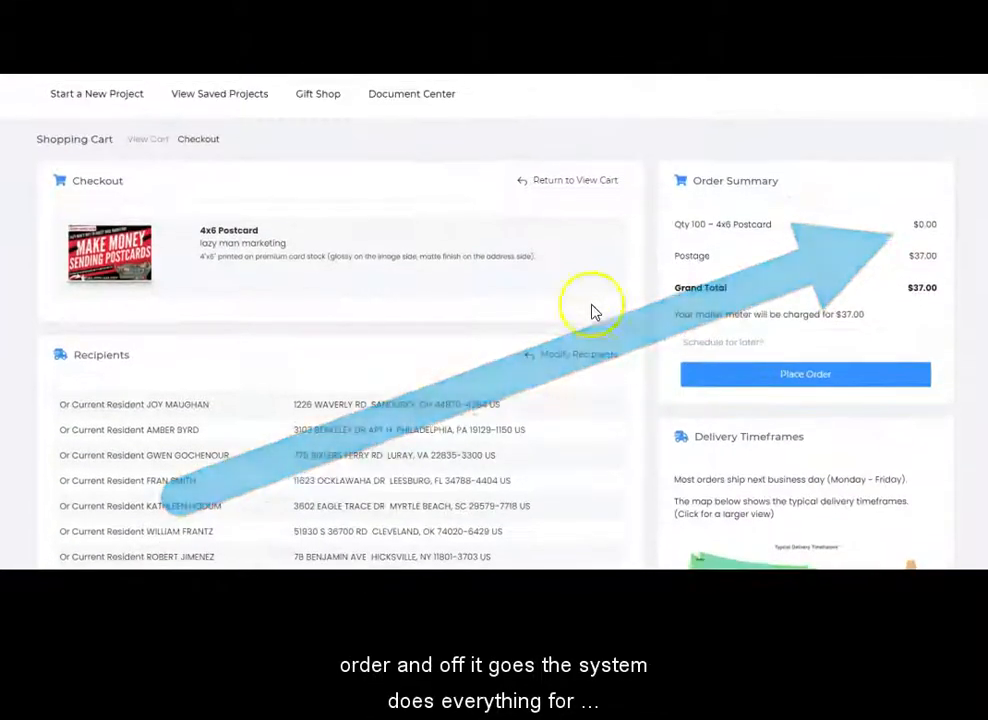